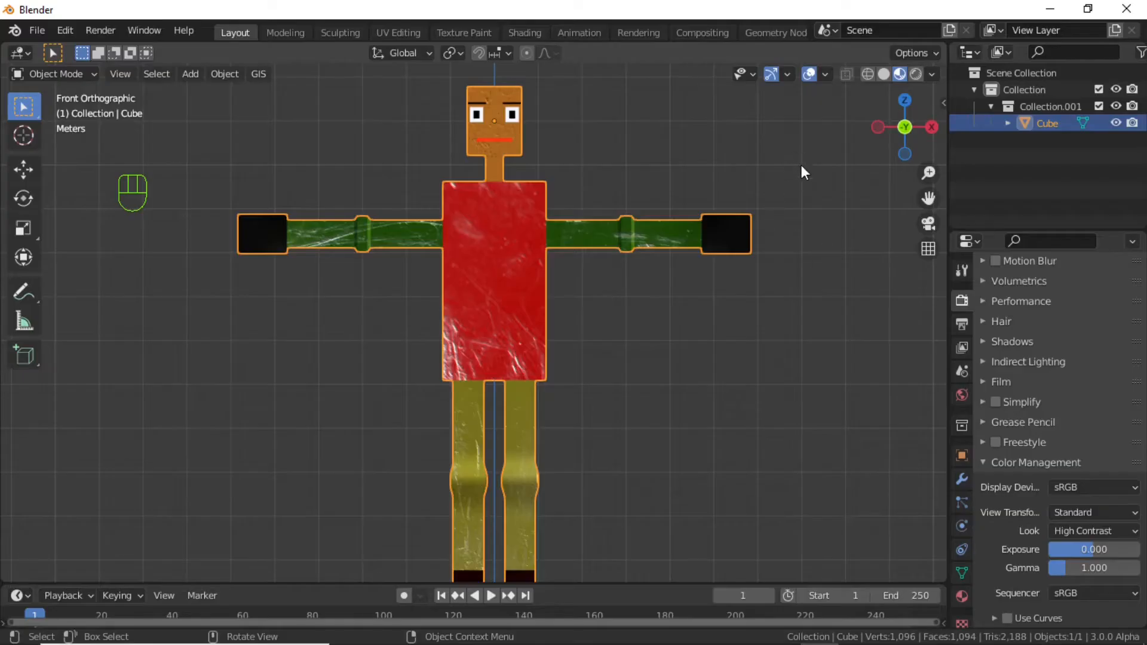
Step: Enable the wireframe overlay in the front view to show the character's mesh edges, and deselect the character
mouse_move(538, 263)
middle_down()
mouse_move(594, 304)
mouse_move(661, 305)
mouse_move(669, 367)
mouse_move(596, 288)
mouse_move(607, 277)
mouse_move(587, 296)
middle_up()
mouse_move(452, 259)
shift+middle_down()
mouse_move(468, 310)
mouse_move(446, 220)
shift+middle_up()
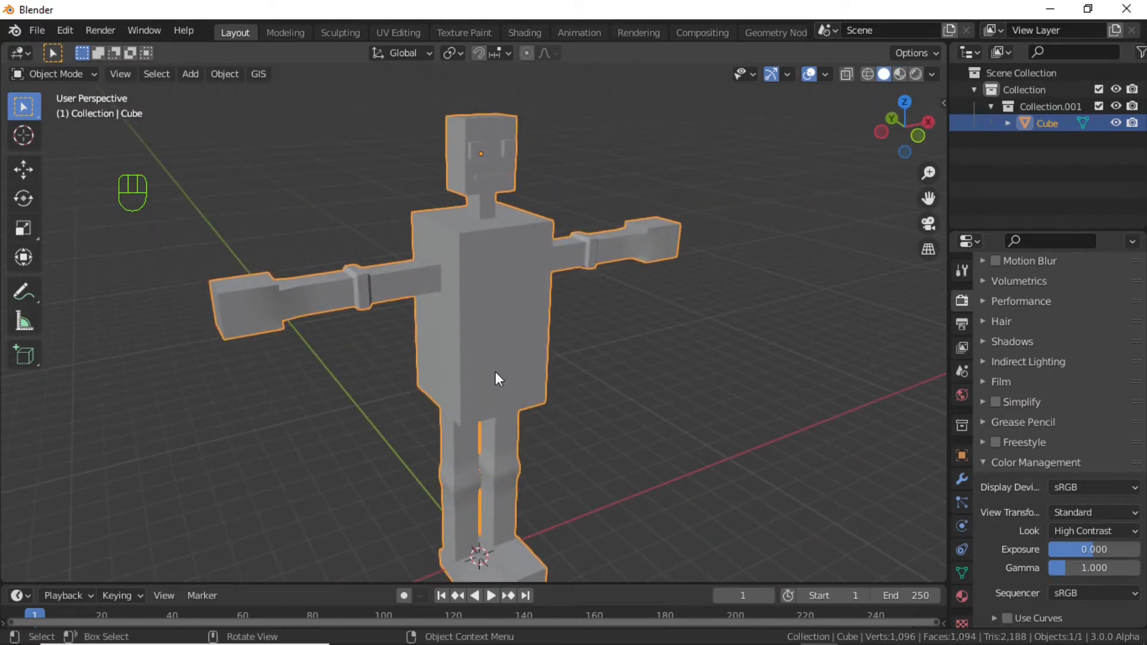
key(KP_1)
shift+middle_drag(547, 417, 518, 371)
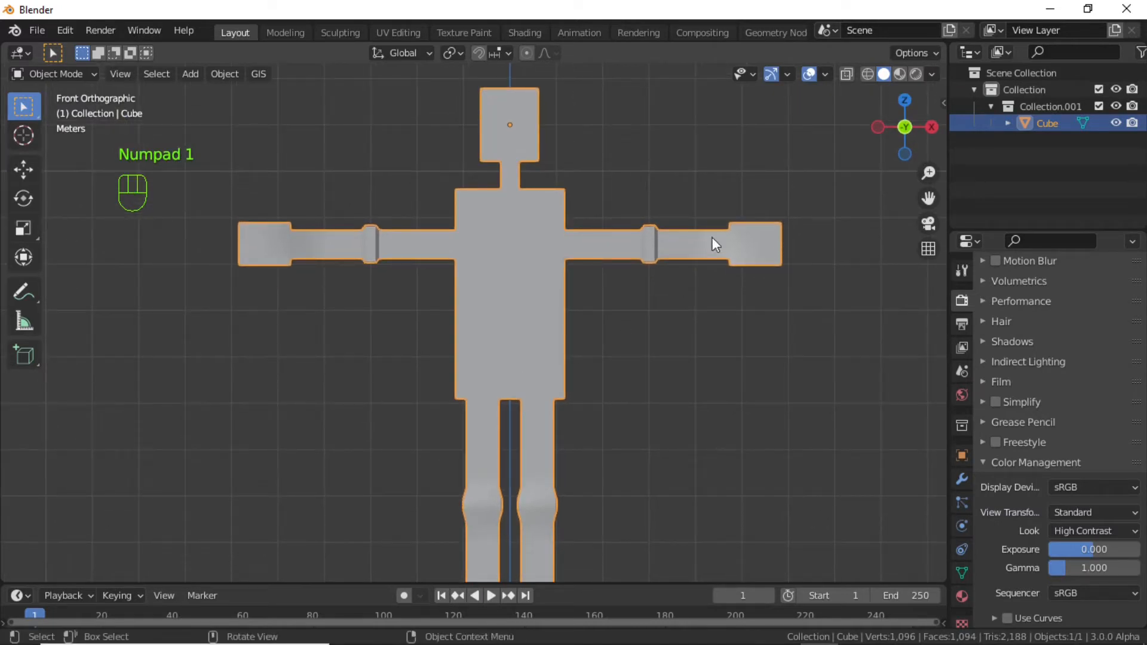
click(824, 75)
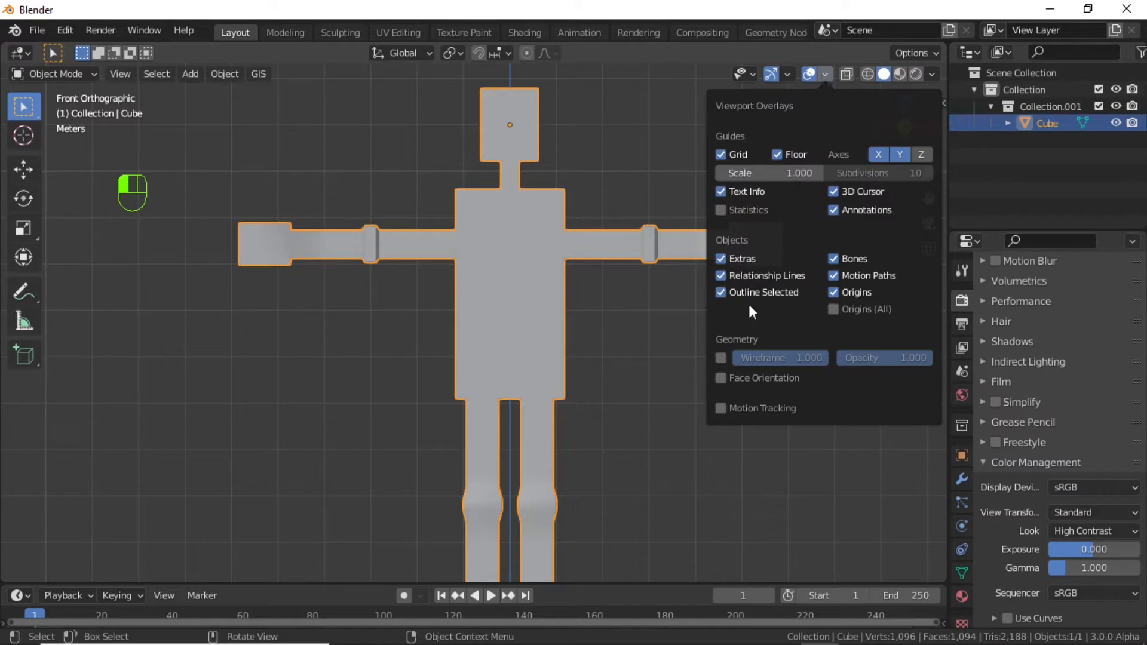
click(723, 357)
click(634, 407)
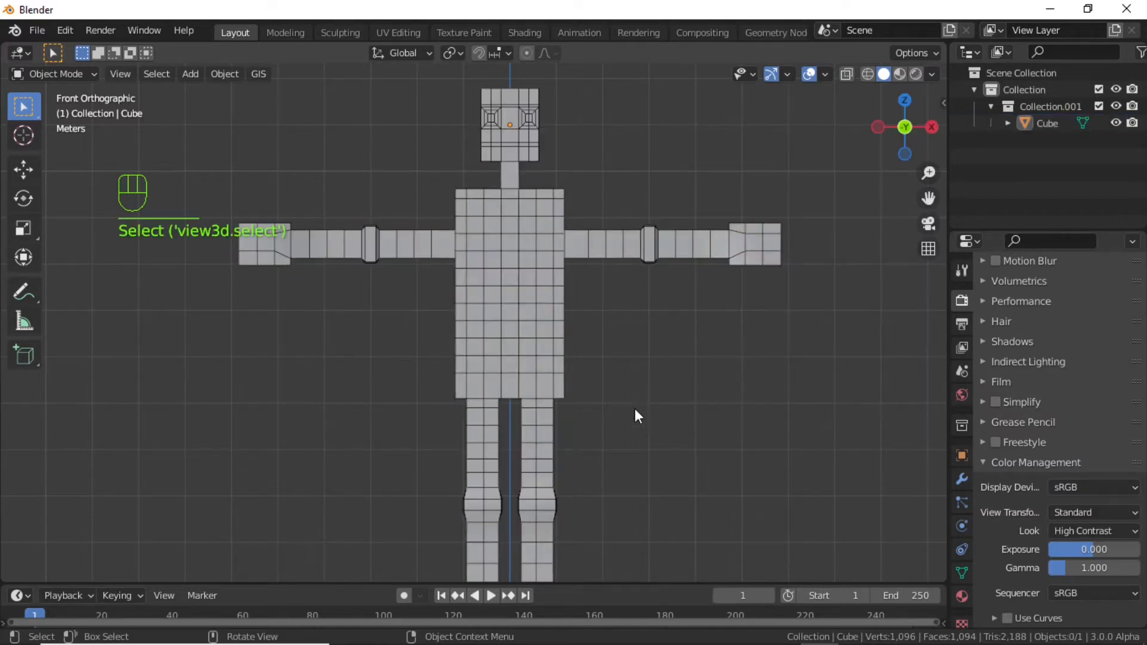
Step: Add a single-bone armature to the scene
scroll(515, 427, up, 1)
shift+middle_drag(515, 427, 532, 385)
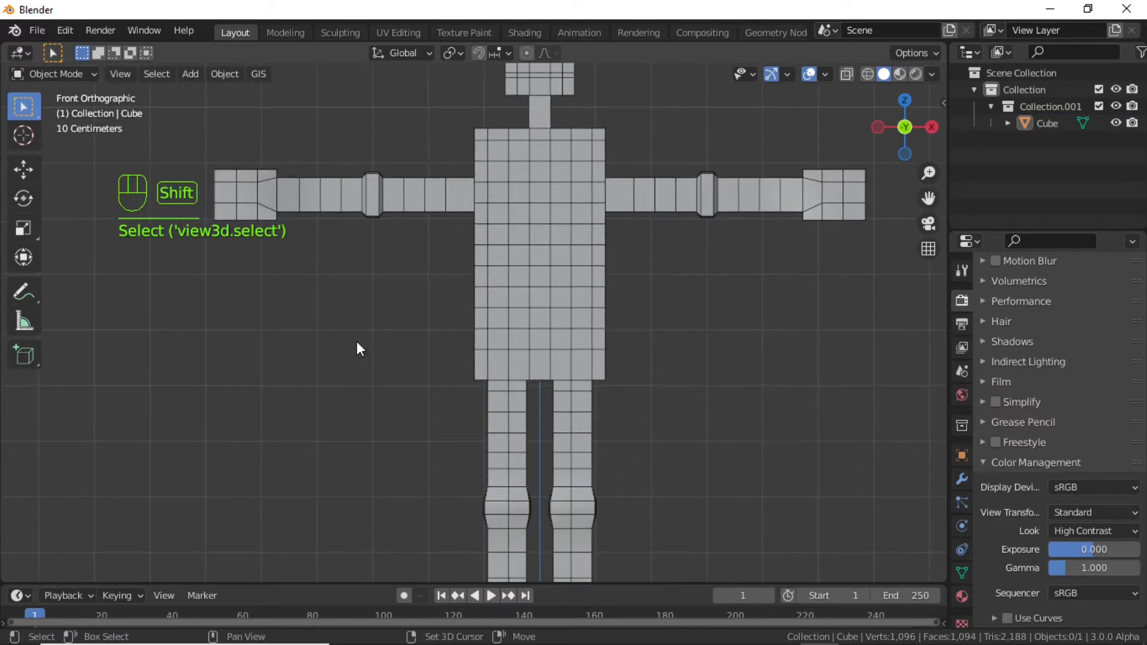
key(shift+a)
mouse_move(289, 428)
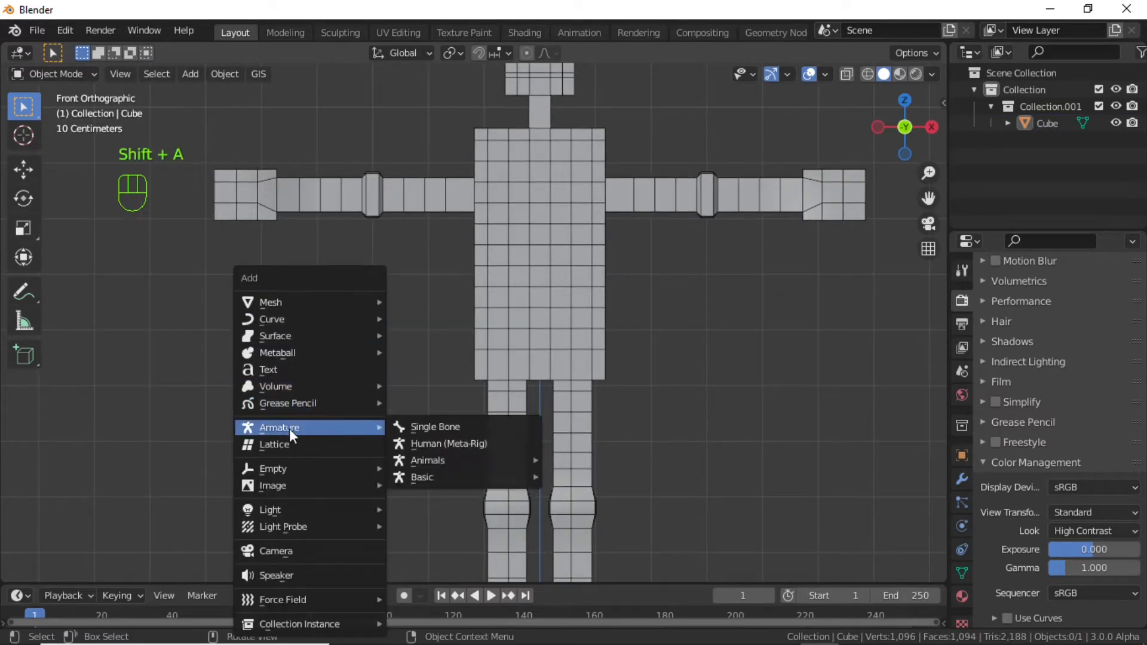
click(442, 426)
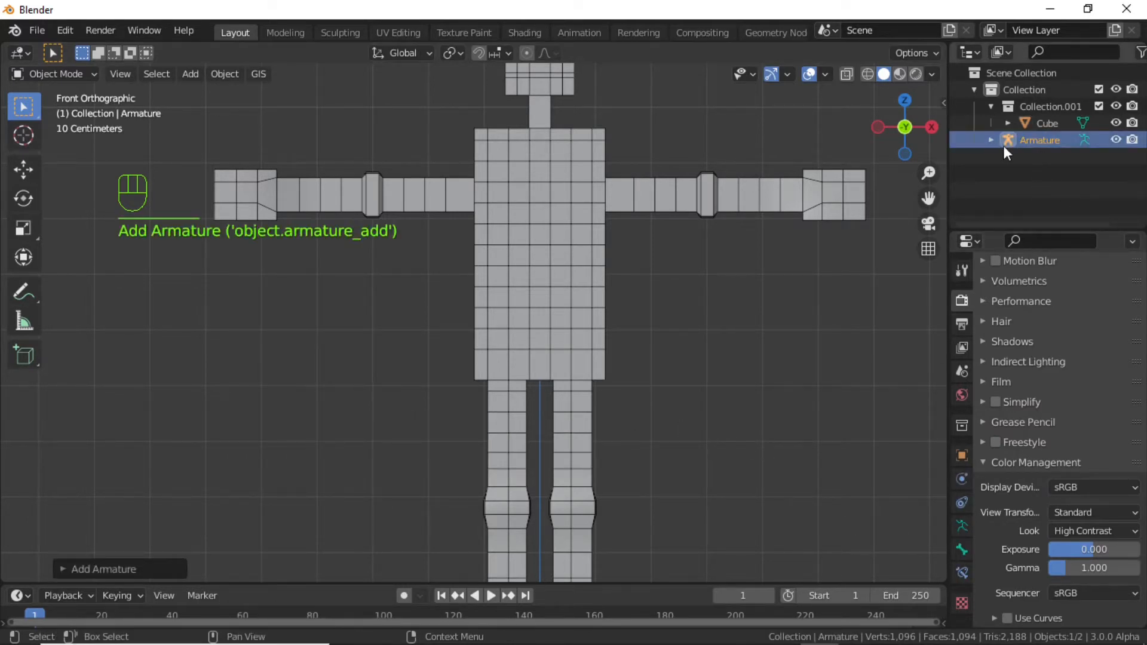
Step: Set the armature's viewport display to In Front so its bone shows through the character mesh
click(958, 525)
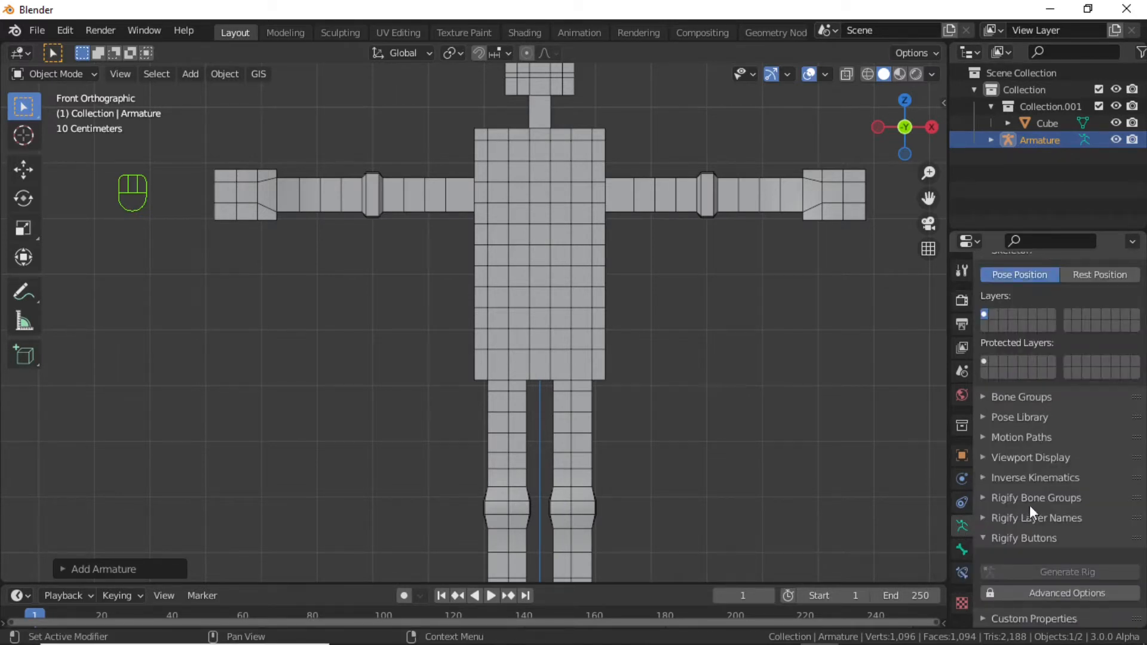
click(988, 457)
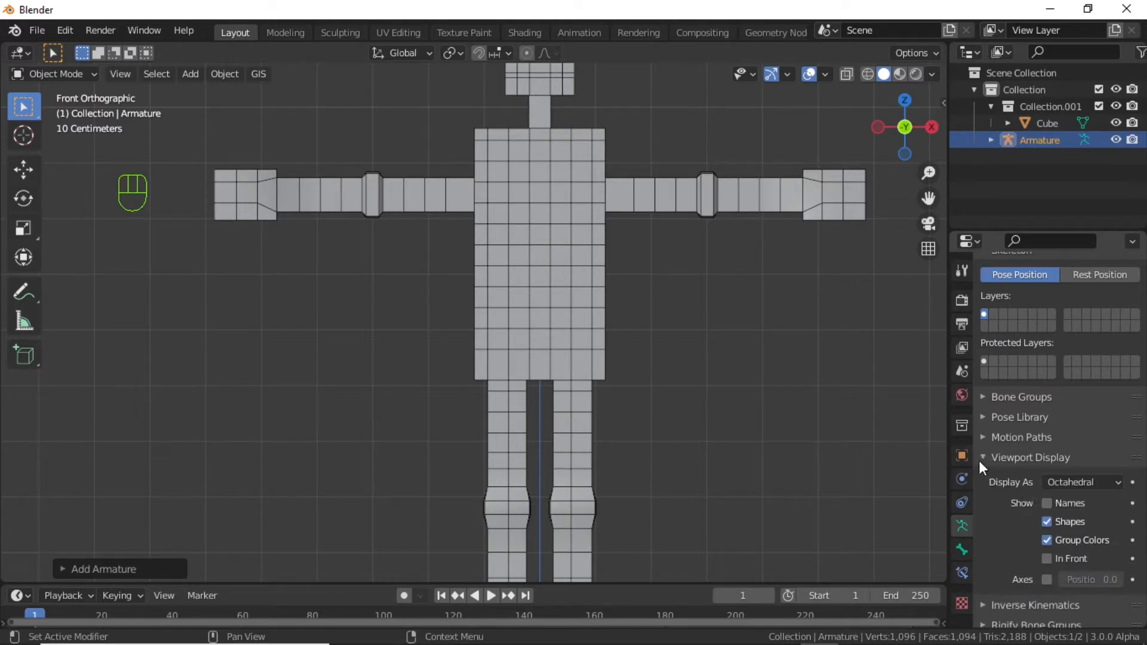
click(1044, 558)
scroll(562, 427, down, 4)
shift+scroll(550, 436, down, 4)
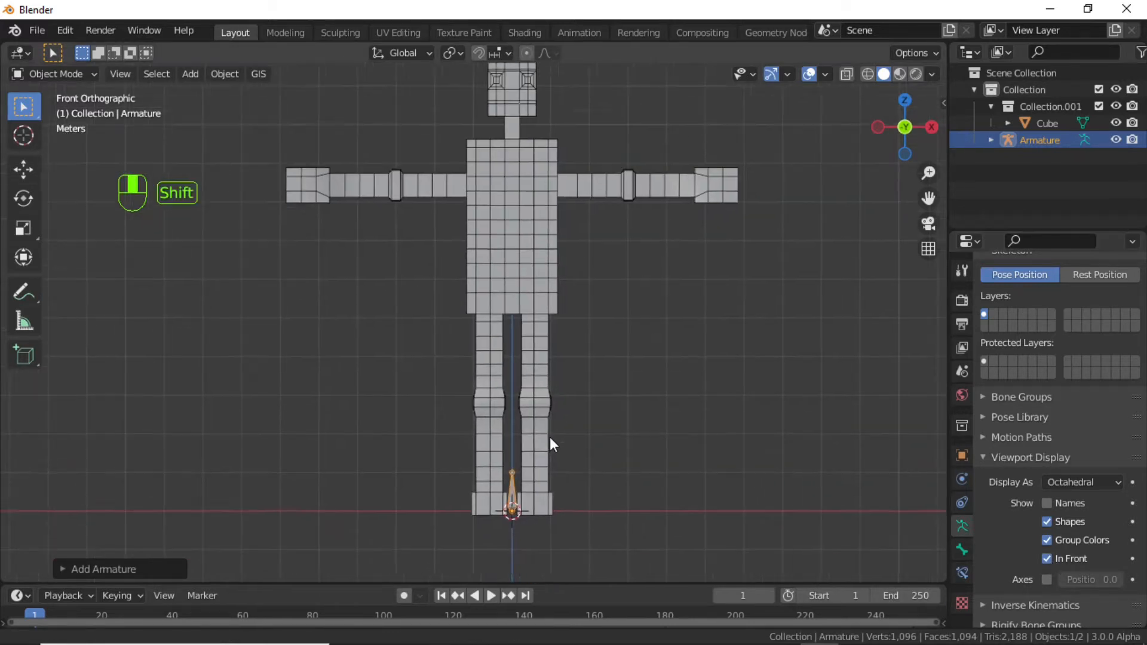
scroll(531, 482, up, 2)
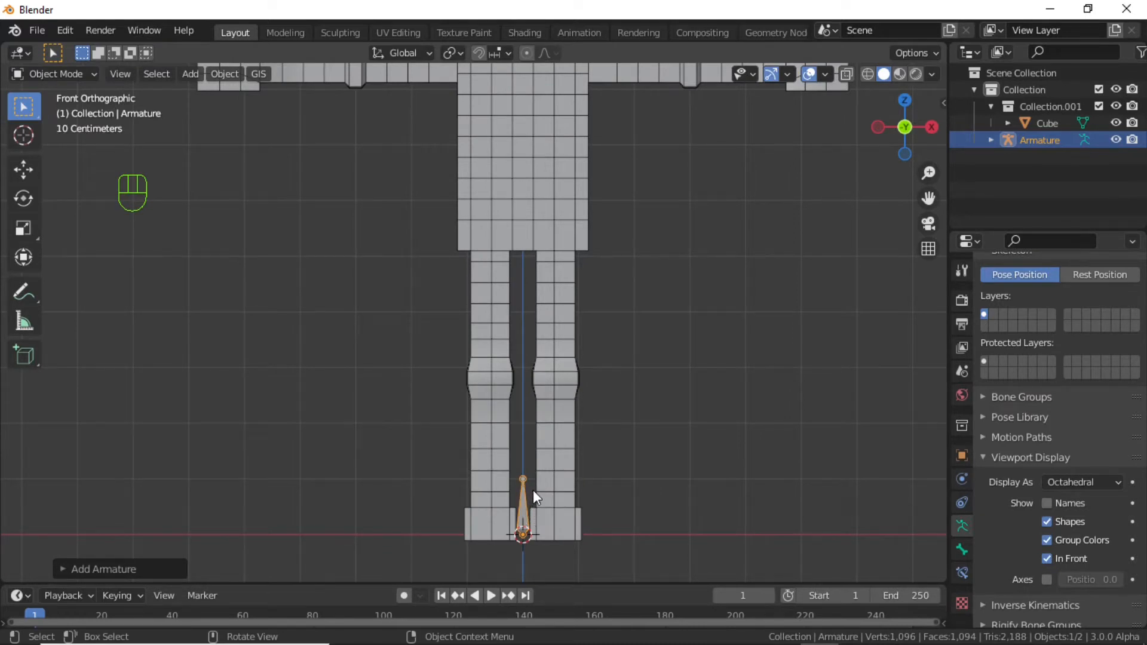
key(g)
key(z)
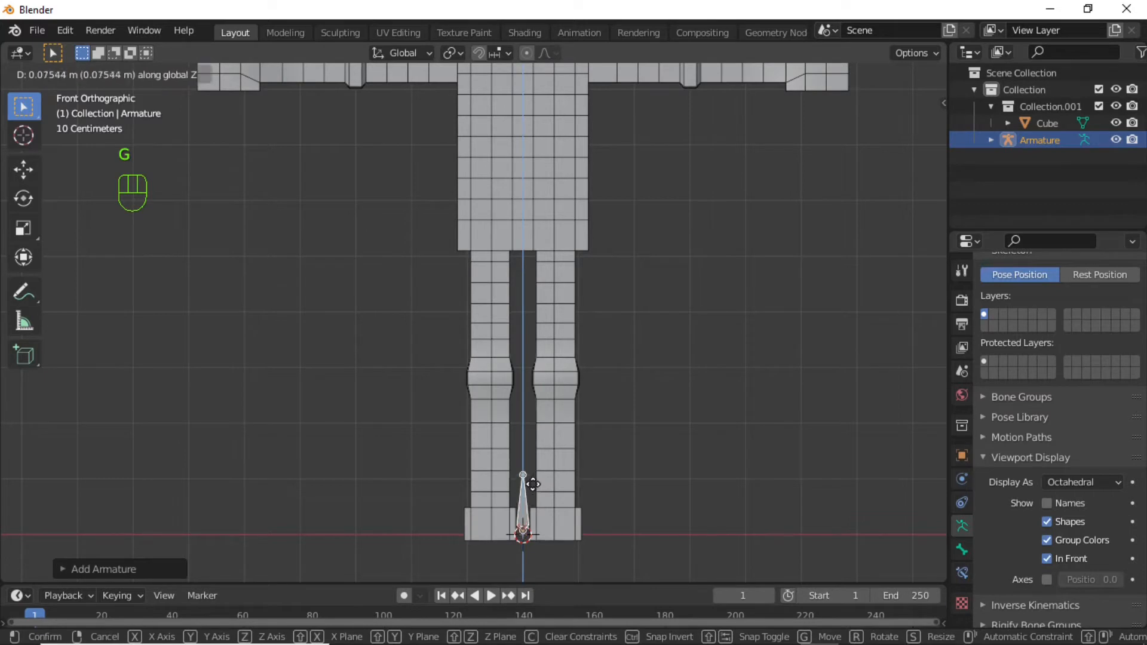
click(533, 480)
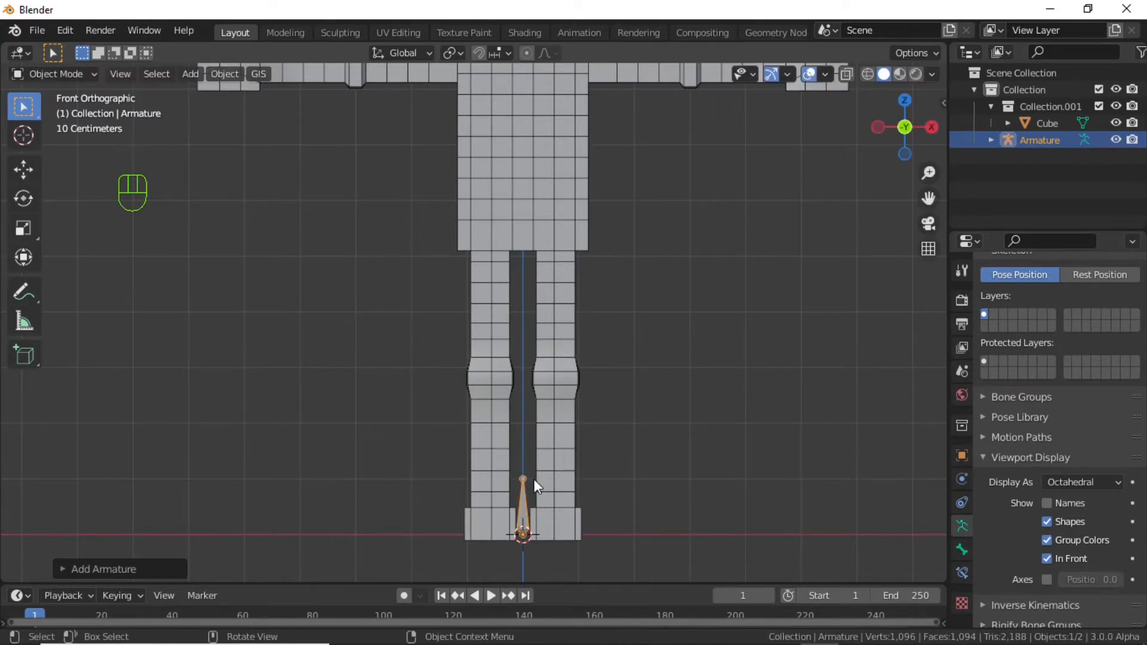
Step: Move the armature 5.6 m up along the Z axis into the lower part of the character's torso
key(g)
key(z)
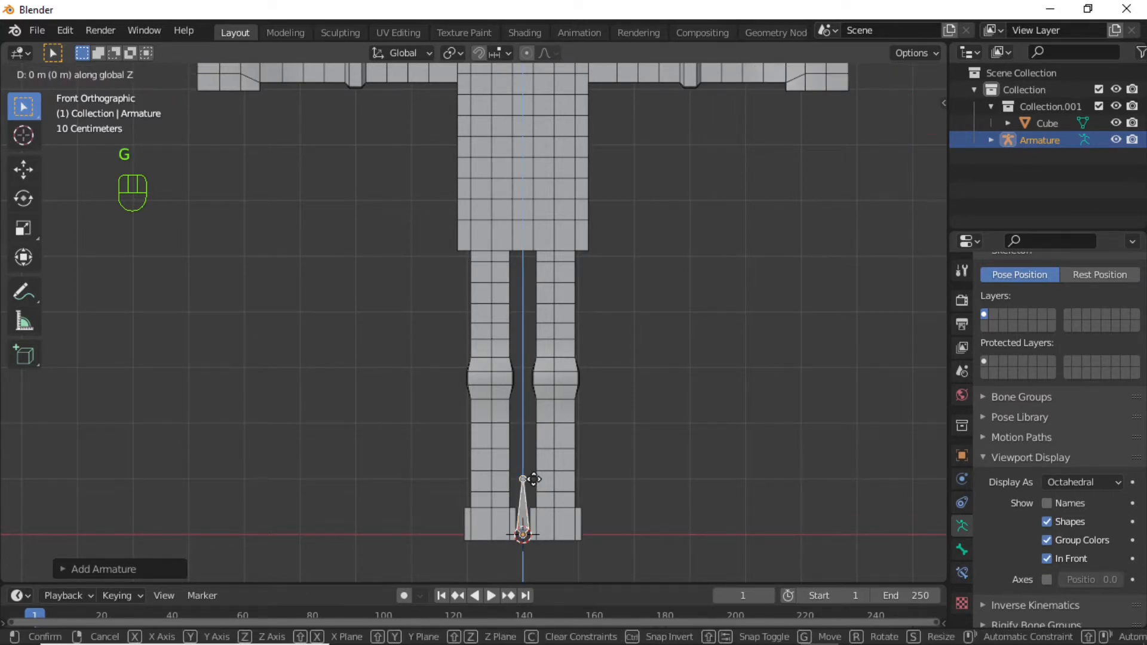
key(ctrl)
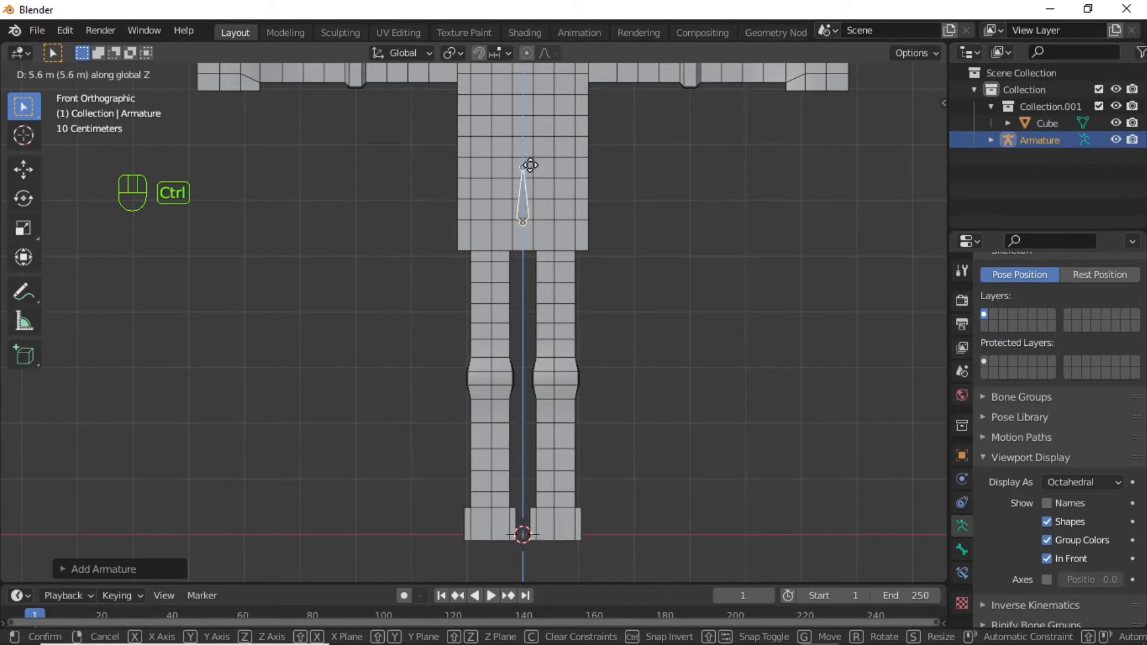
click(531, 164)
Step: Put the armature into Edit Mode and enable X-axis mirroring for its bones
shift+middle_drag(533, 193, 540, 311)
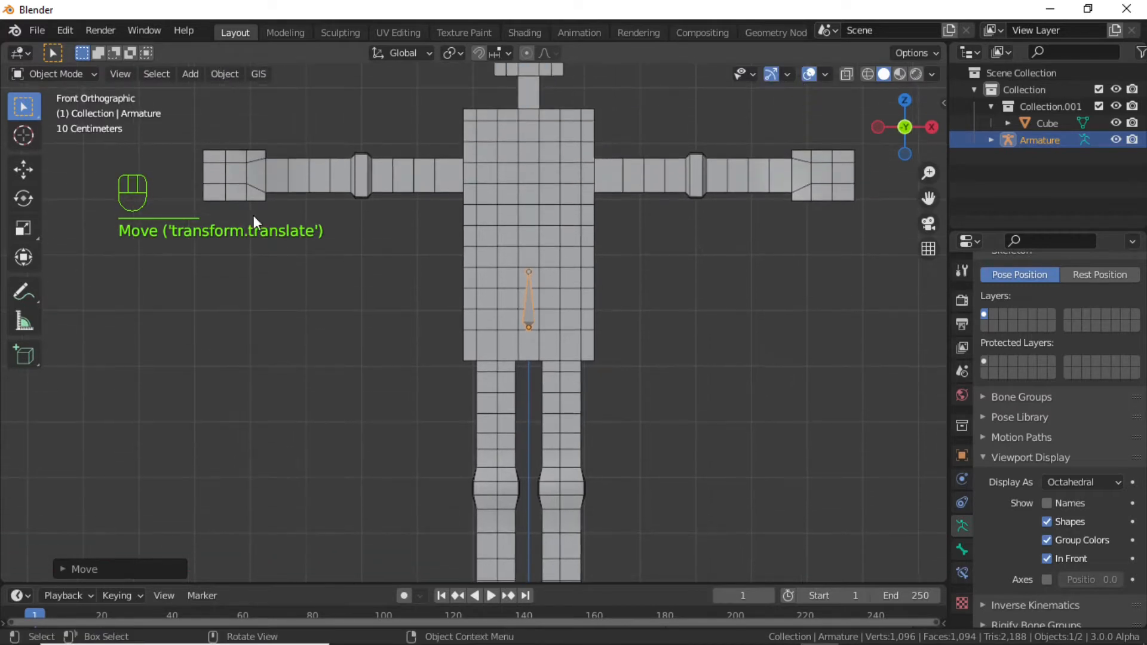
click(62, 73)
click(63, 111)
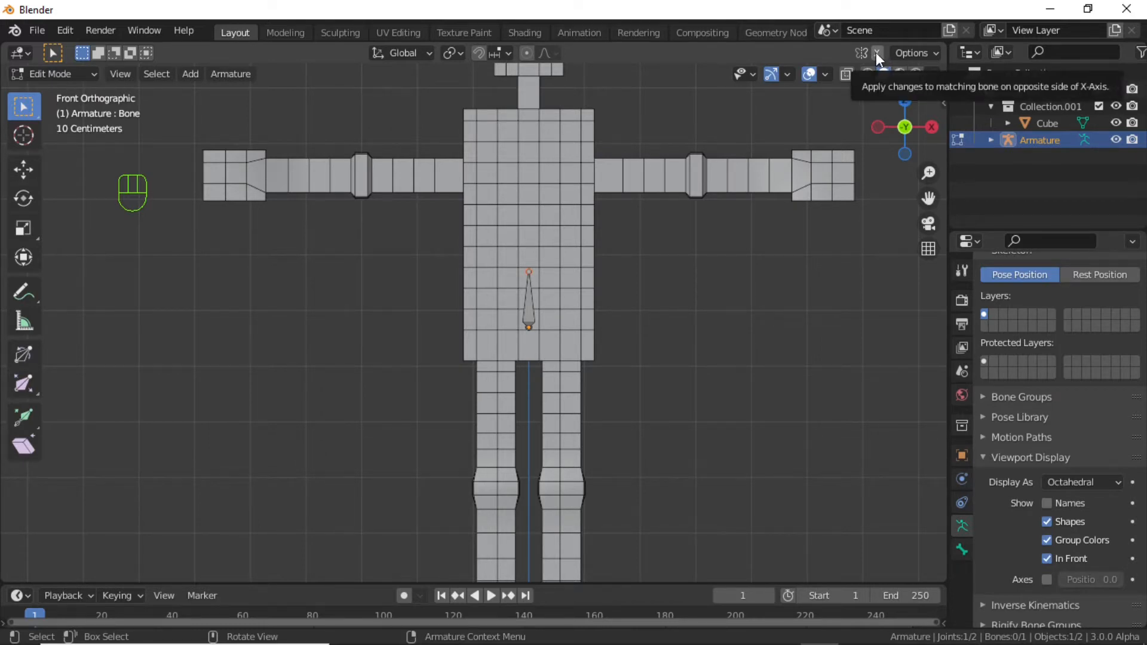
click(876, 52)
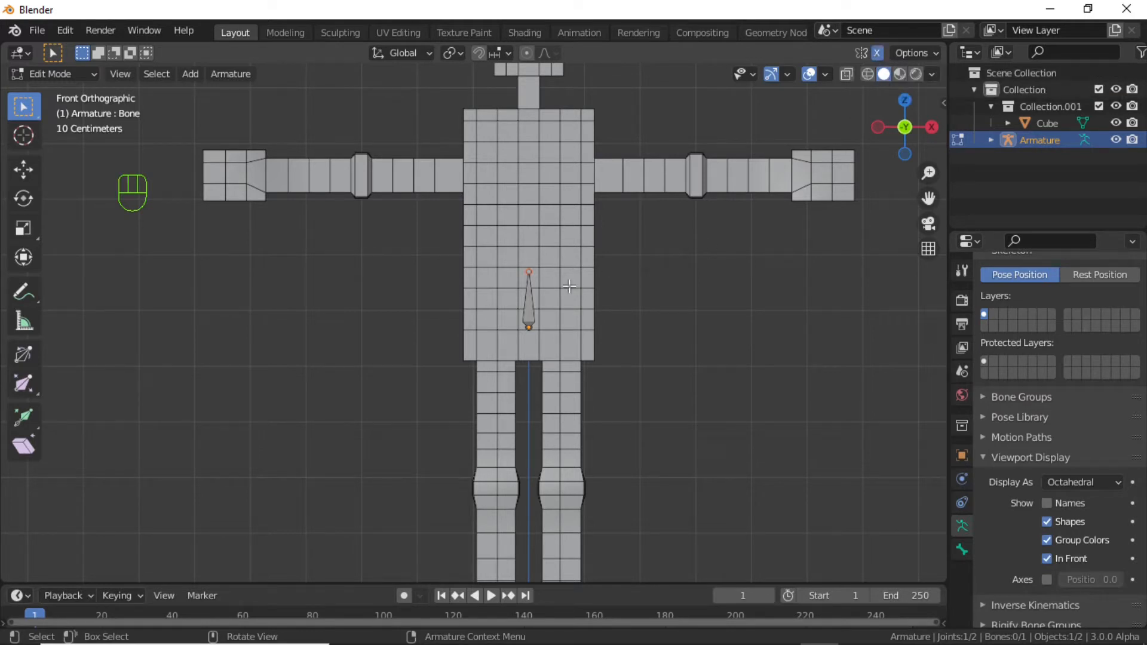
Step: Raise the bone's tip about 0.6 m along Z and extrude a second spine bone about 1.1 m upward to arm height
key(g)
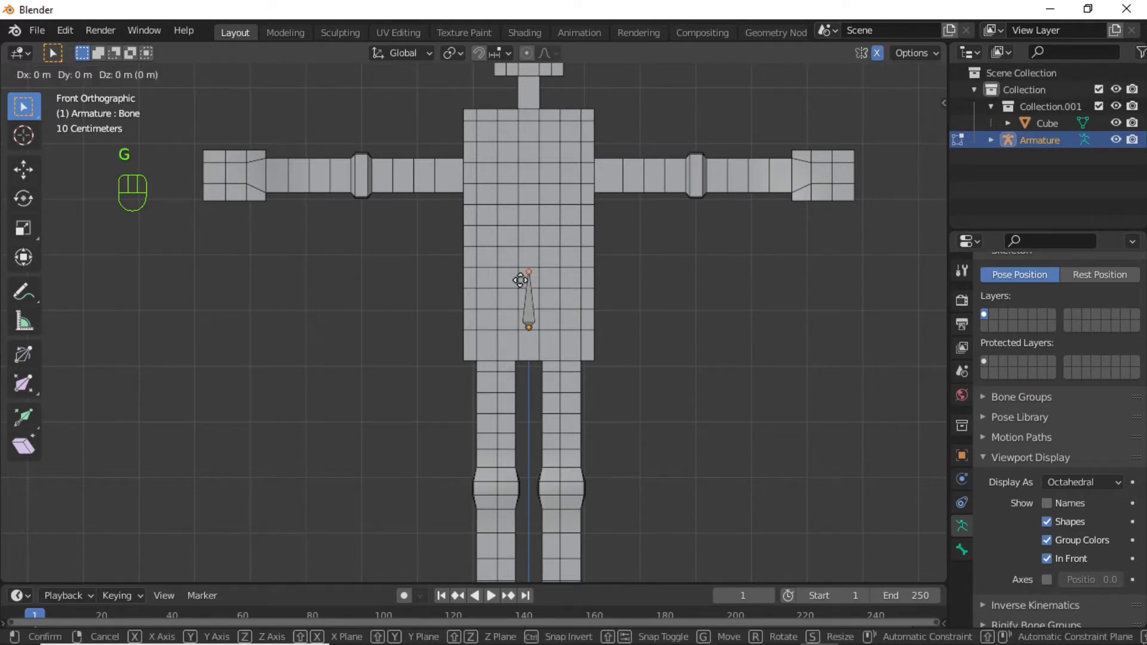
key(z)
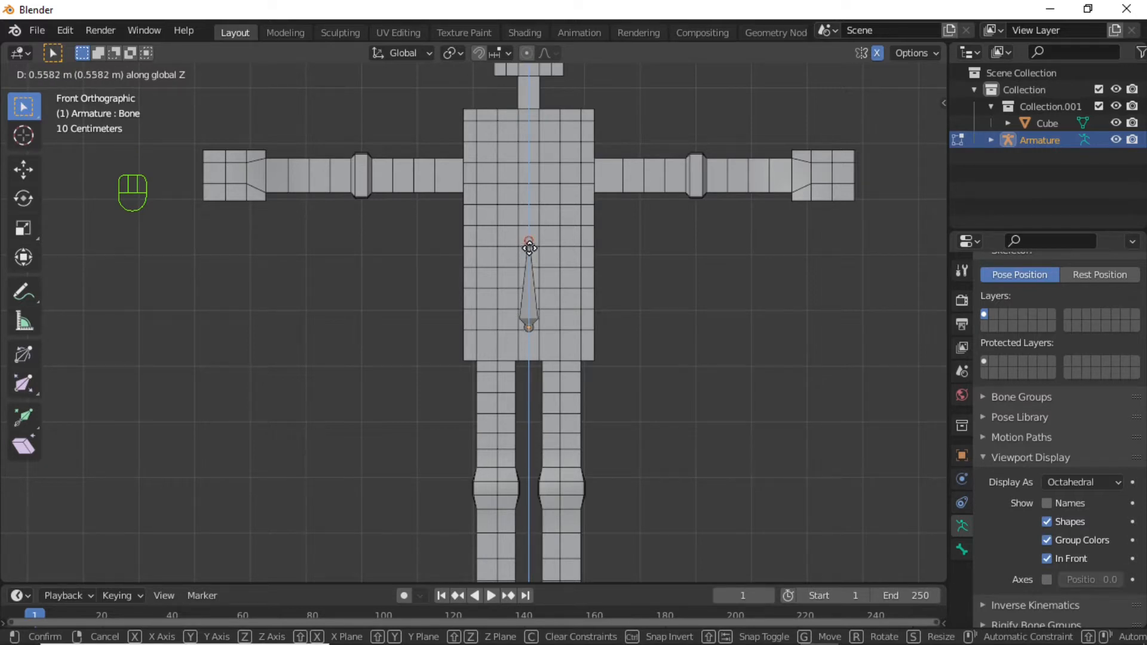
click(529, 248)
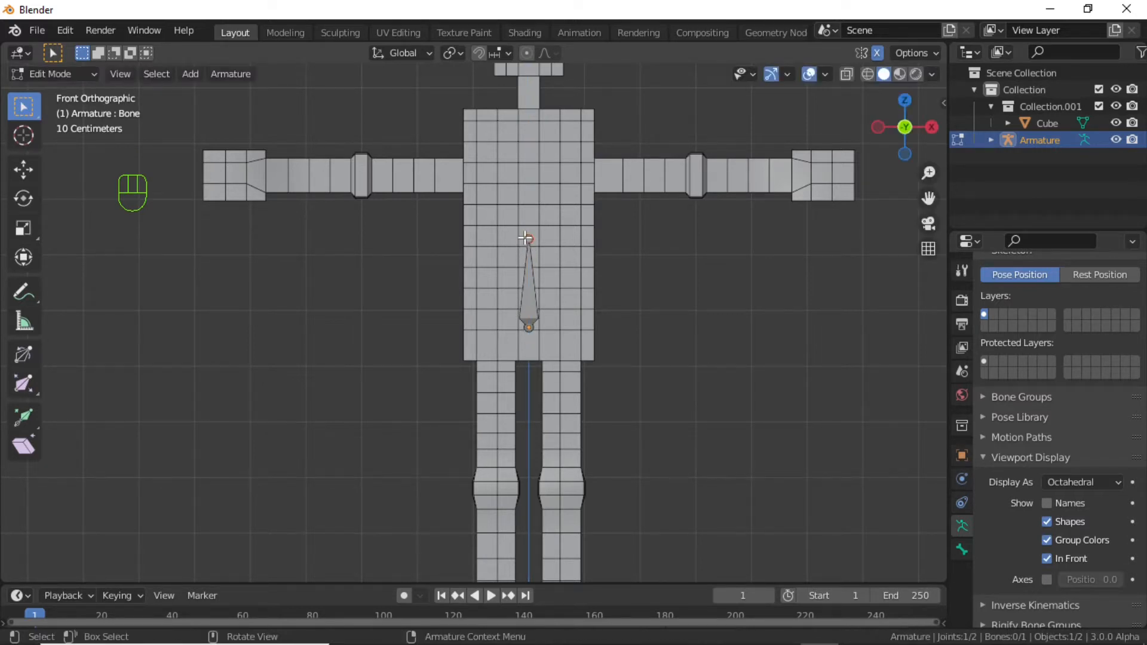
key(e)
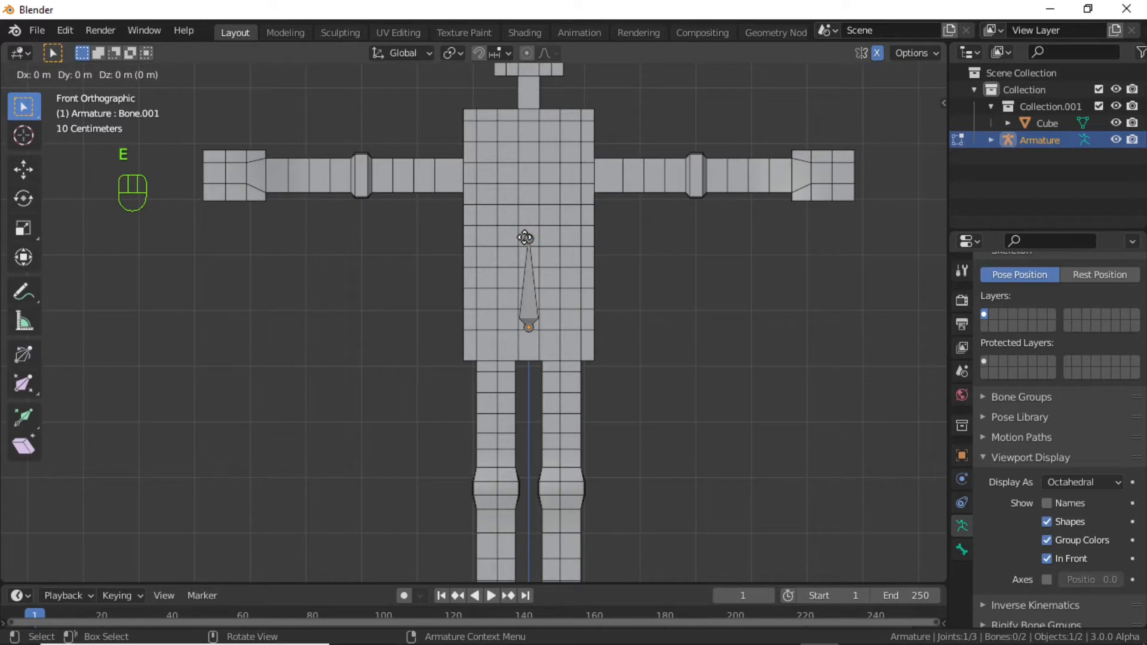
key(z)
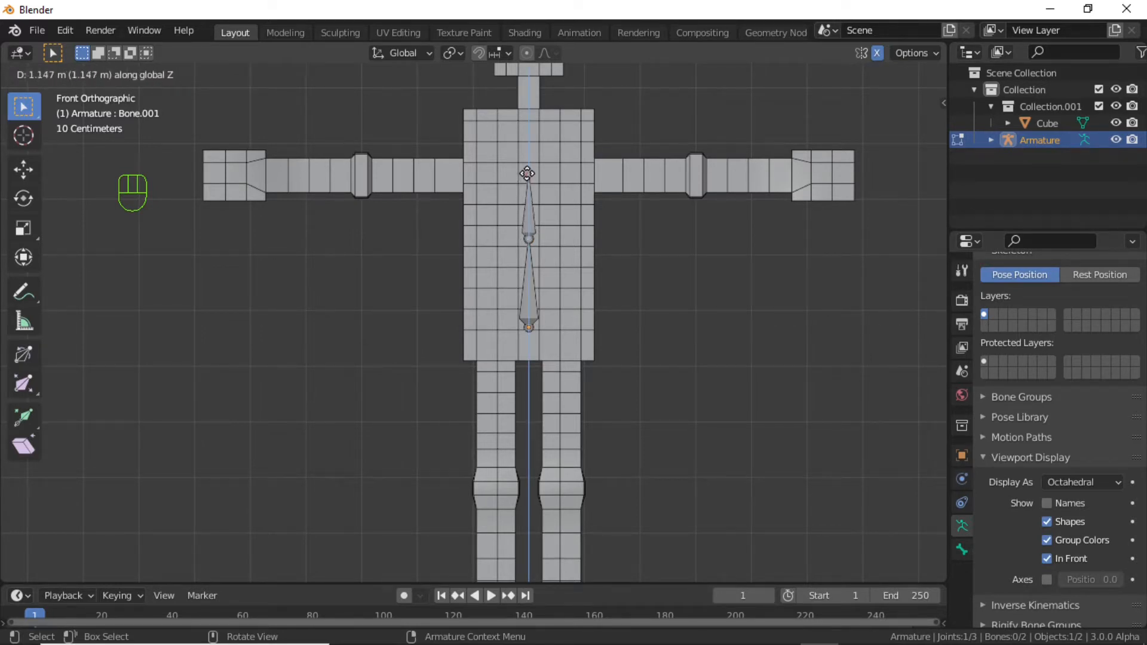
click(527, 173)
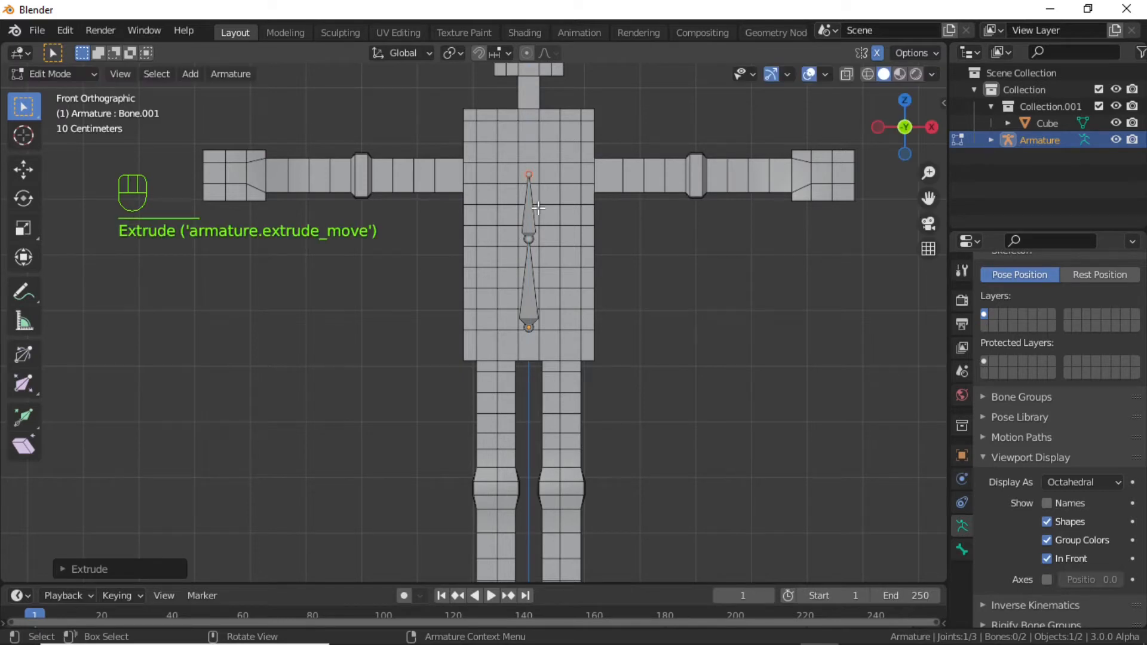
Step: Extrude mirrored shoulder bones along X to the torso's sides, and upper-arm bones about 1.8 m further to the elbows
key(shift+e)
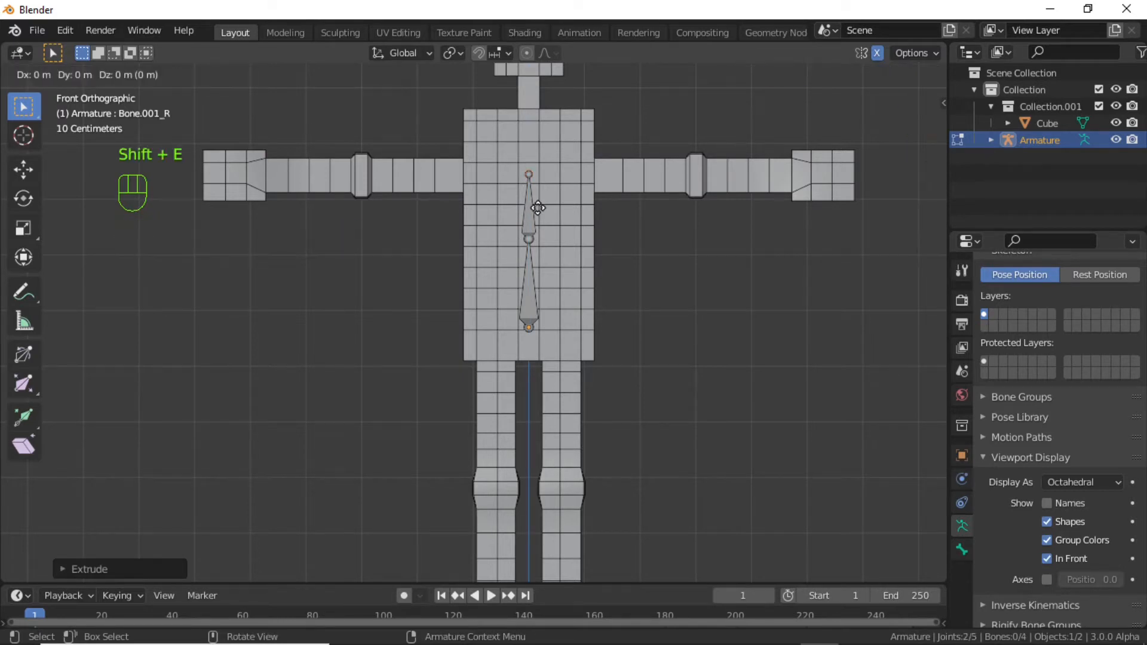
key(x)
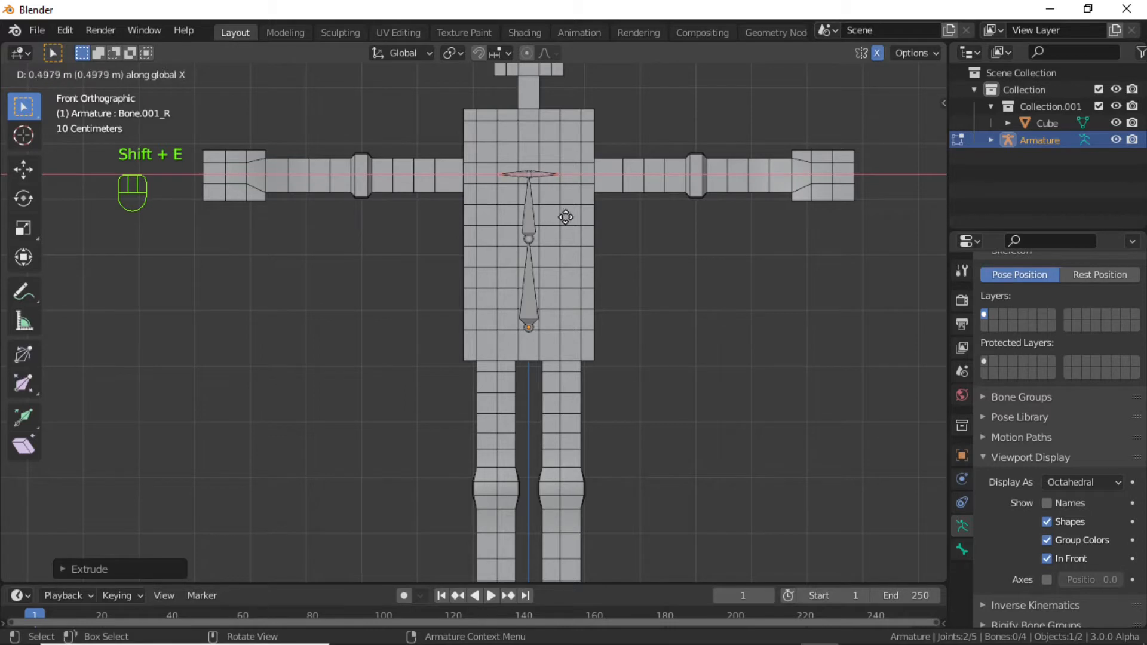
click(603, 233)
key(shift+e)
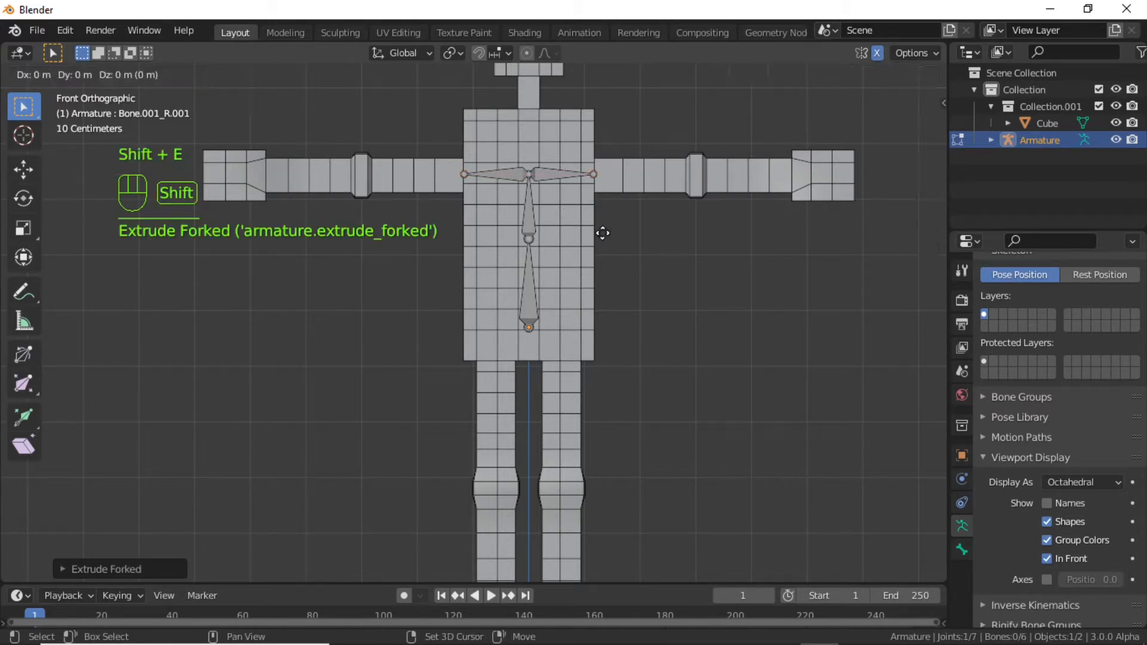
key(x)
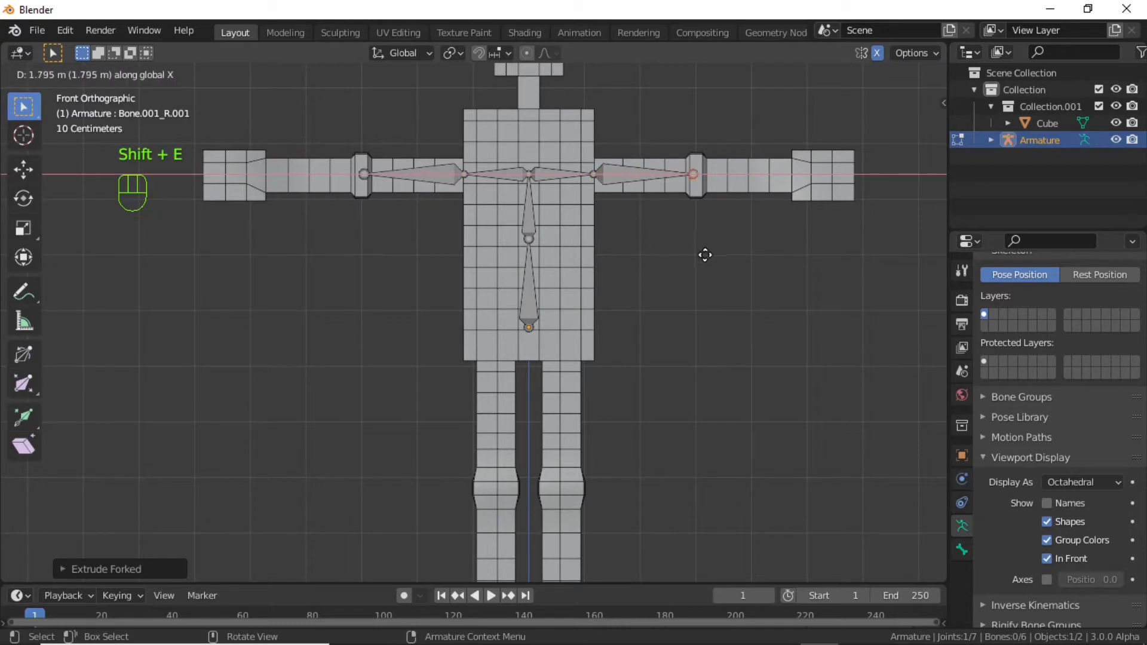
click(706, 256)
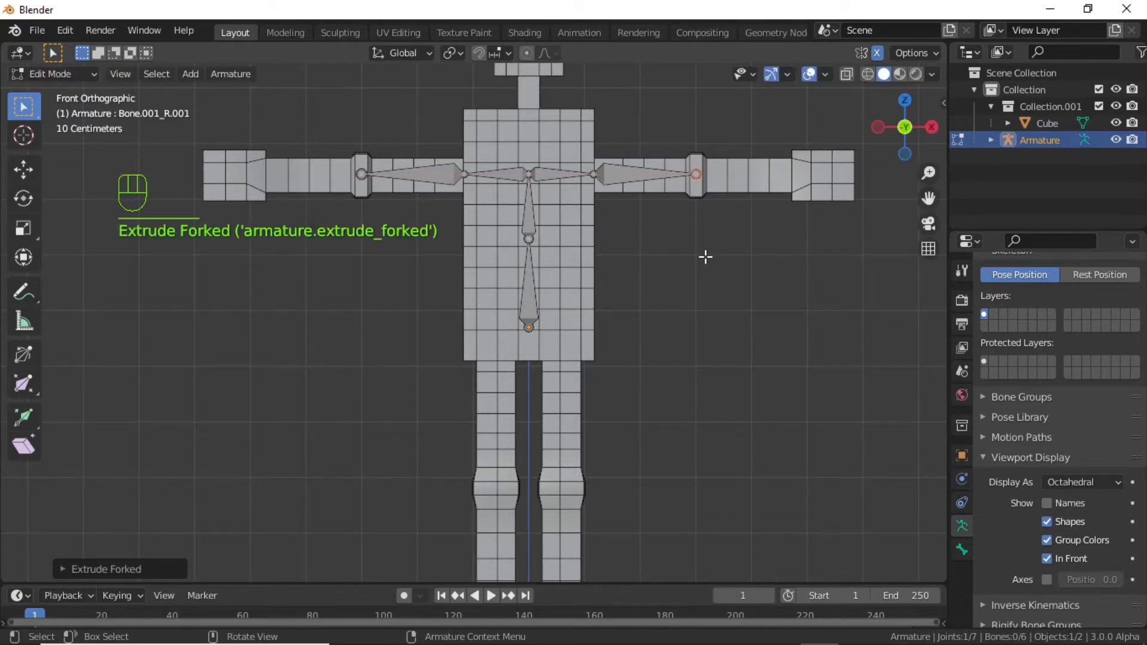
Step: Extrude mirrored forearm bones along X from the elbows to near the outer ends of the hands
key(shift+e)
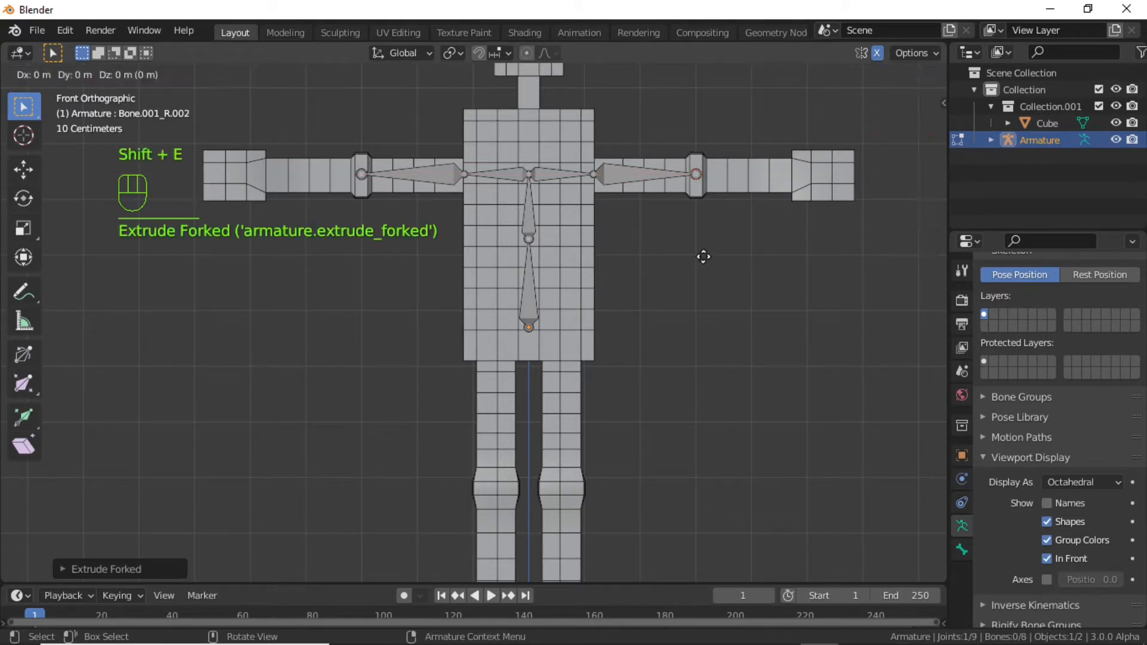
key(x)
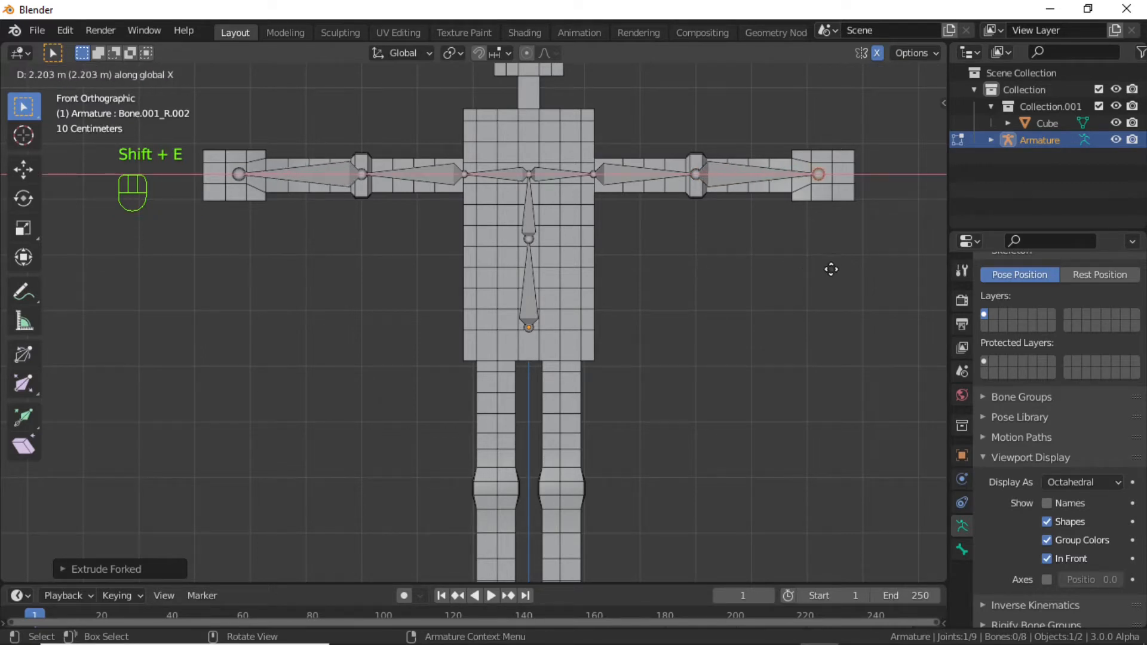
click(852, 276)
middle_drag(600, 261, 586, 320)
key(KP_1)
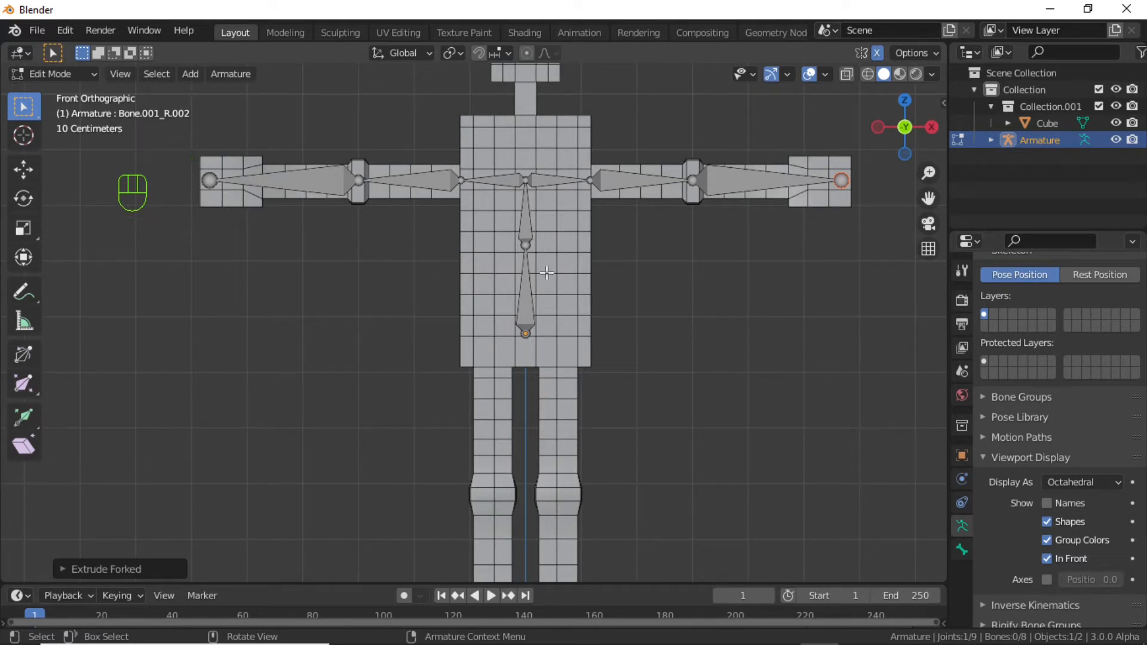
Step: Extrude a chest bone along Z from the spine joint at arm height up to the base of the neck
shift+middle_drag(529, 175, 529, 234)
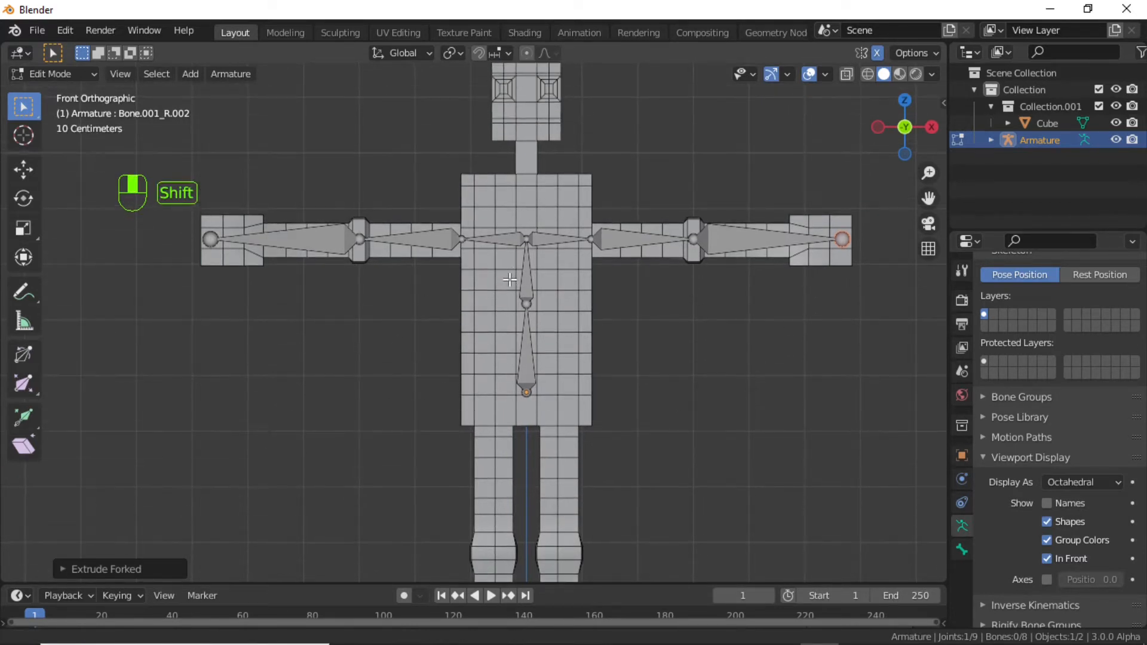
click(530, 234)
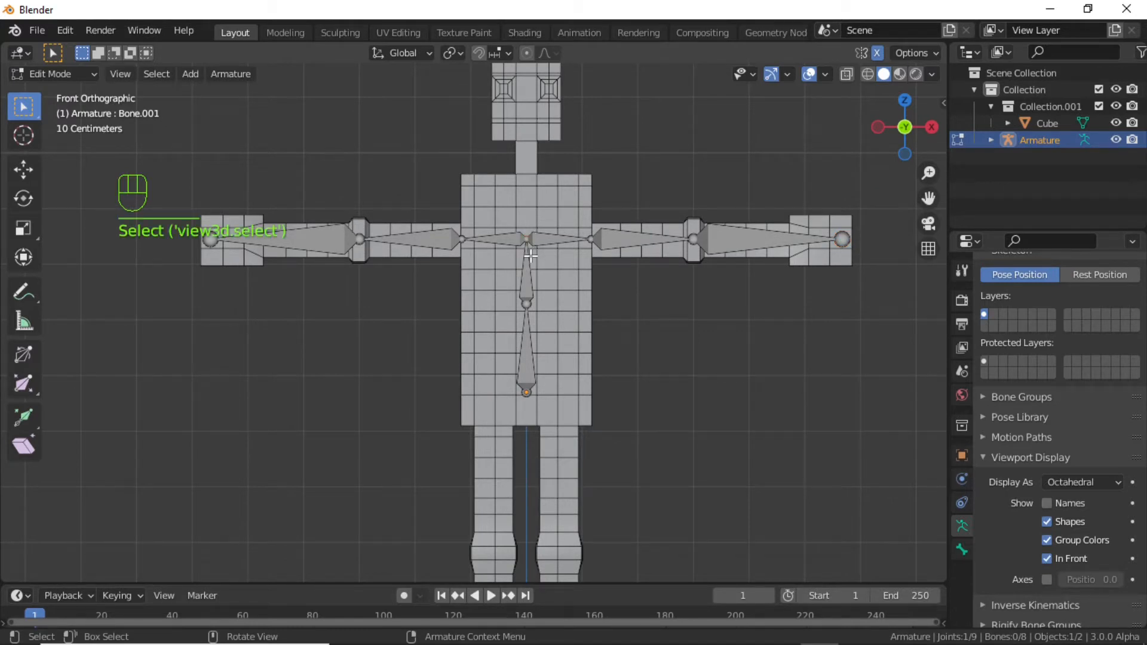
key(e)
key(z)
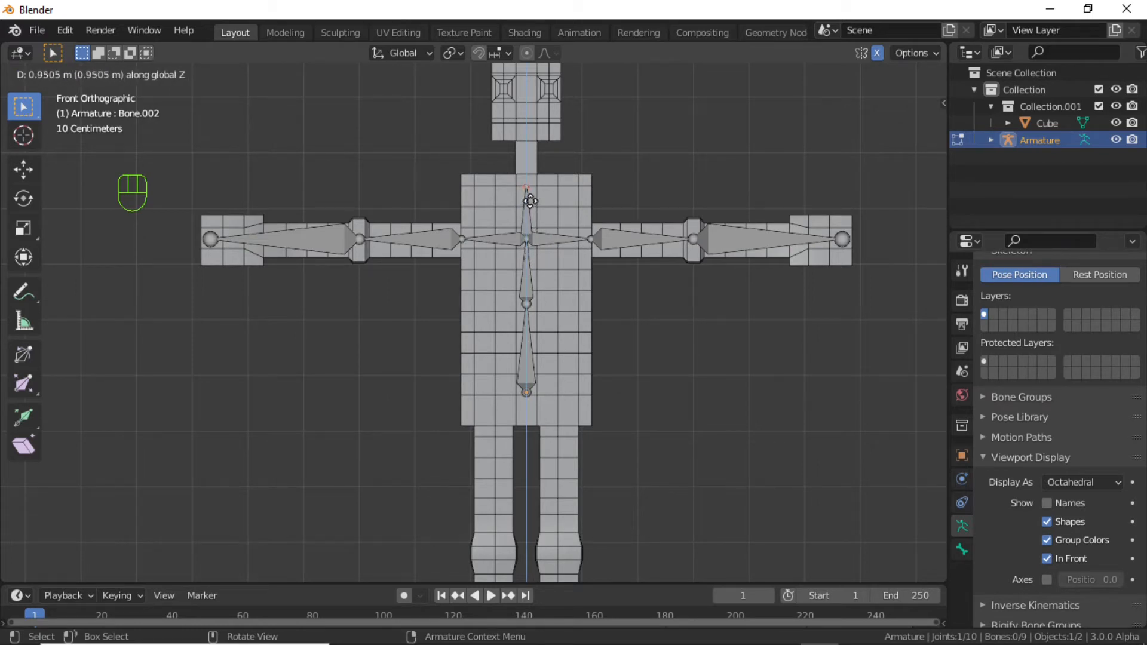
click(537, 194)
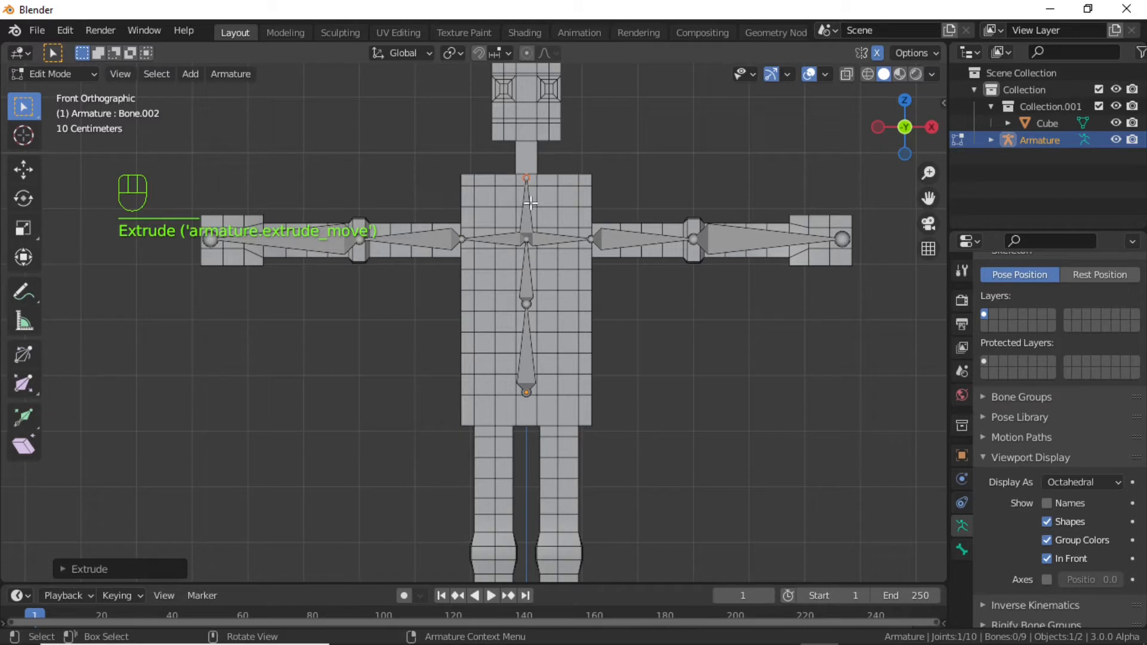
Step: Extrude a neck bone about 0.7 m up to the underside of the head and a head bone about 1.6 m further along Z
key(e)
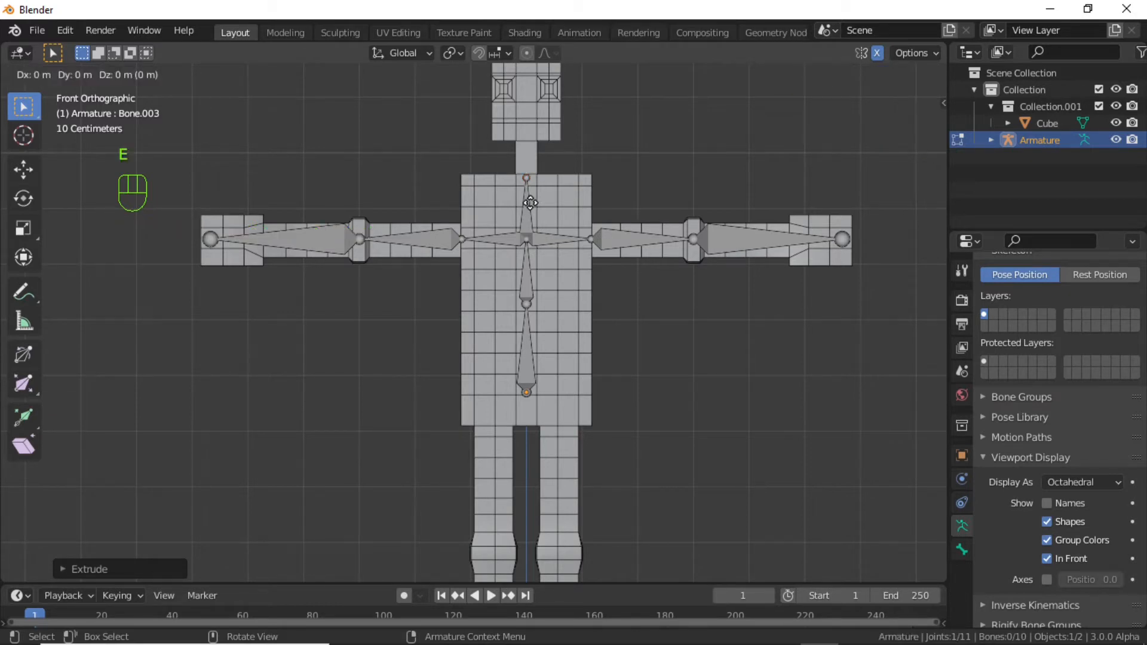
key(z)
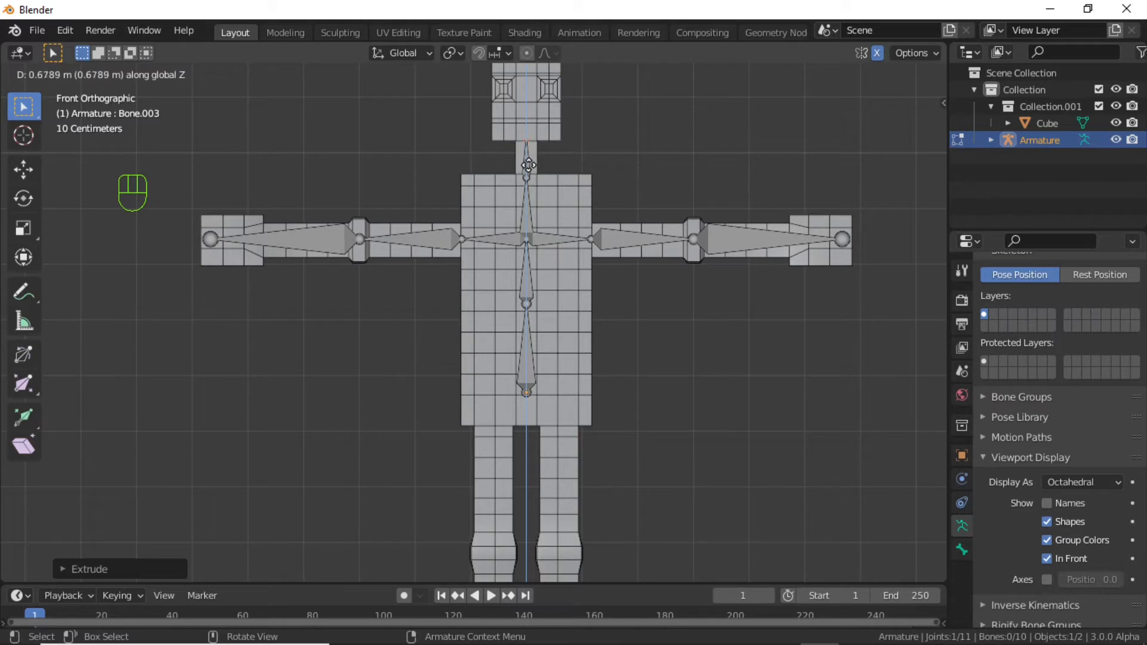
click(528, 167)
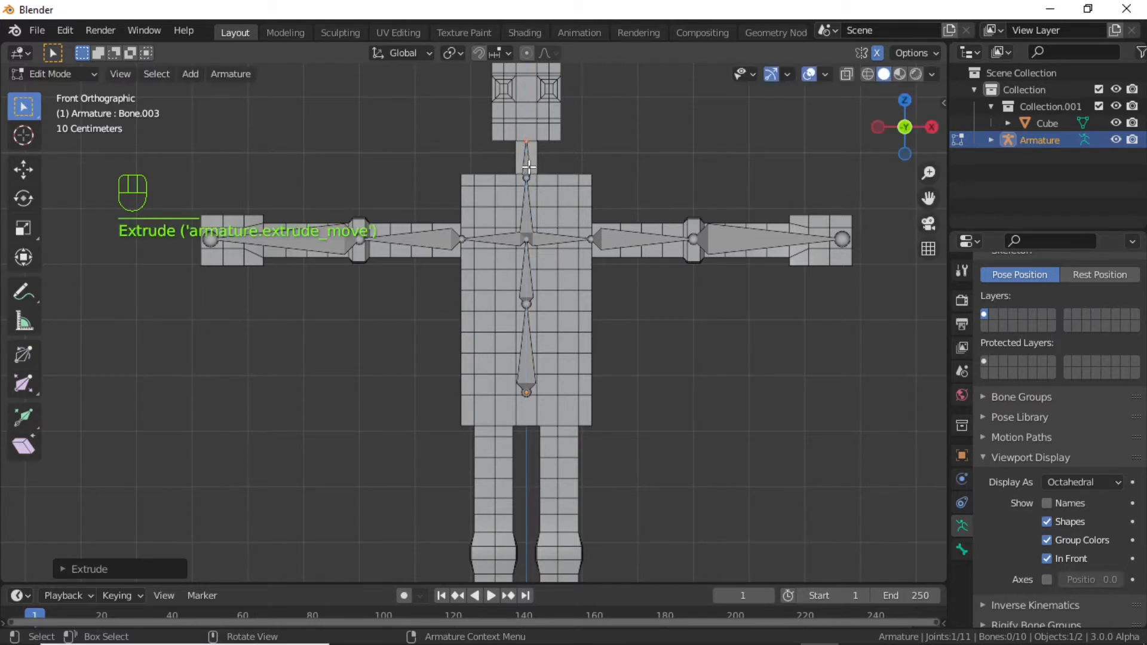
key(e)
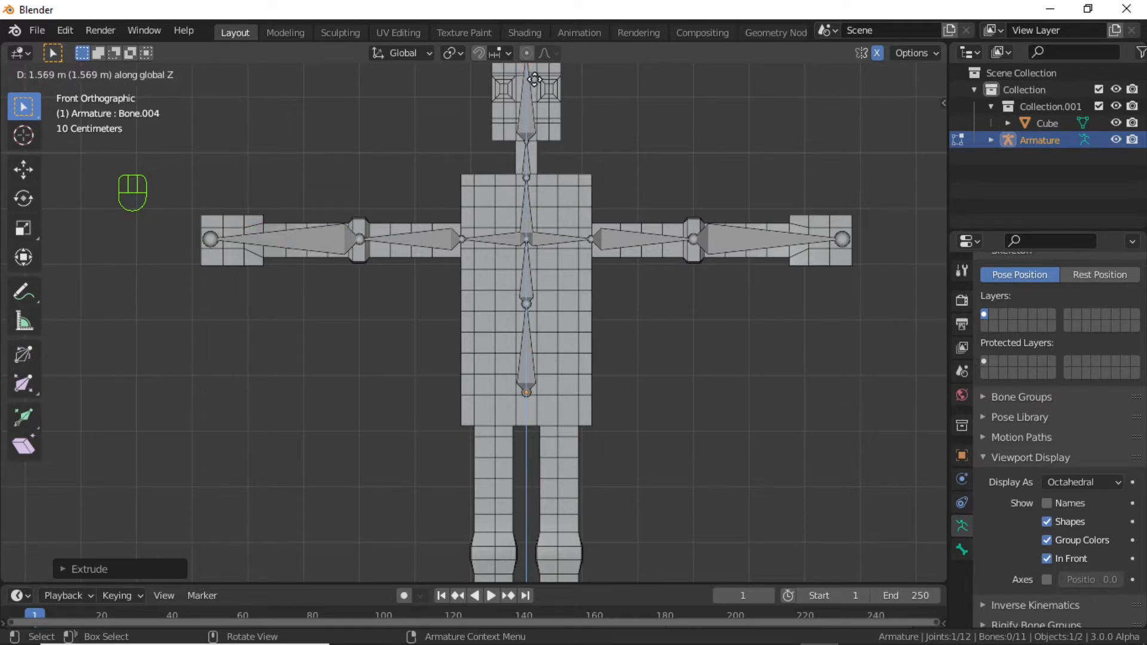
click(533, 79)
Step: Extrude mirrored hip bones from the root joint at the spine's base, about 0.65 m outward and slightly upward
shift+middle_drag(563, 144, 566, 199)
shift+middle_drag(565, 391, 532, 301)
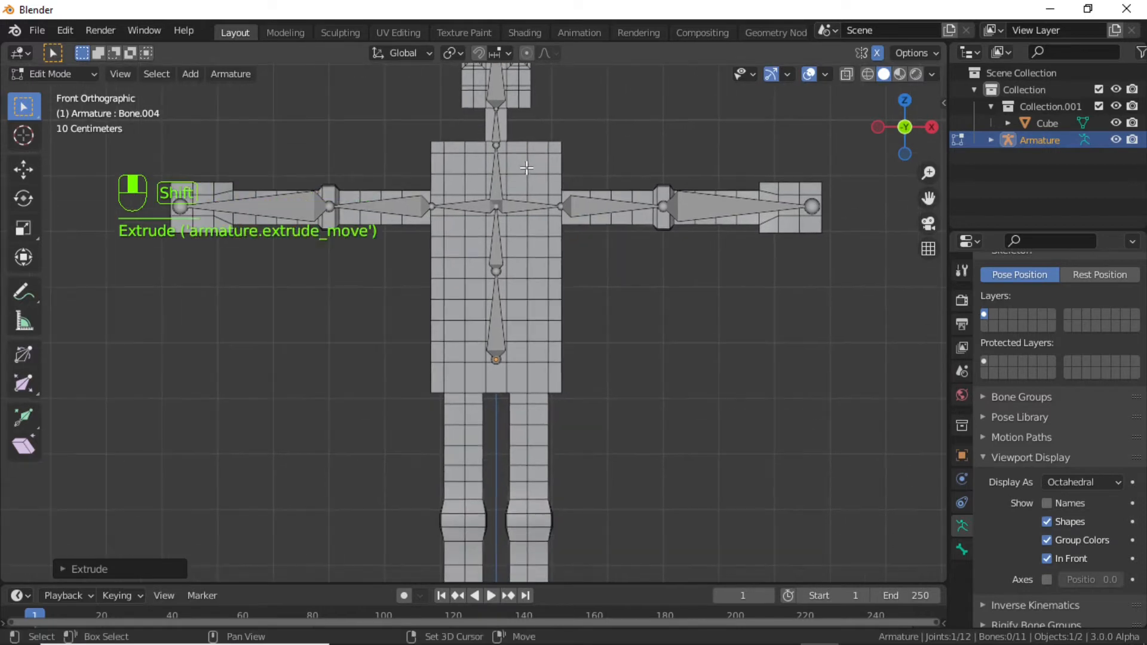
scroll(532, 302, up, 1)
scroll(532, 301, up, 1)
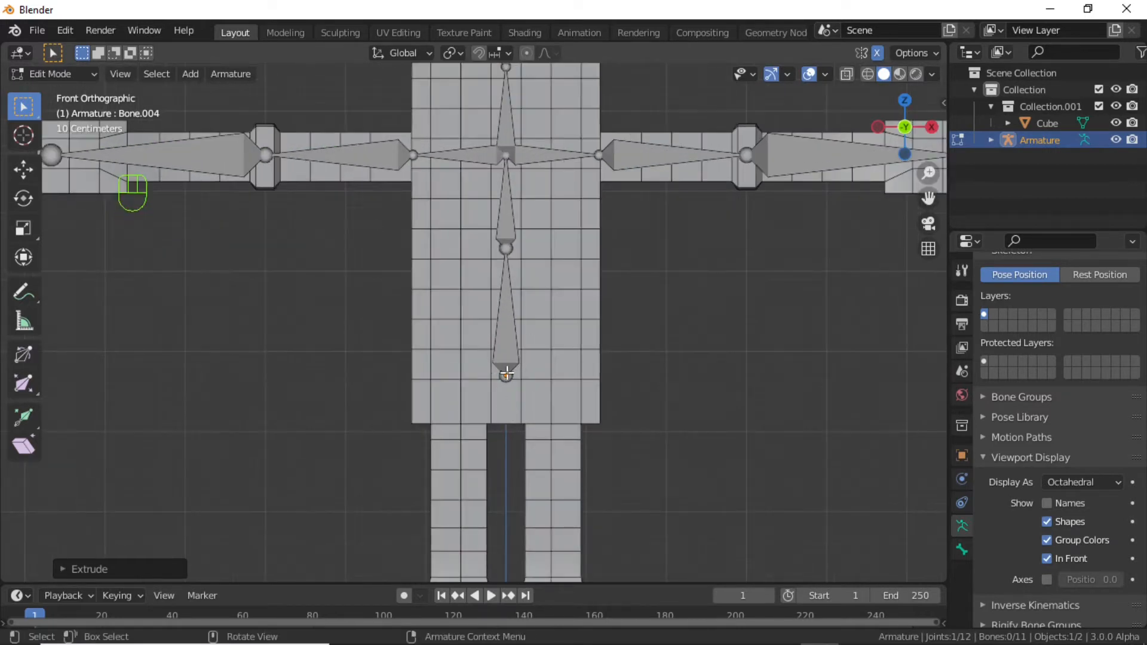
click(505, 377)
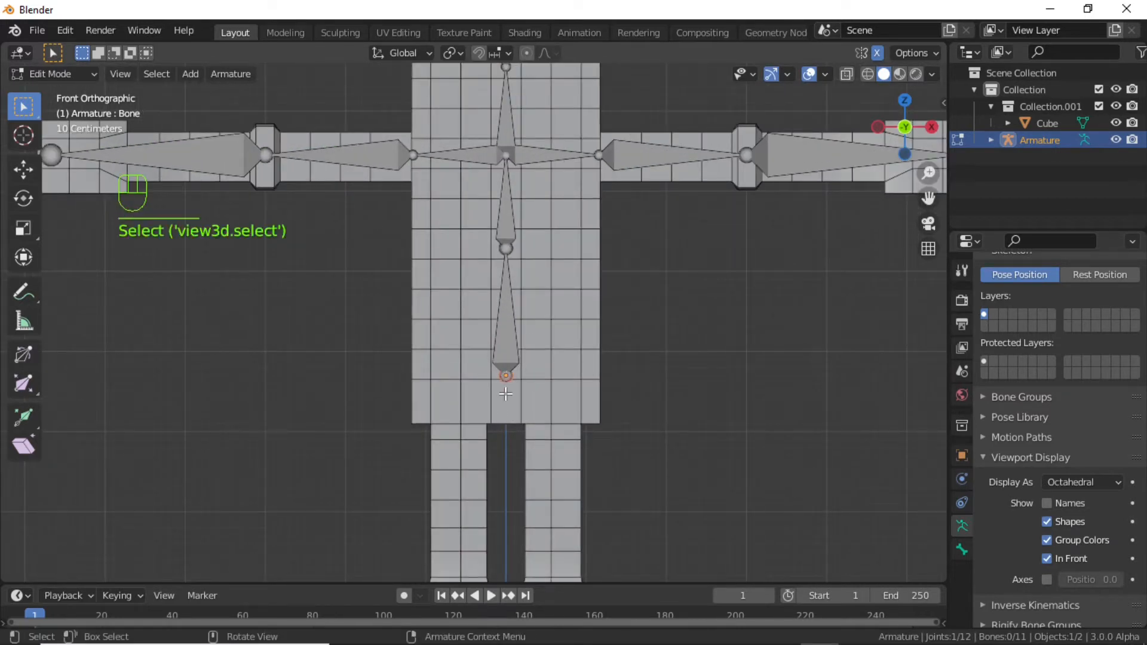
scroll(509, 398, down, 2)
shift+middle_drag(504, 440, 512, 428)
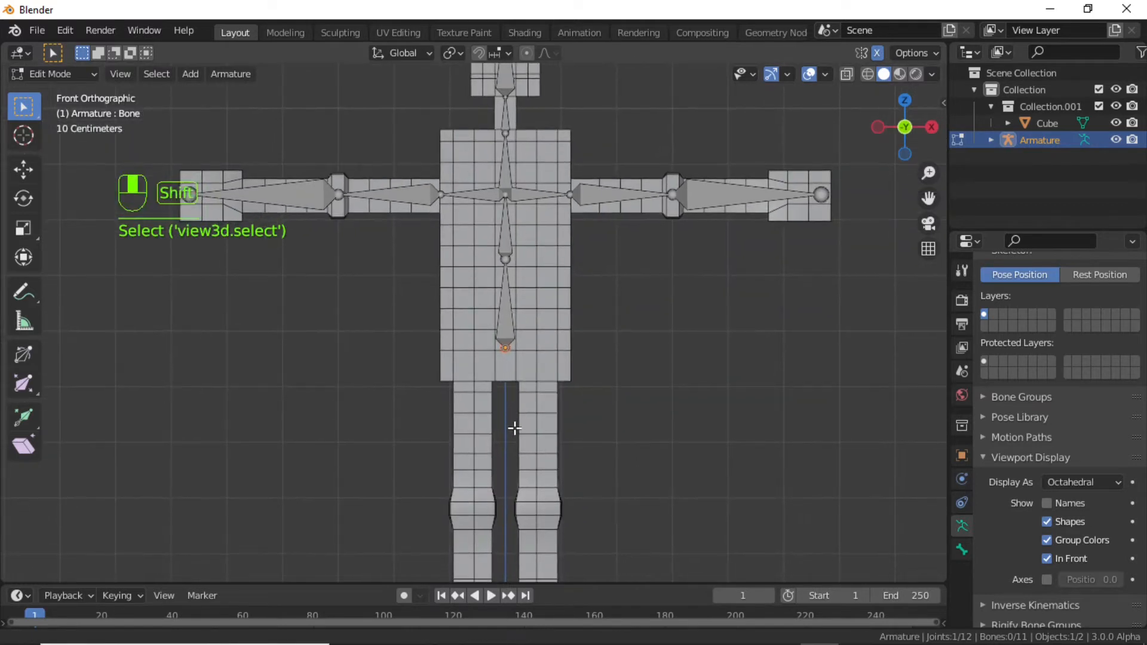
key(shift+e)
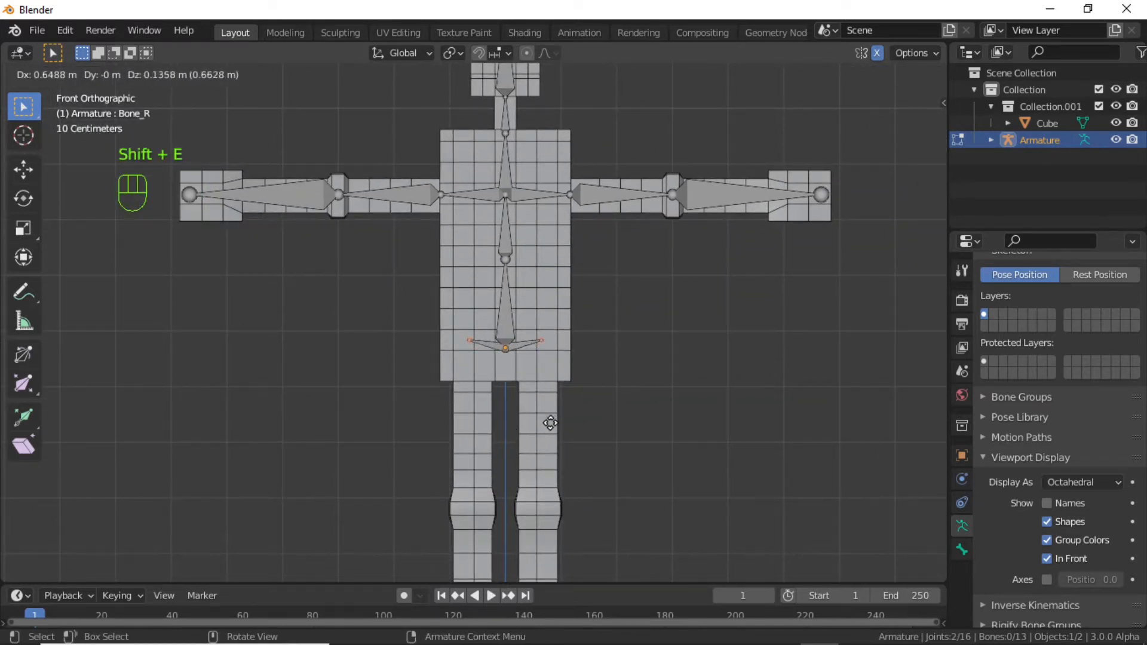
click(550, 417)
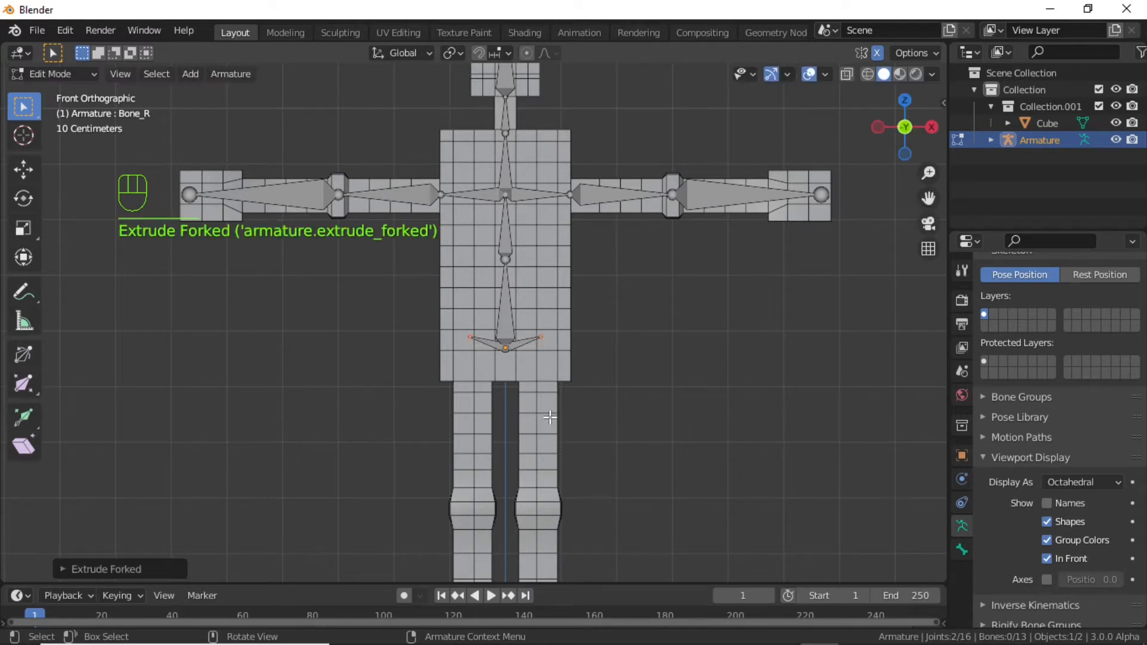
Step: Extrude short bones along Z from the hip tips to the tops of the legs, and thigh bones down to the knees
key(e)
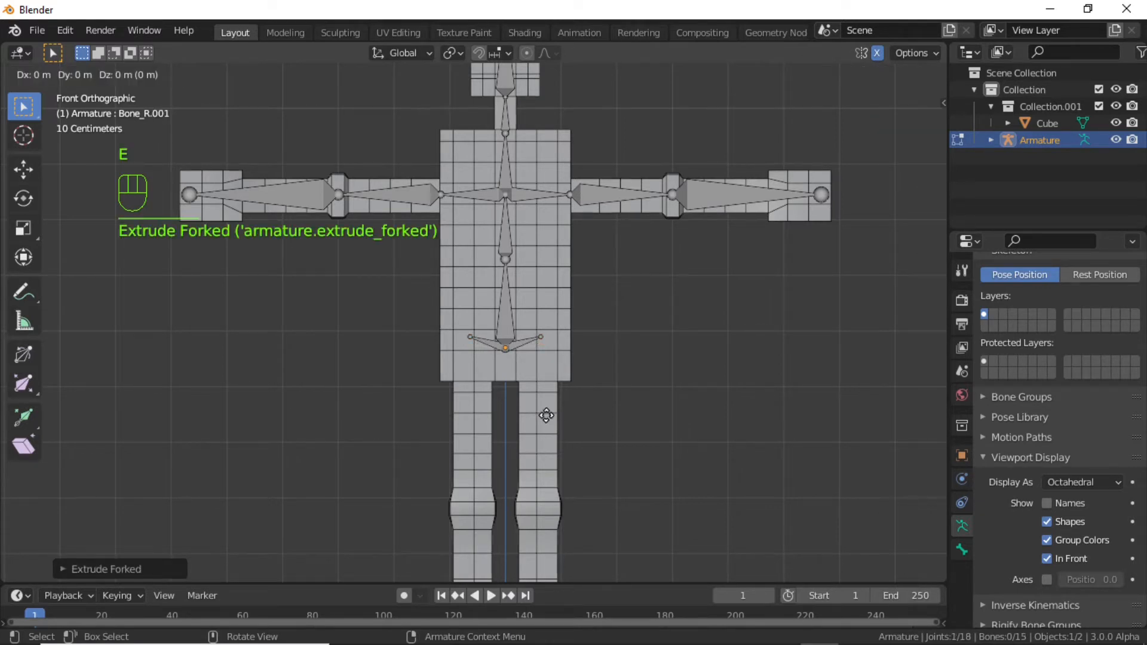
key(z)
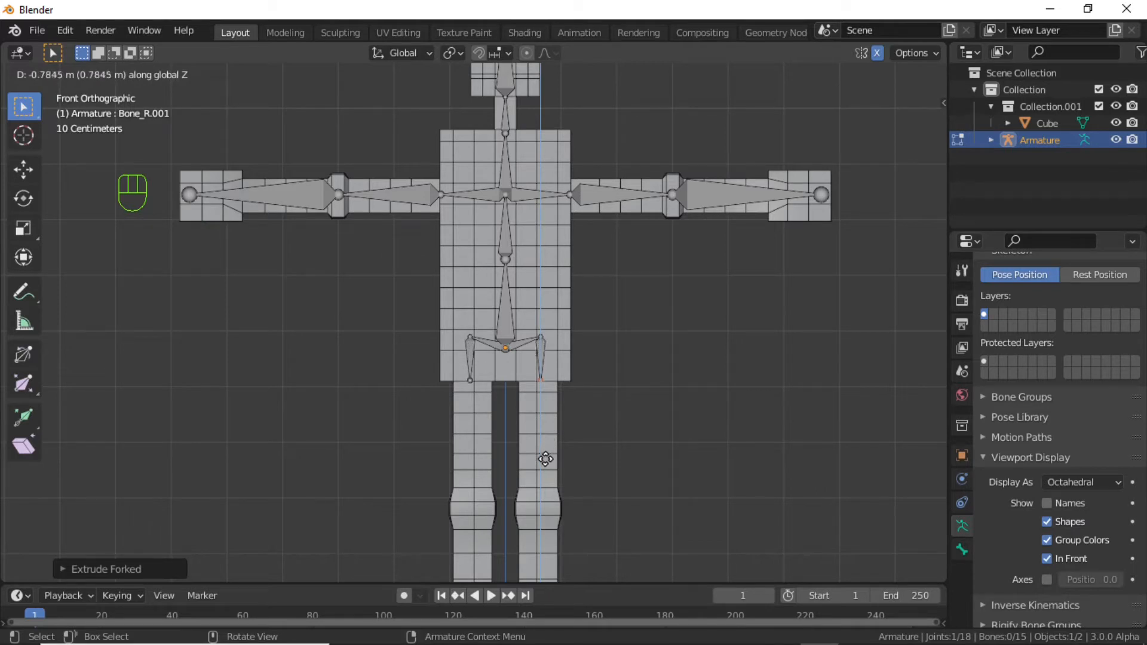
click(549, 463)
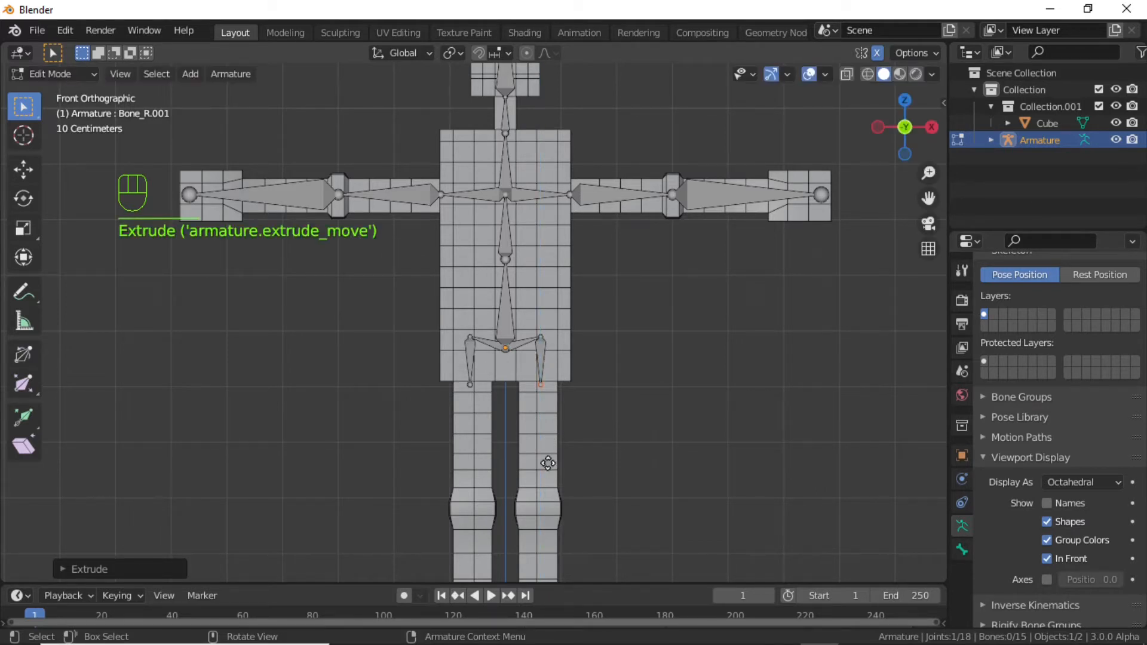
key(e)
key(z)
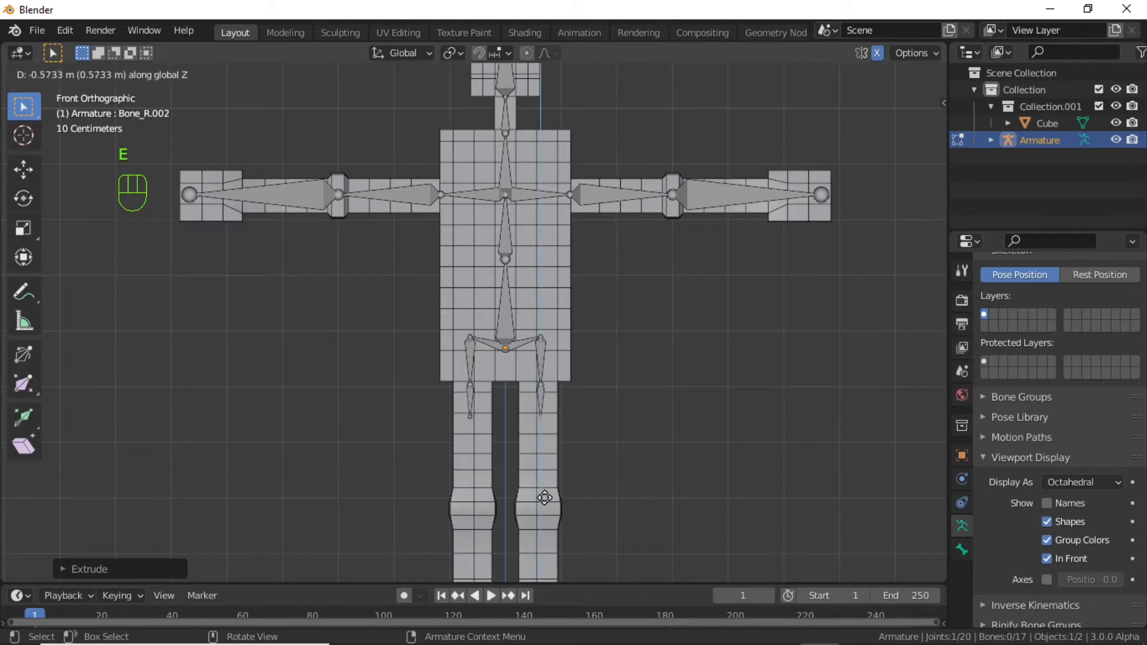
click(534, 73)
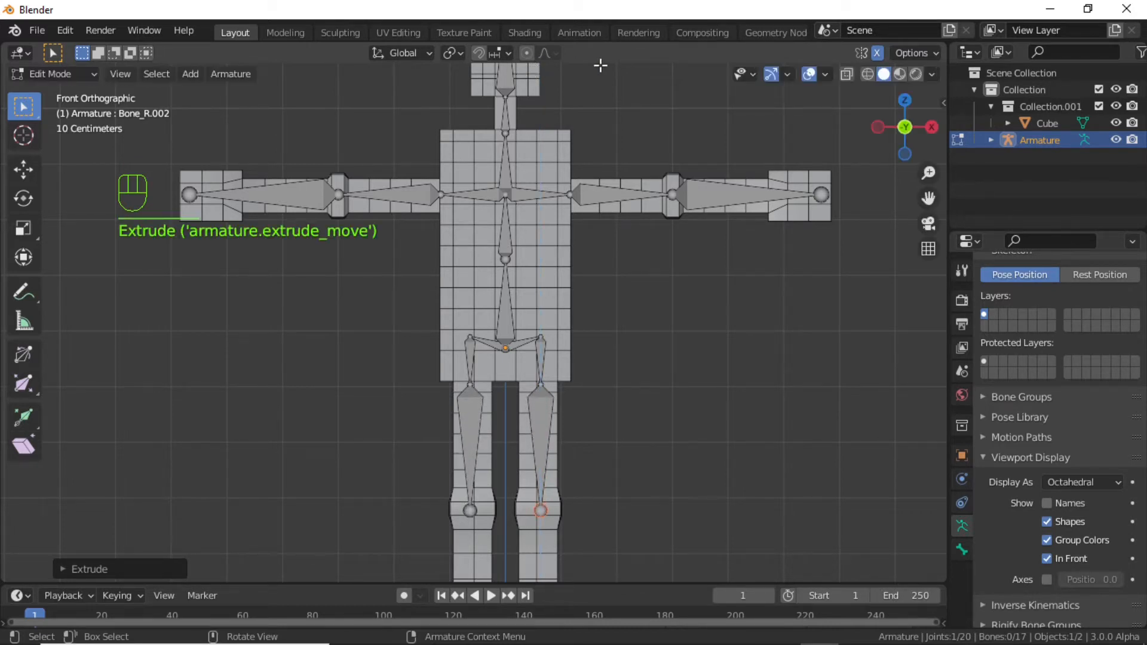
Step: Extrude mirrored shin bones along Z from the knees down into the upper part of the feet
shift+middle_drag(627, 408, 622, 213)
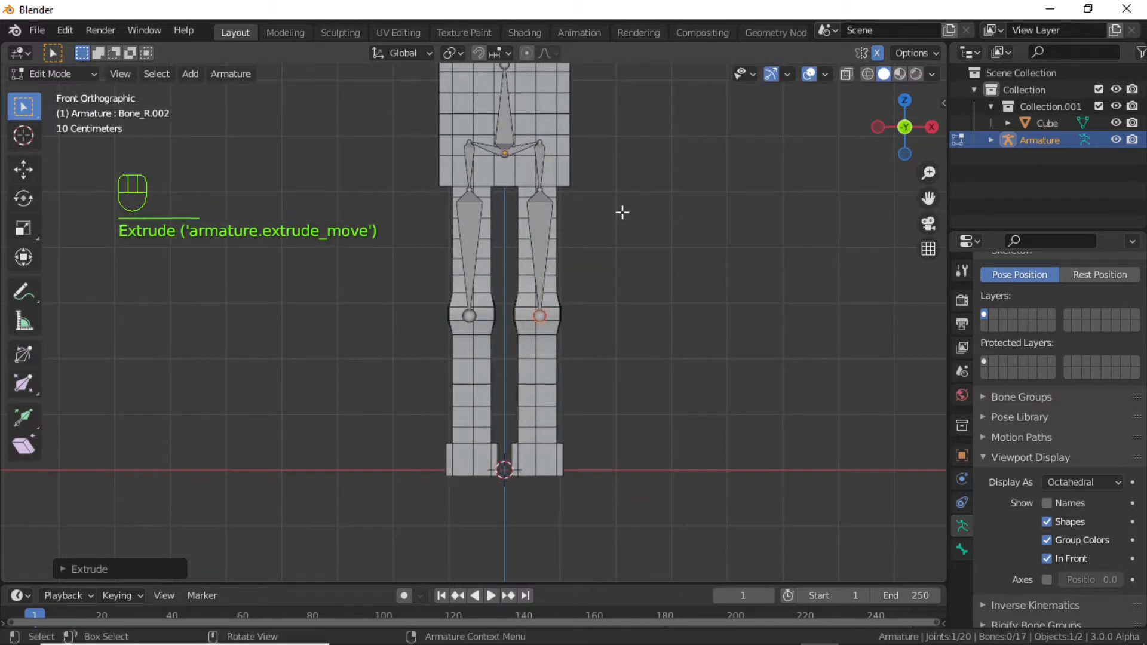
key(e)
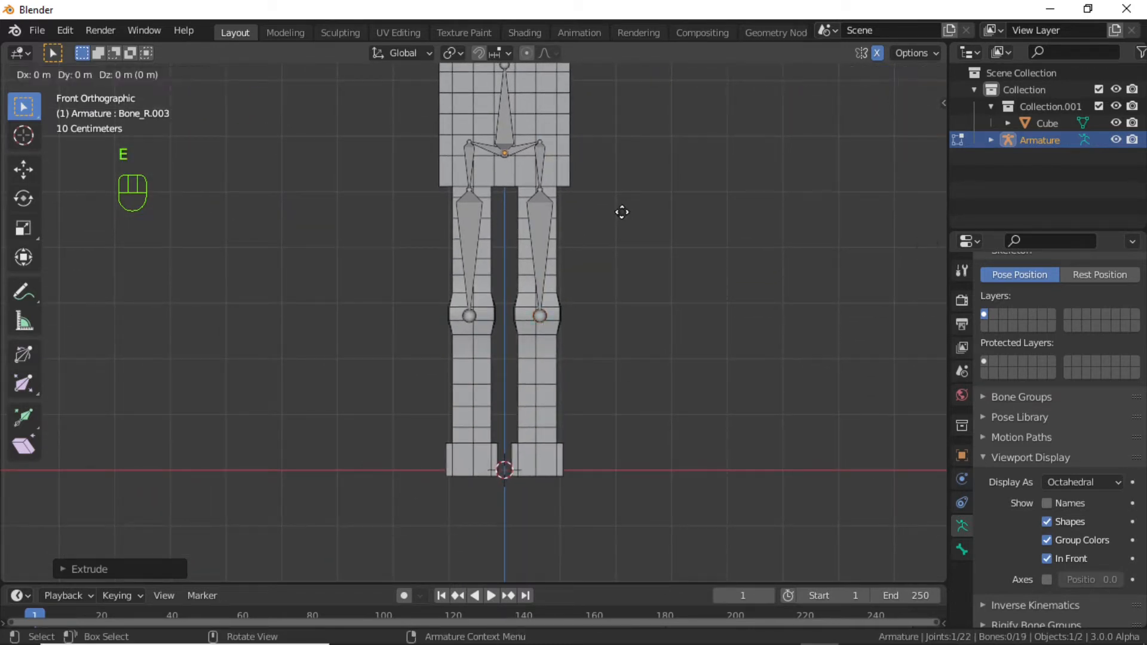
key(z)
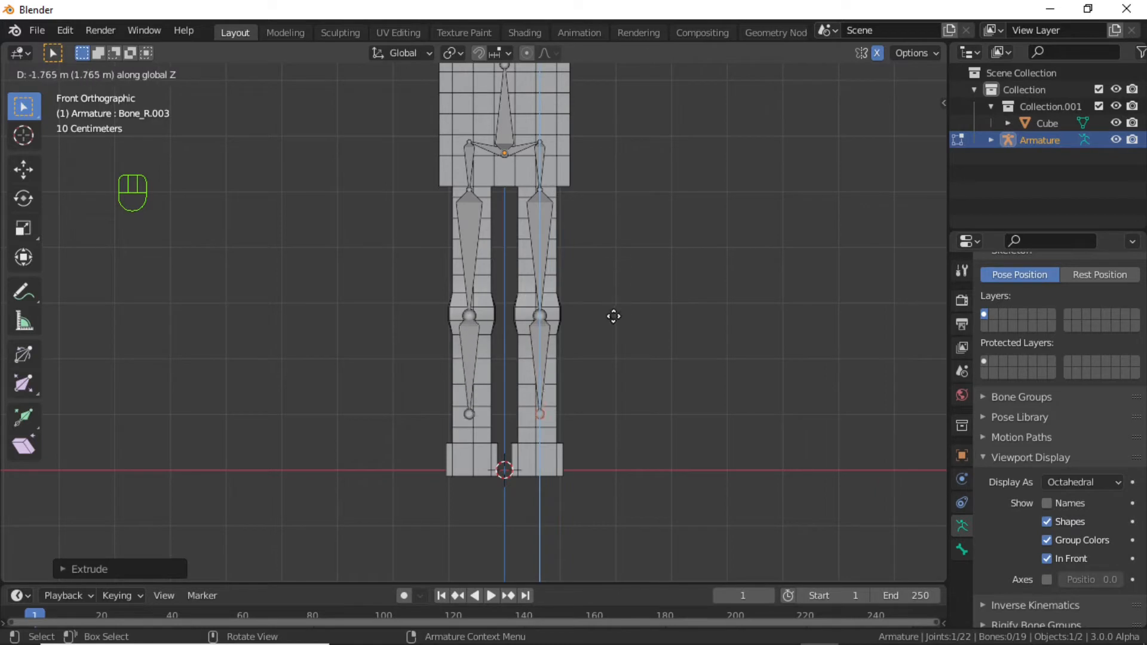
click(618, 349)
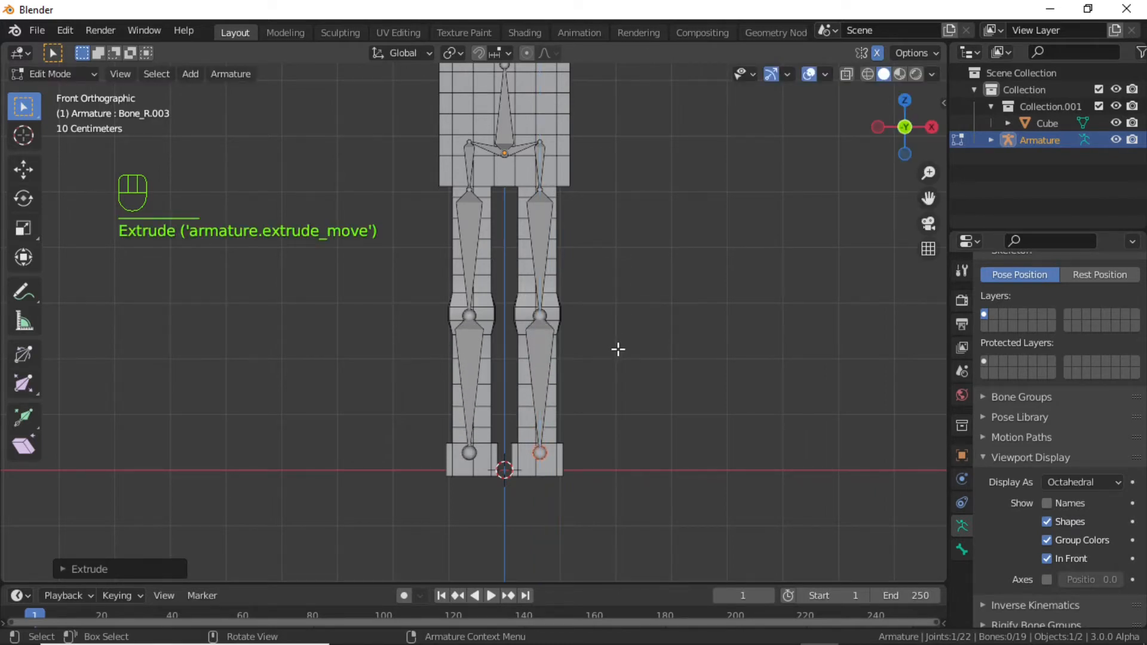
Step: In the right side view, extrude foot bones along Y from the ankles to the toes and lower them about 0.14 m along Z
key(KP_3)
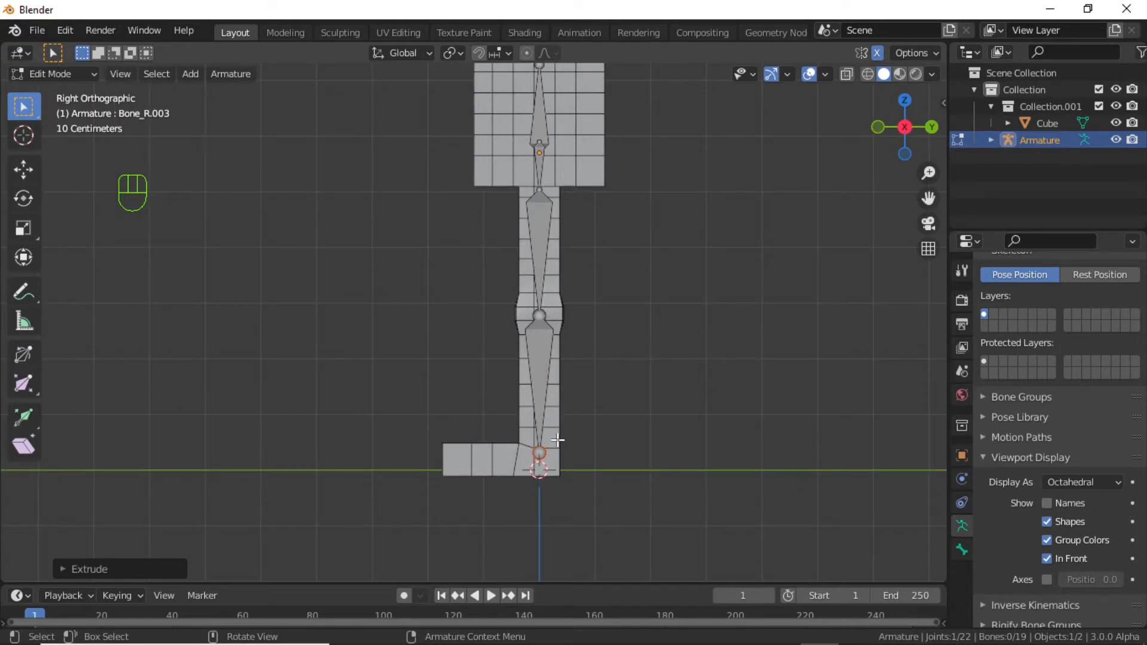
key(e)
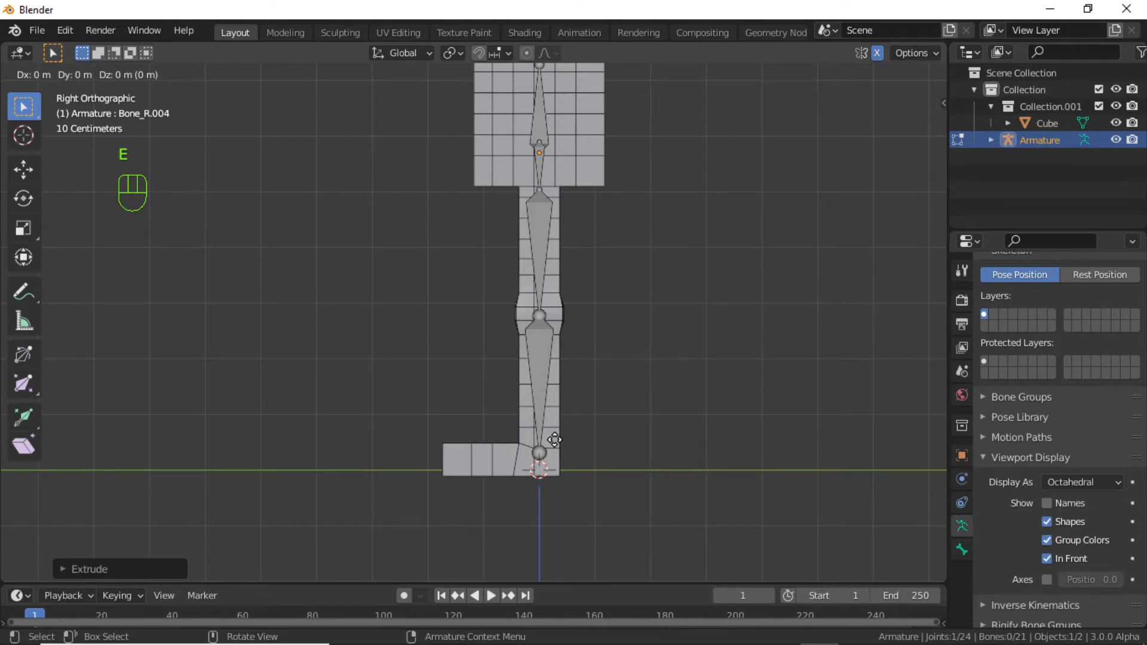
key(y)
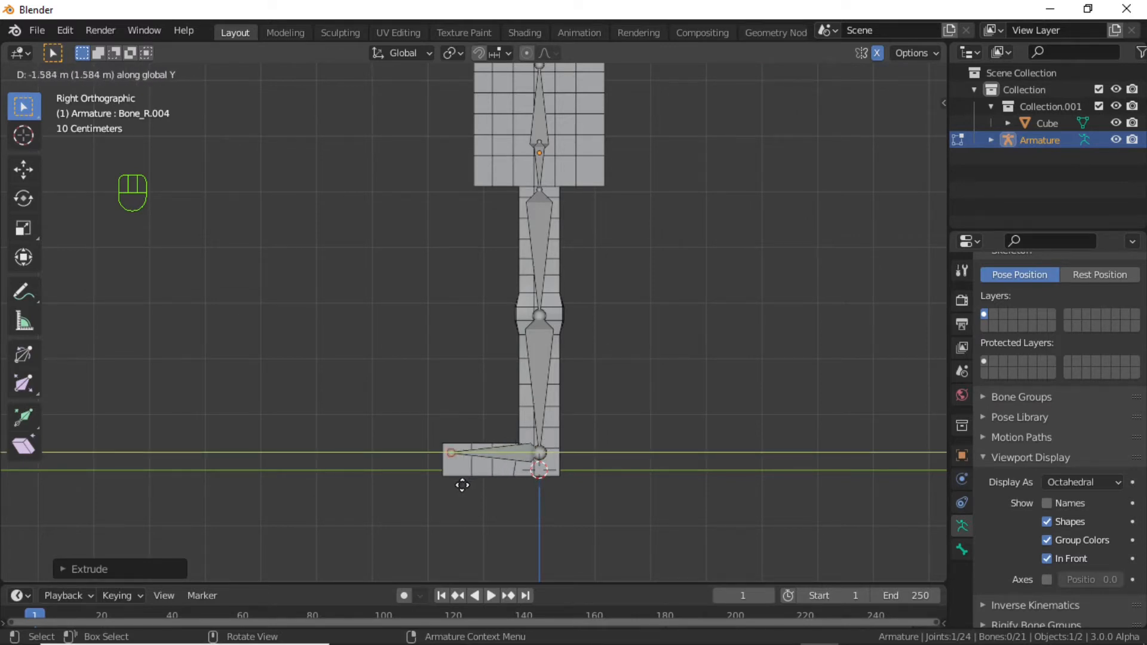
click(462, 485)
click(515, 454)
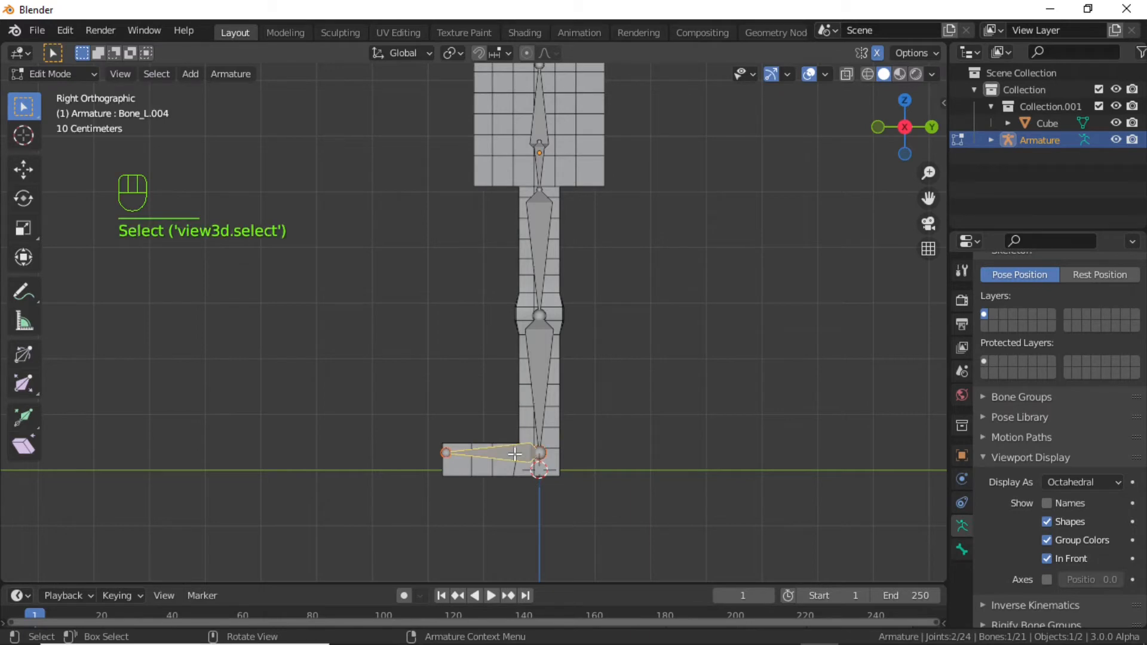
key(g)
key(z)
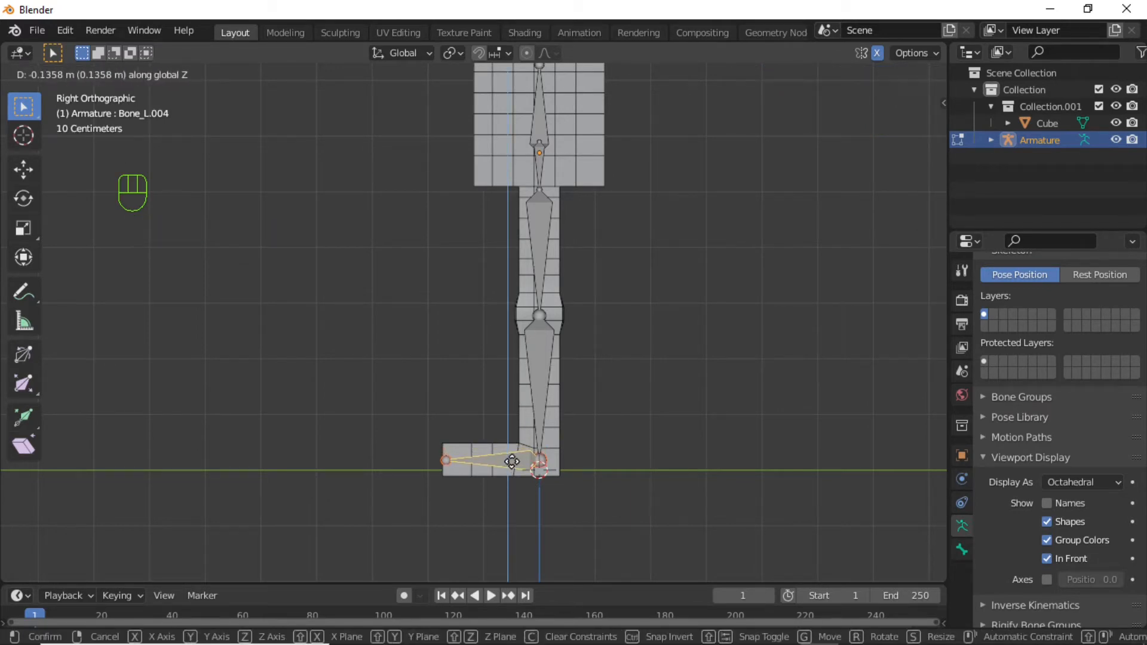
click(513, 461)
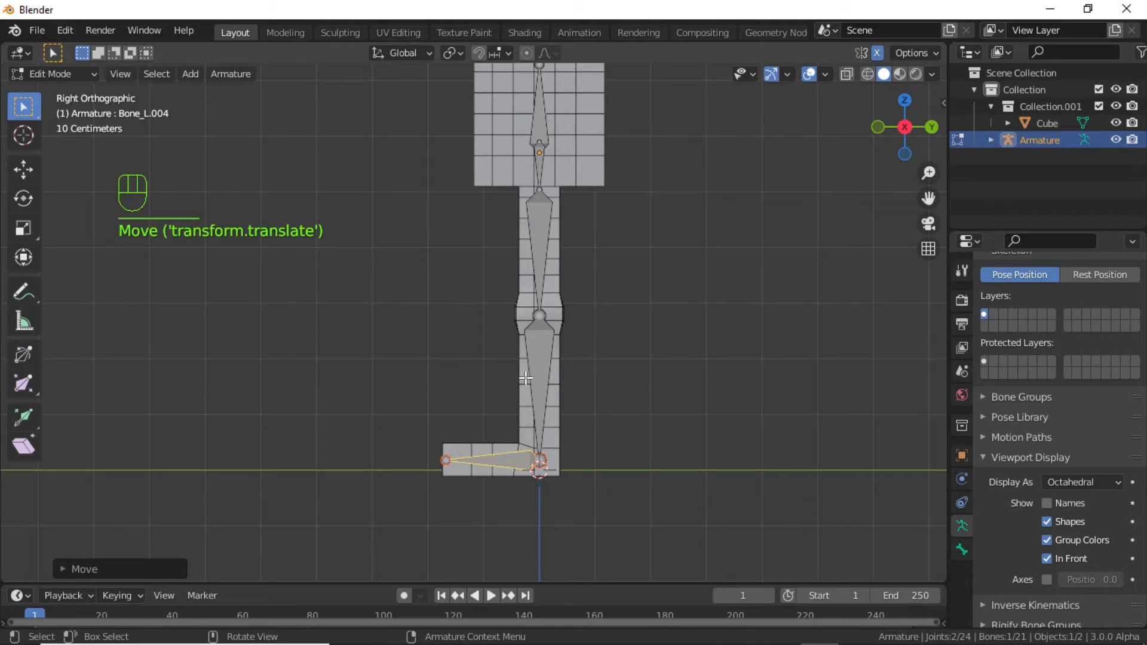
Step: Delete the short vertical bones connecting the hip bones to the thigh bones on both sides
middle_drag(526, 378, 658, 404)
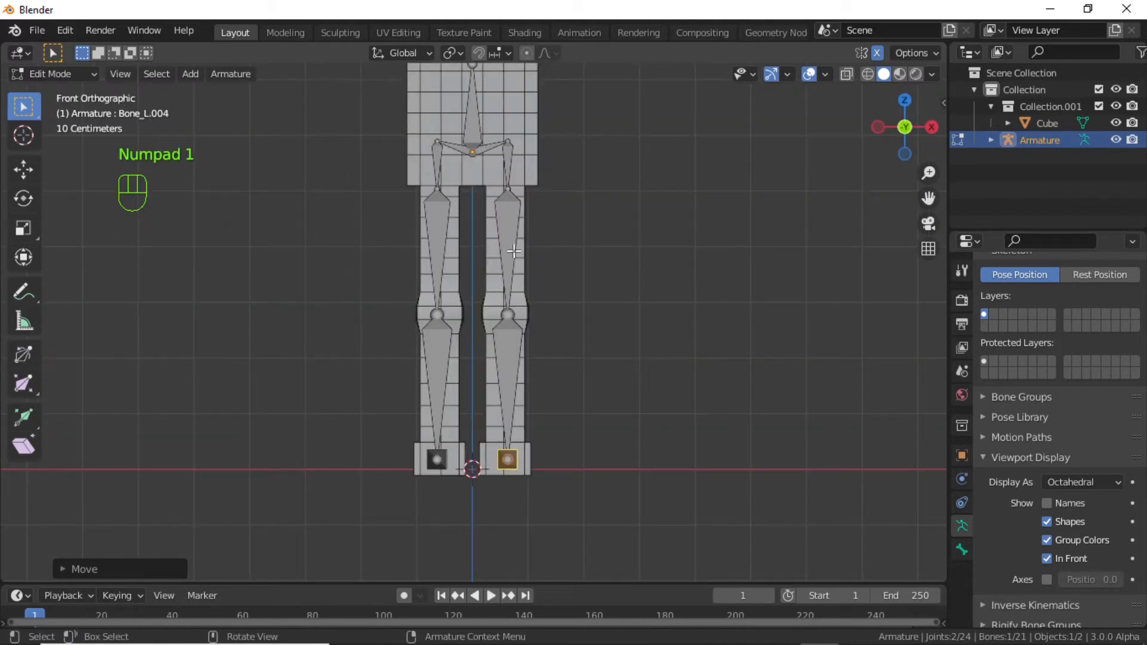
scroll(515, 251, up, 2)
shift+middle_drag(519, 170, 497, 368)
scroll(496, 368, up, 1)
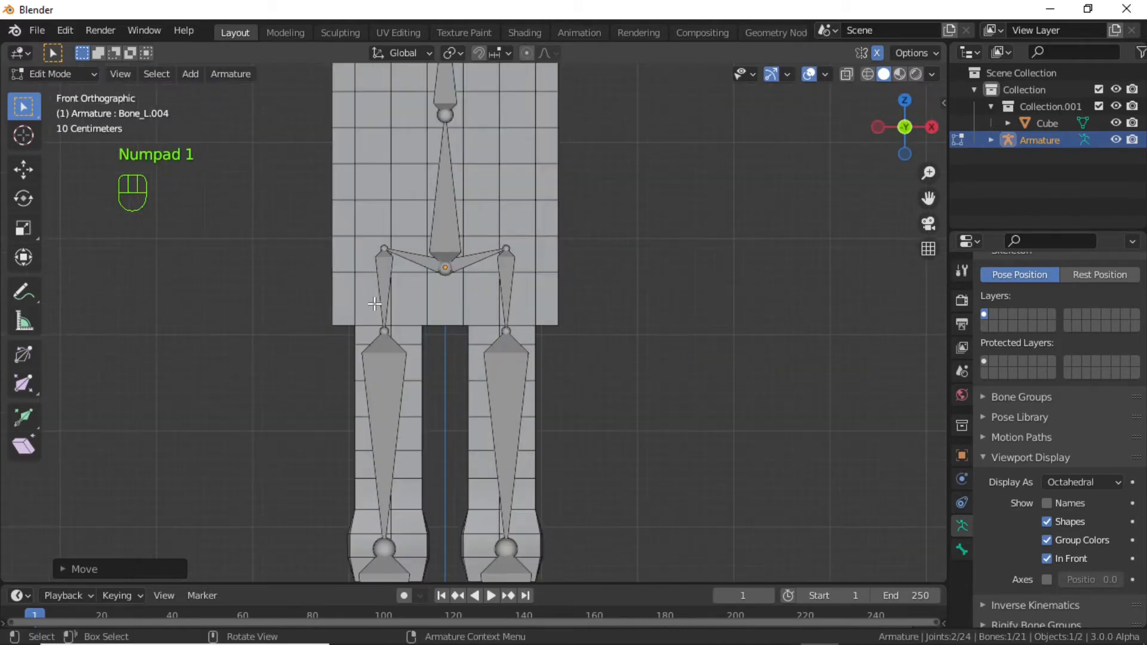
click(507, 304)
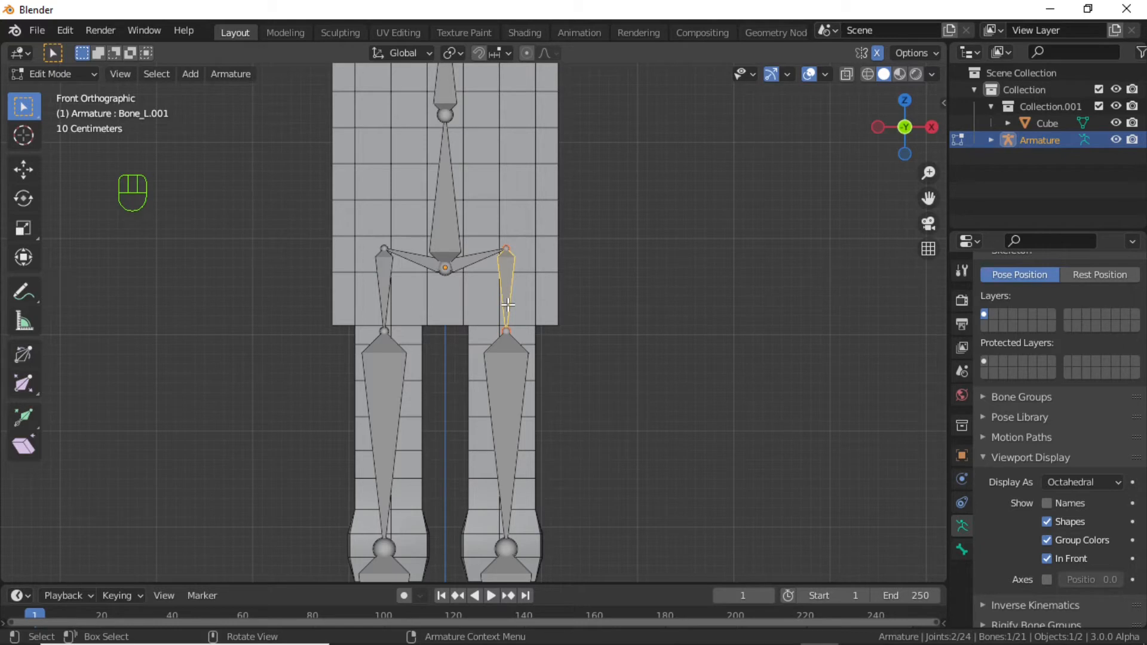
key(x)
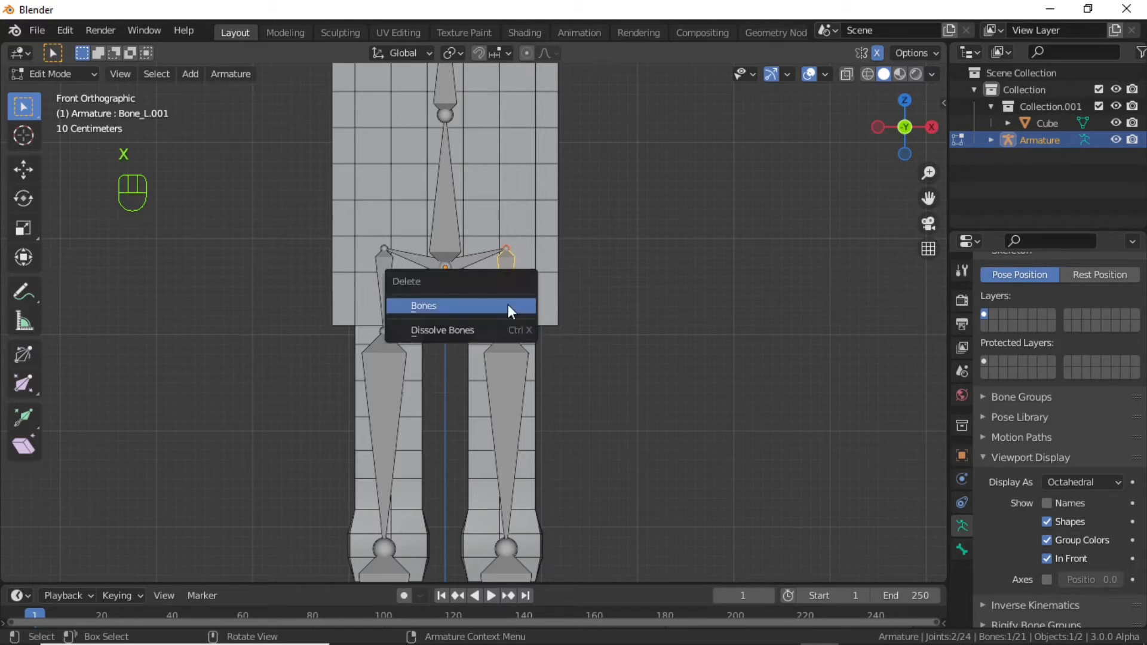
click(461, 302)
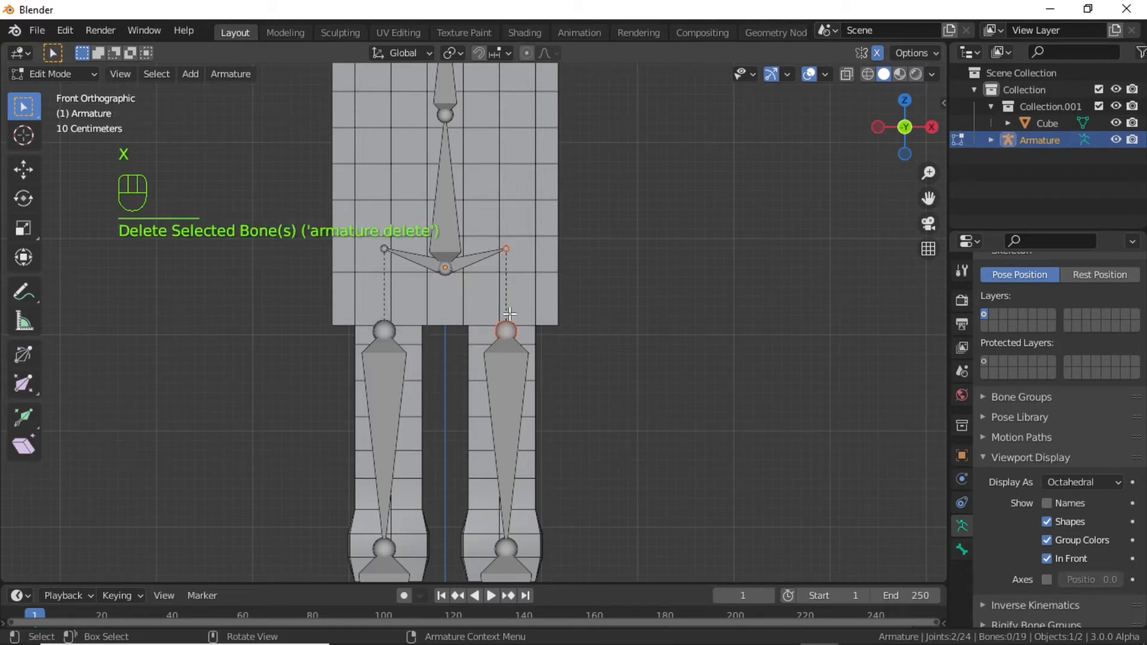
Step: In the right side view, extrude a mirrored bone about 1.15 m backward along Y from each ankle joint
scroll(533, 396, down, 2)
shift+middle_drag(533, 396, 364, 328)
click(558, 454)
scroll(405, 407, up, 3)
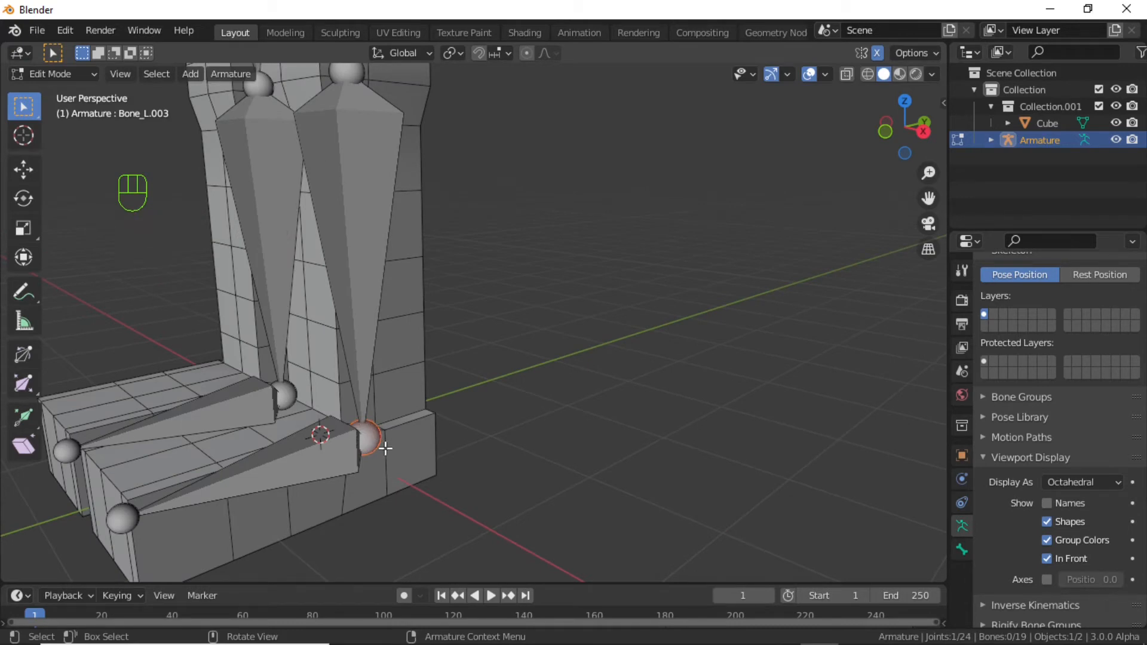
key(KP_3)
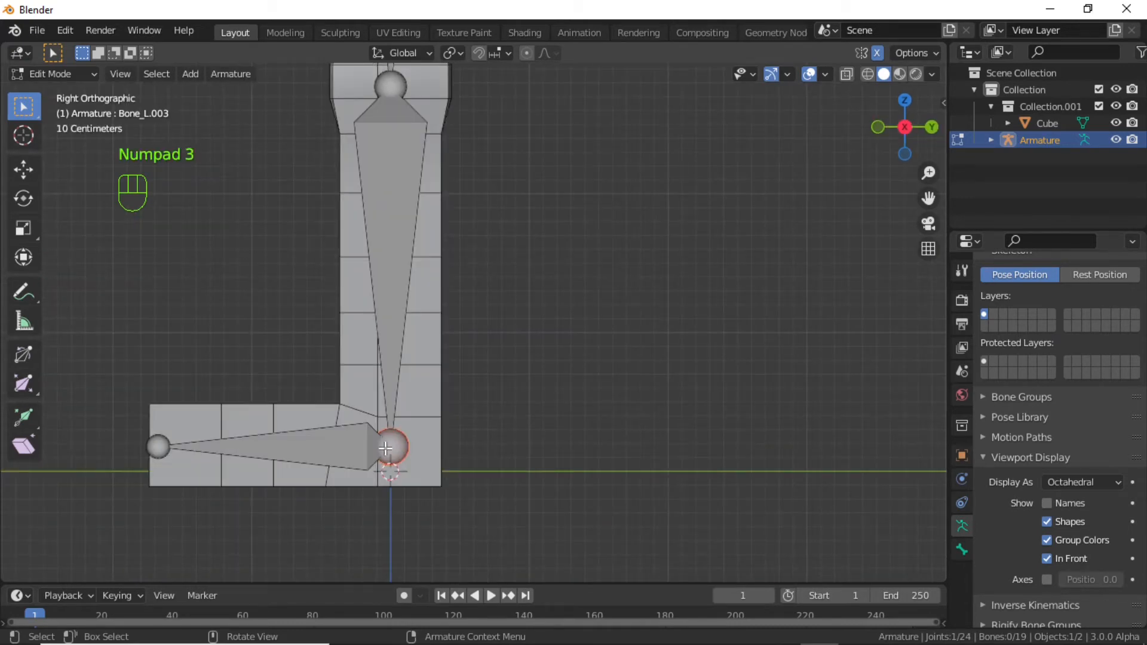
key(e)
key(y)
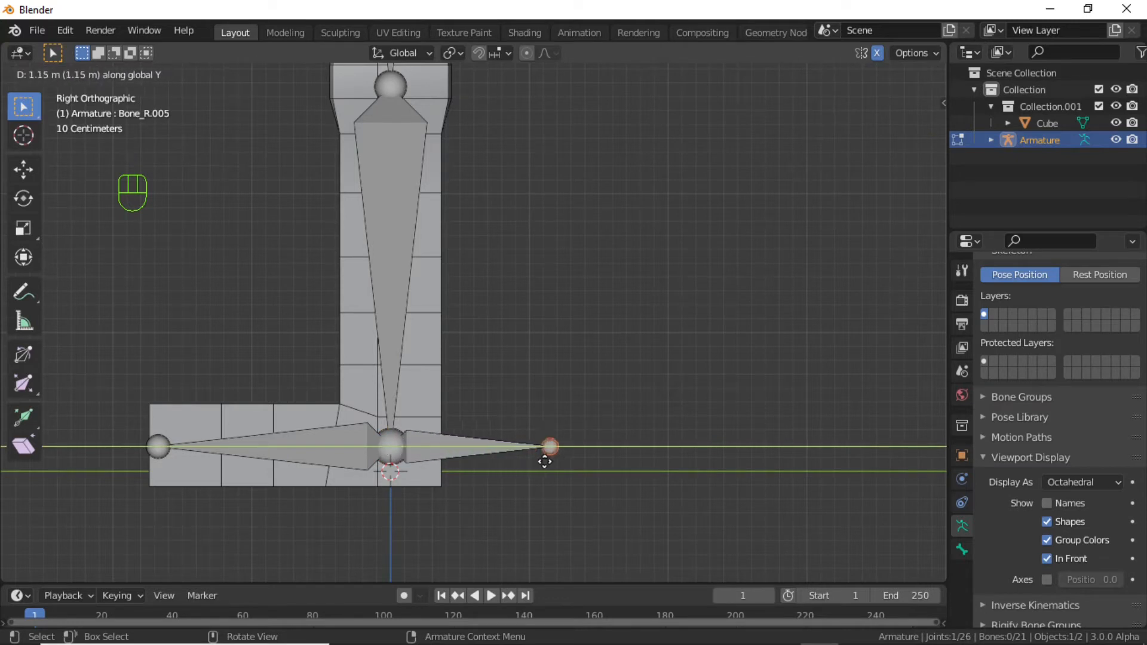
click(544, 464)
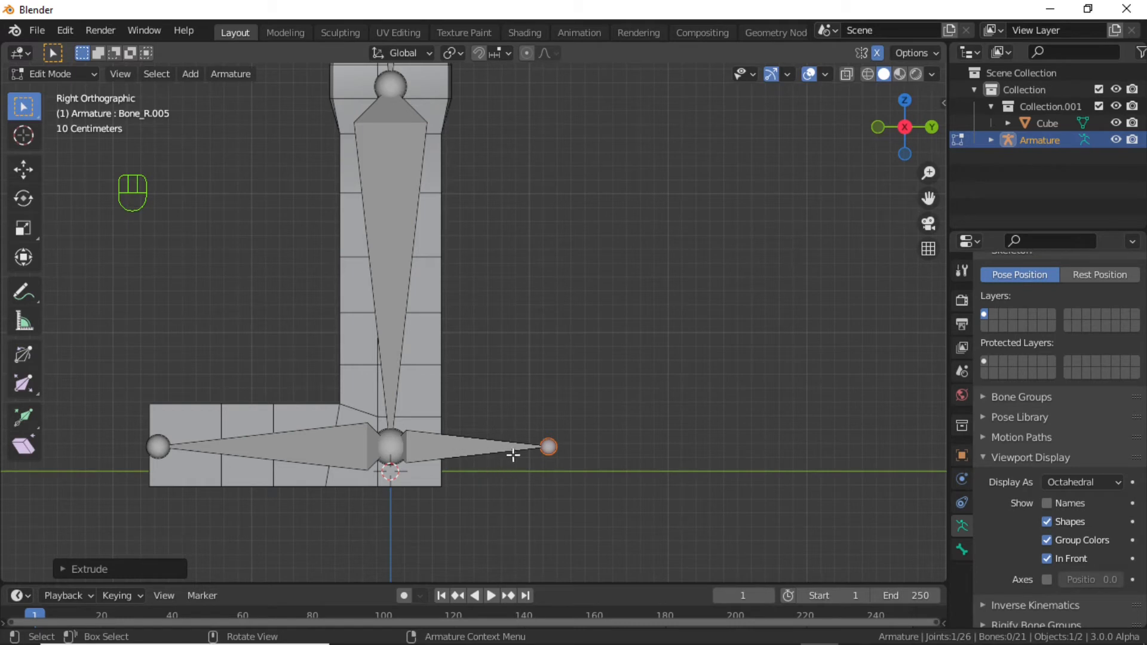
Step: Clear the parent of the bone extending behind the ankle and apply Disconnect Bone to it
click(457, 454)
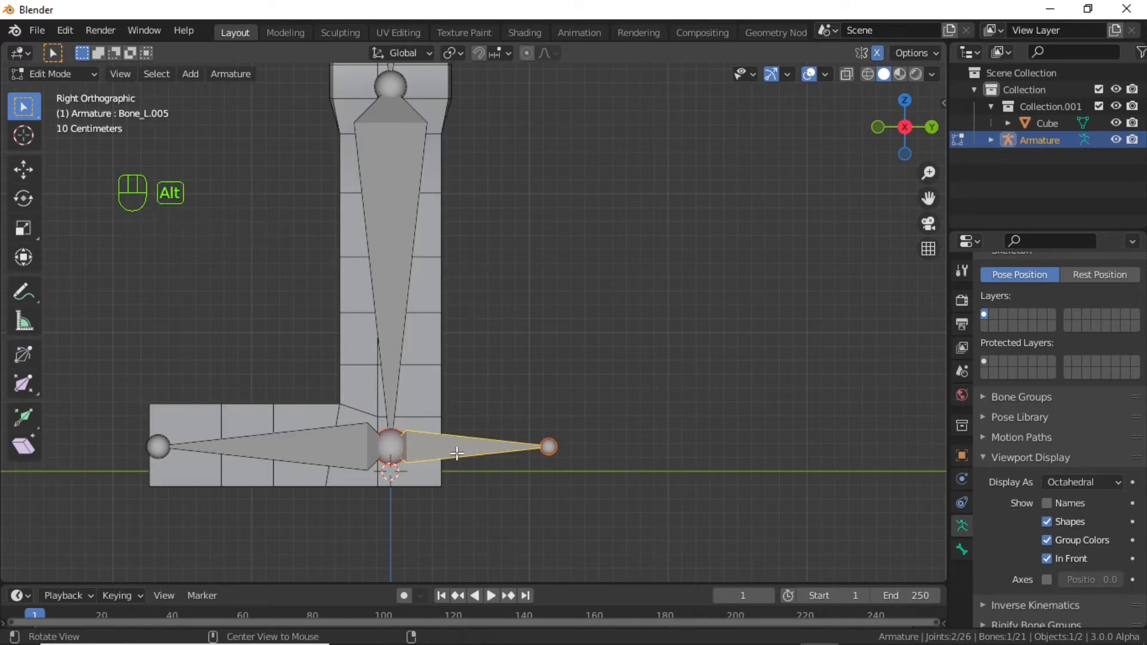
key(alt+p)
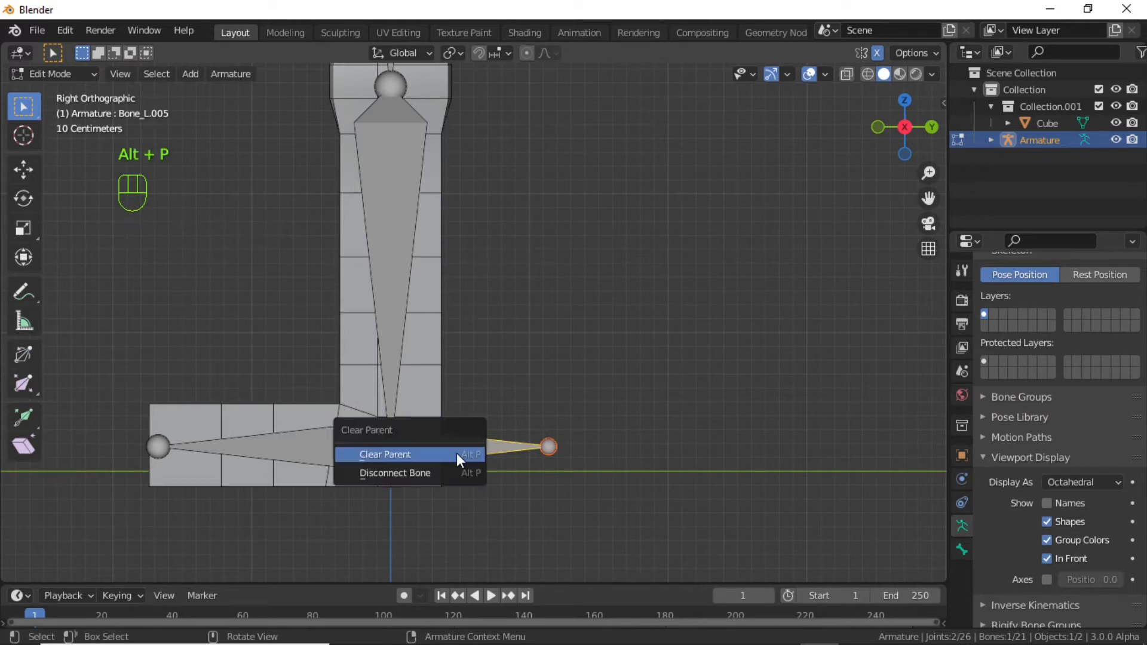
click(405, 455)
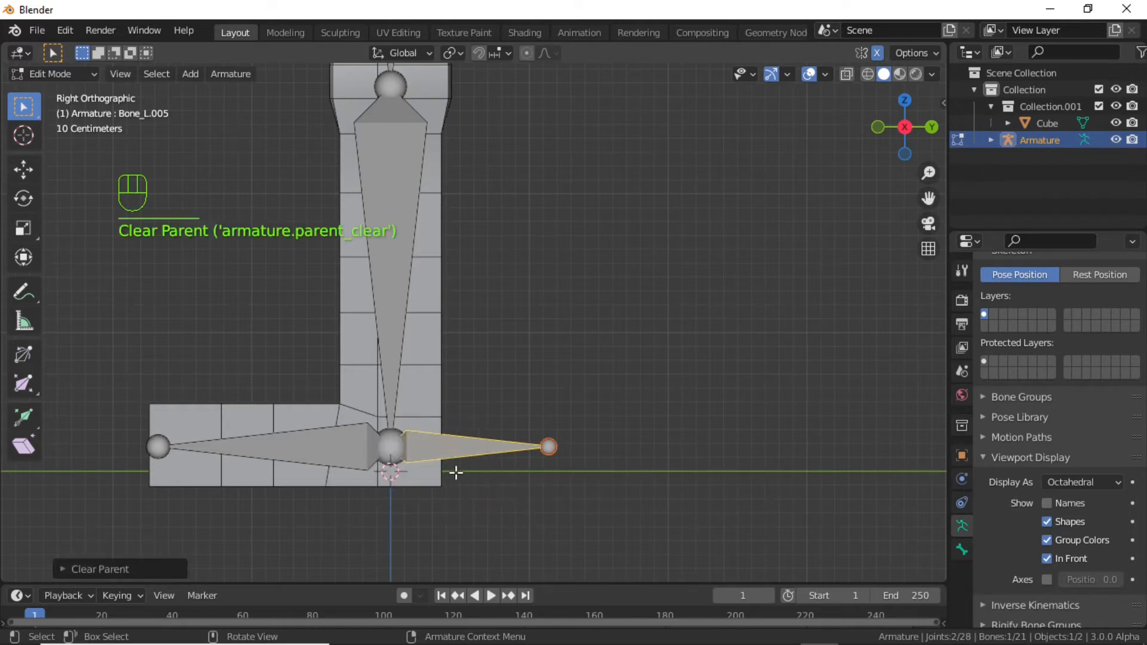
key(alt+p)
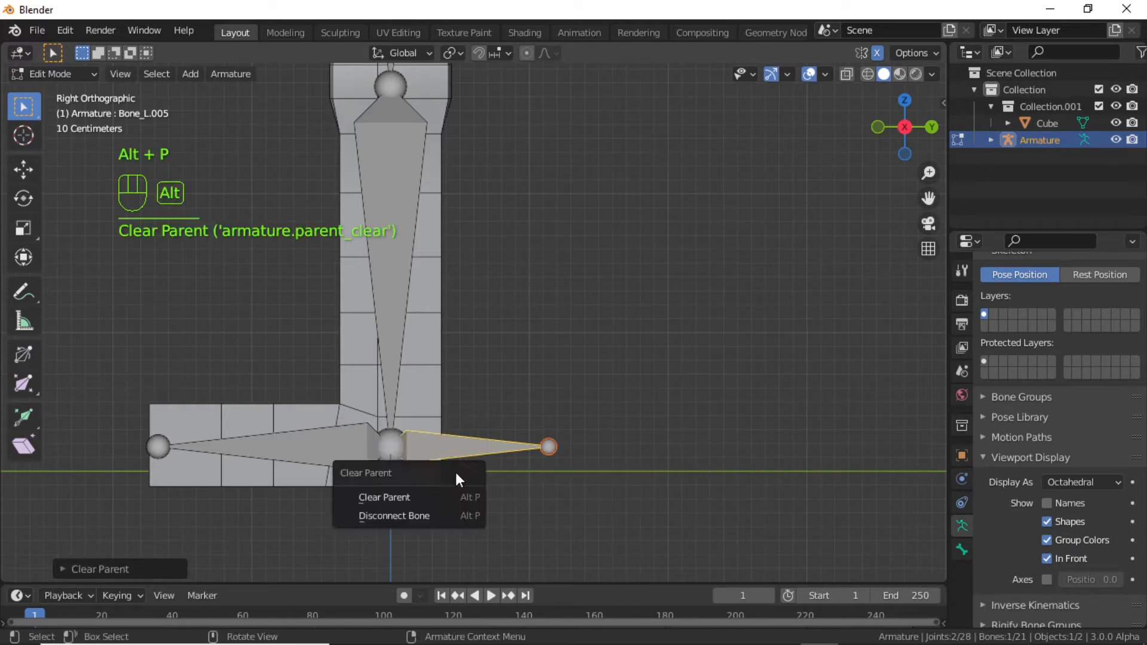
click(403, 521)
Step: Try moving the unparented bone behind the ankle freely to test that it is separate from the leg
mouse_move(428, 508)
middle_down()
mouse_move(432, 482)
mouse_move(427, 515)
middle_up()
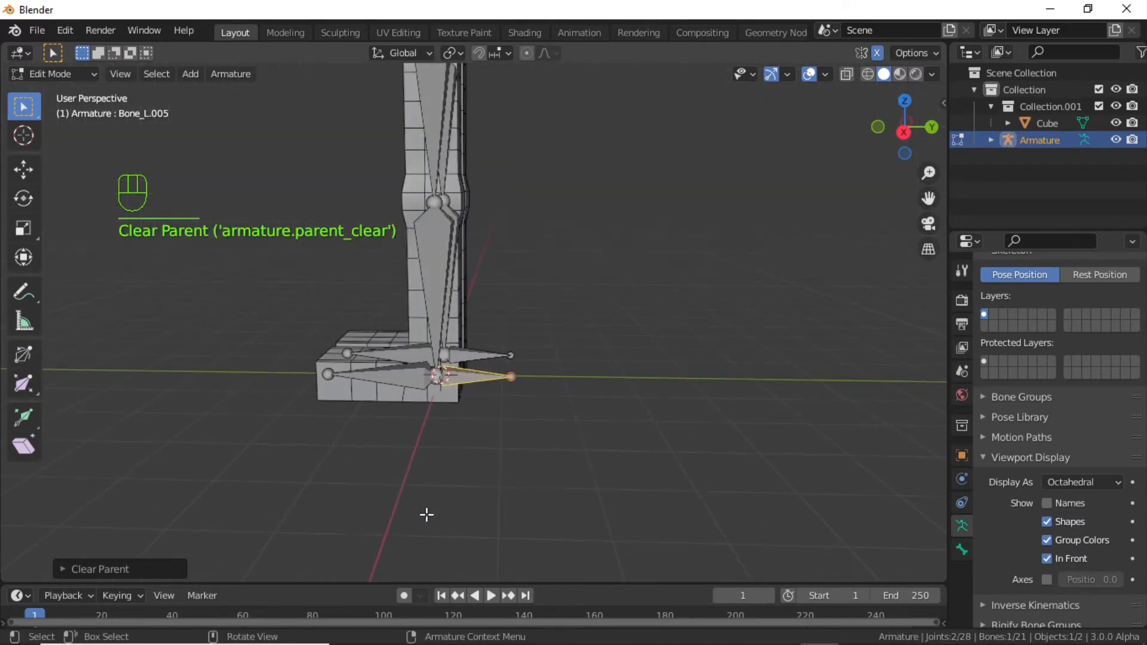
key(g)
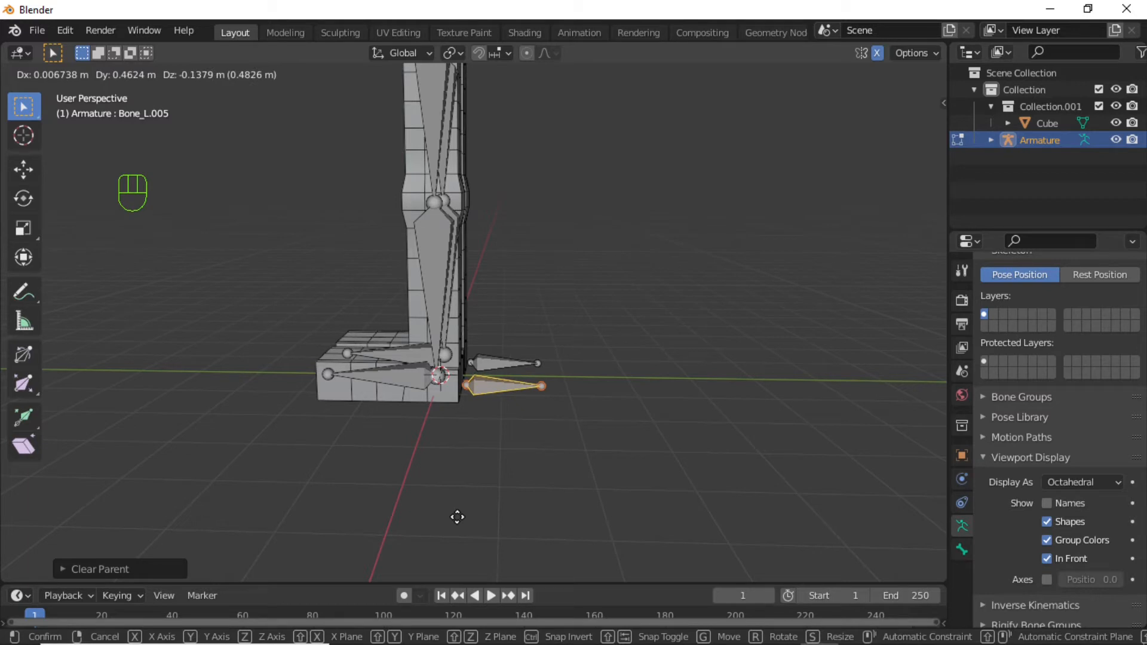
click(457, 516)
Step: In top view, move the forearm bone's tip inward along X to the wrist and extrude a hand bone along X to the hand's end
key(KP_1)
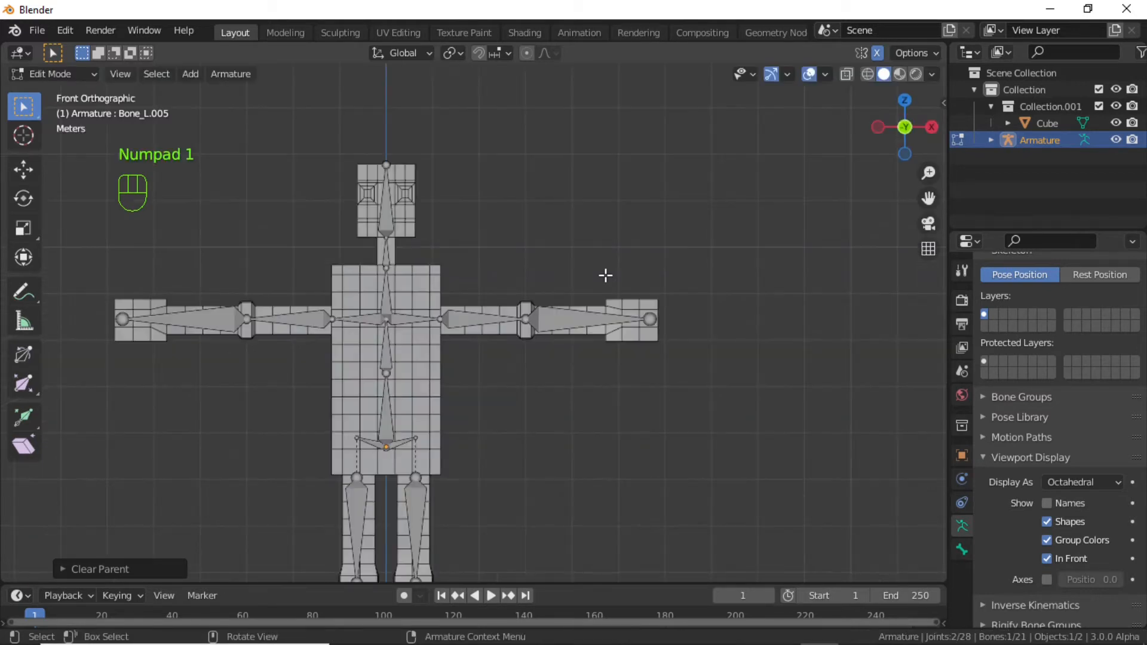
key(KP_7)
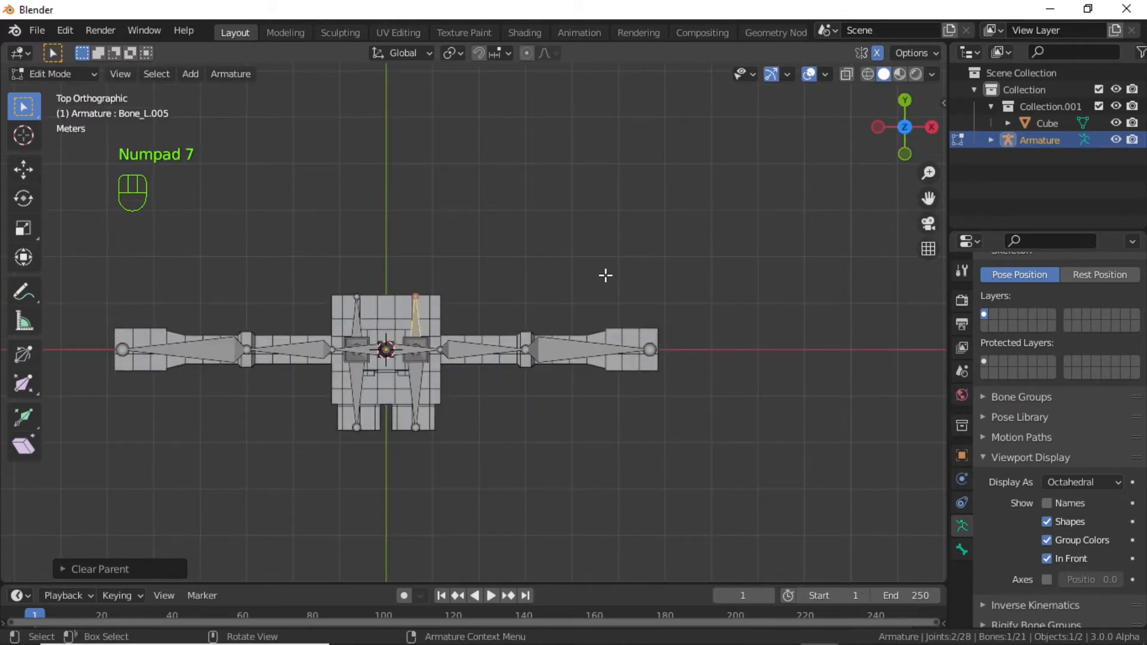
scroll(606, 275, up, 1)
shift+middle_drag(691, 303, 563, 297)
scroll(586, 299, up, 4)
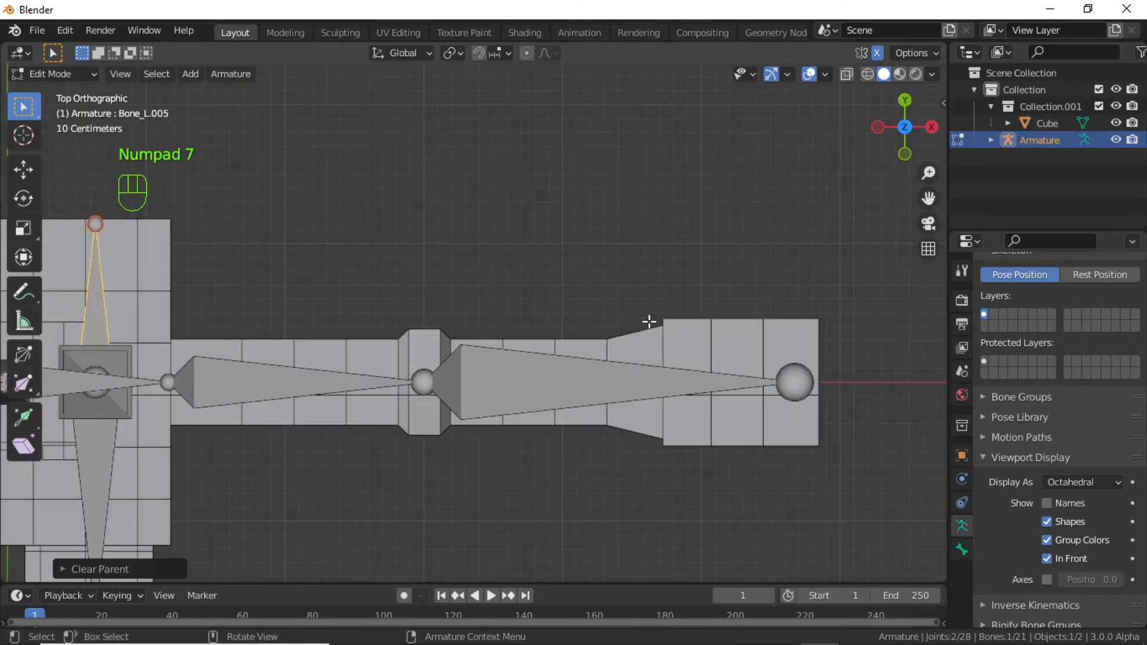
click(794, 383)
scroll(799, 377, down, 1)
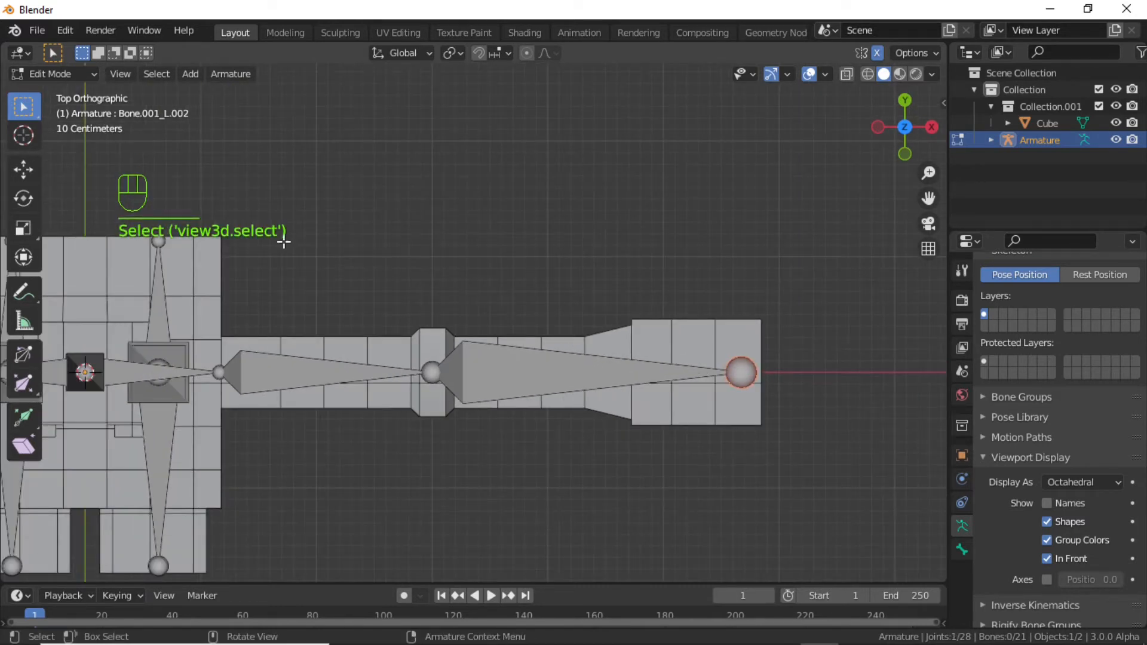
key(g)
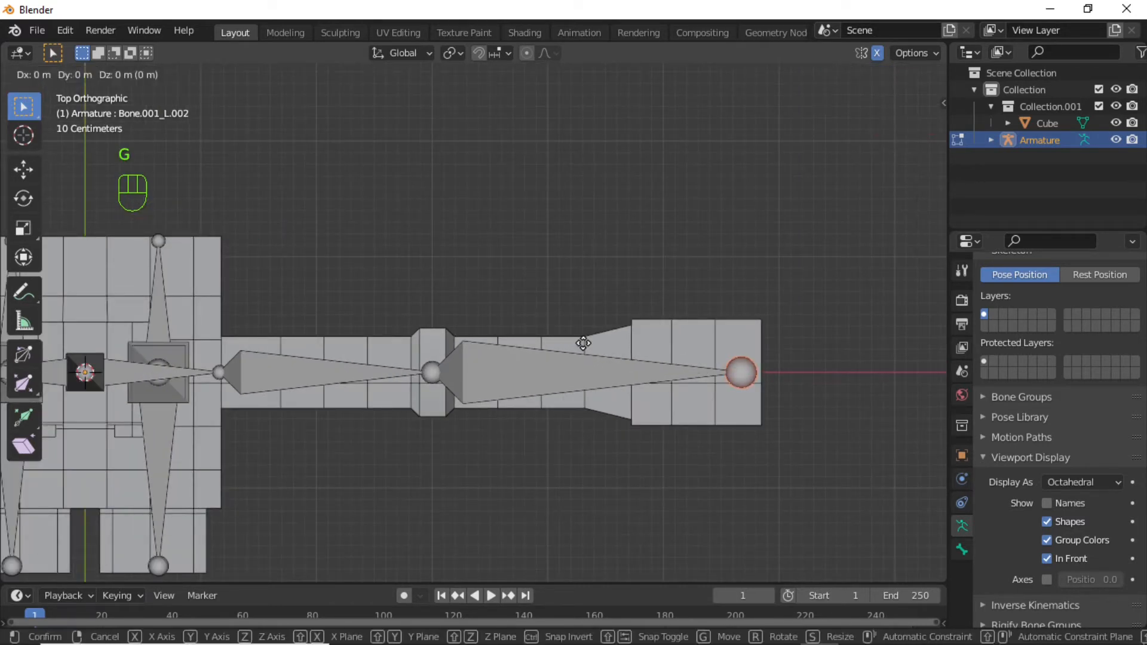
key(x)
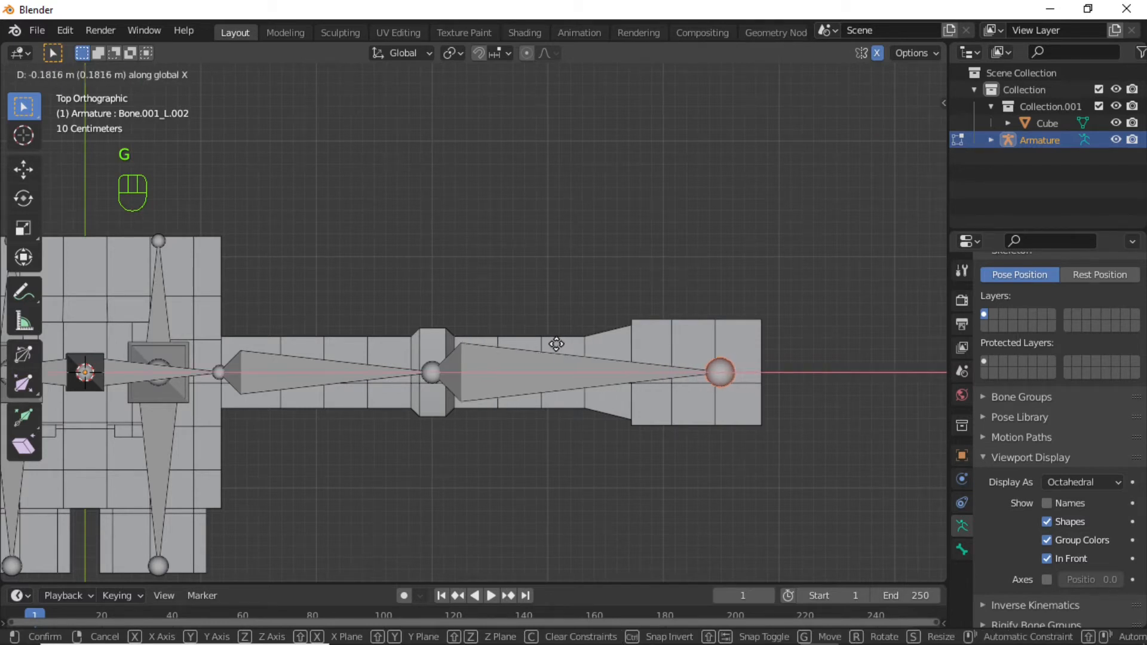
click(473, 344)
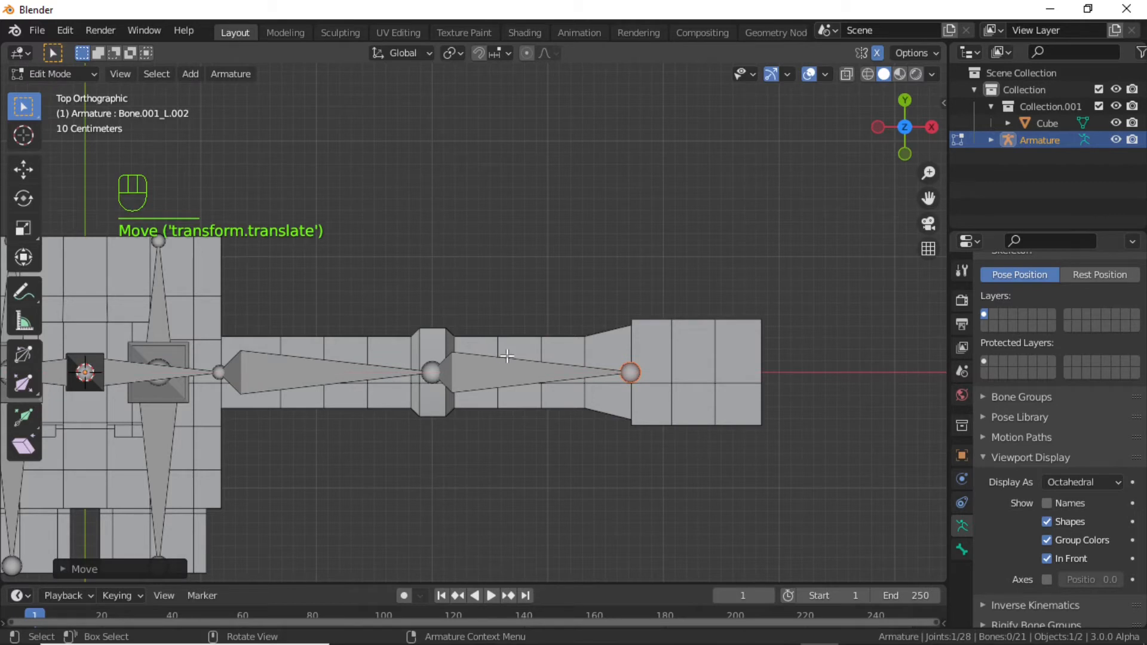
key(e)
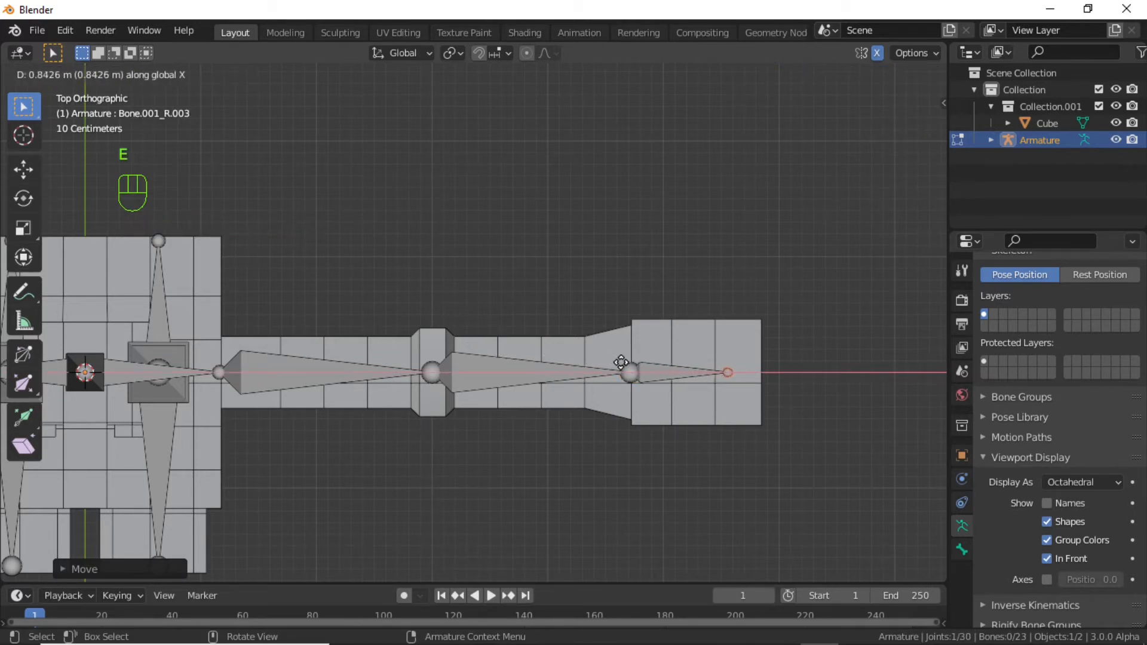
click(649, 366)
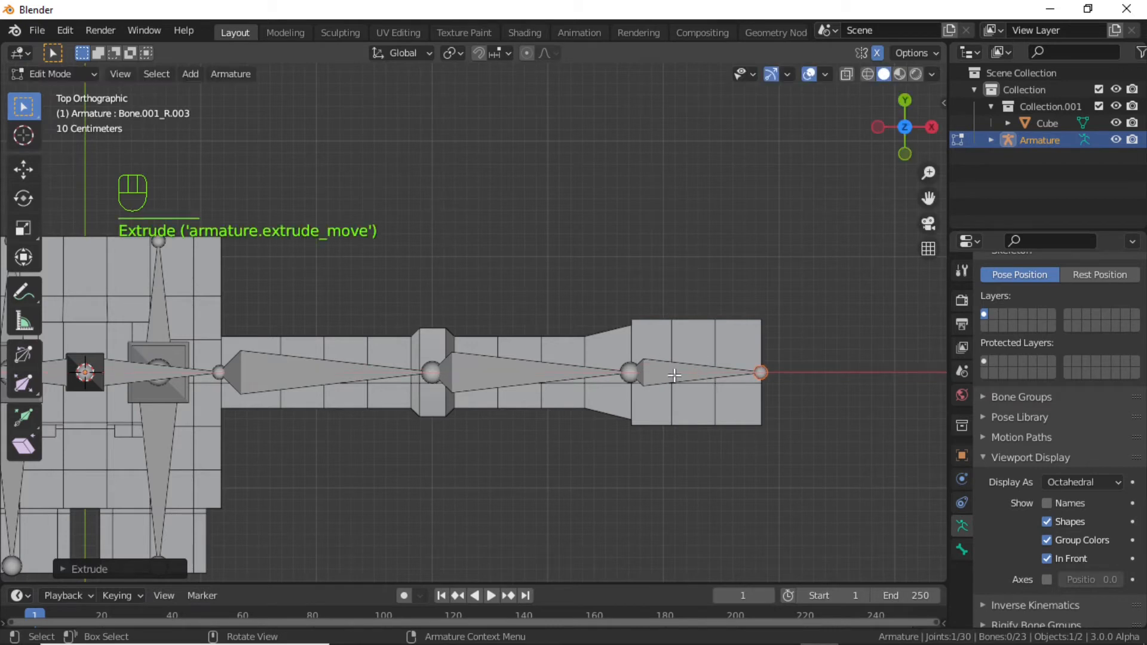
Step: Extrude a bone about 0.9 m backward along Y from the wrist joint
click(629, 391)
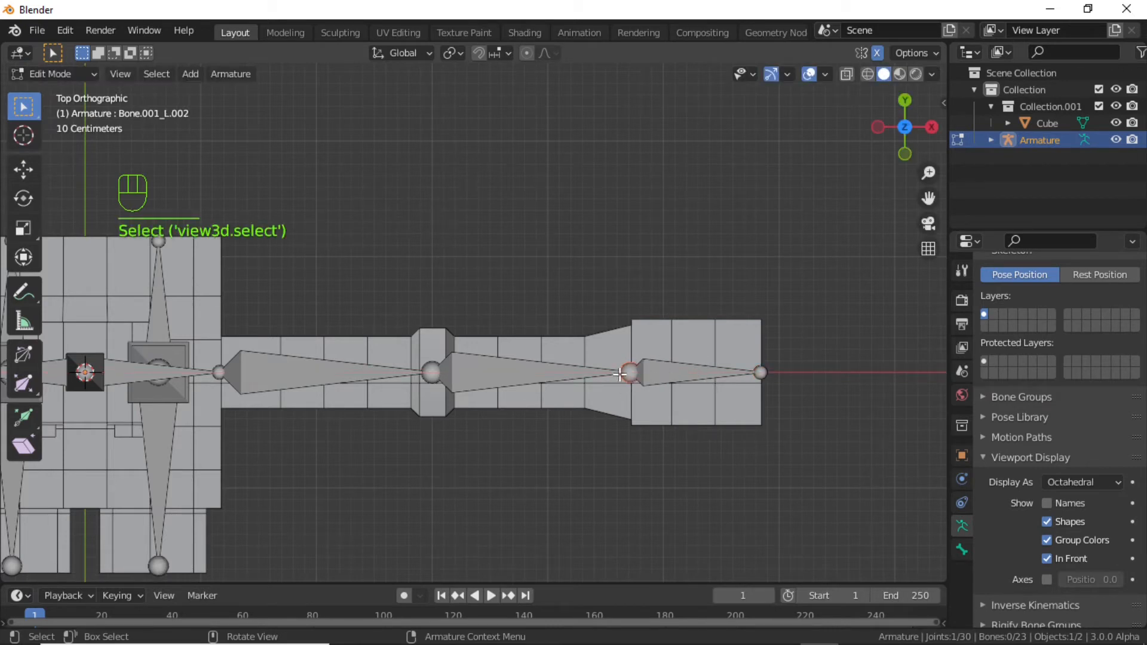
key(e)
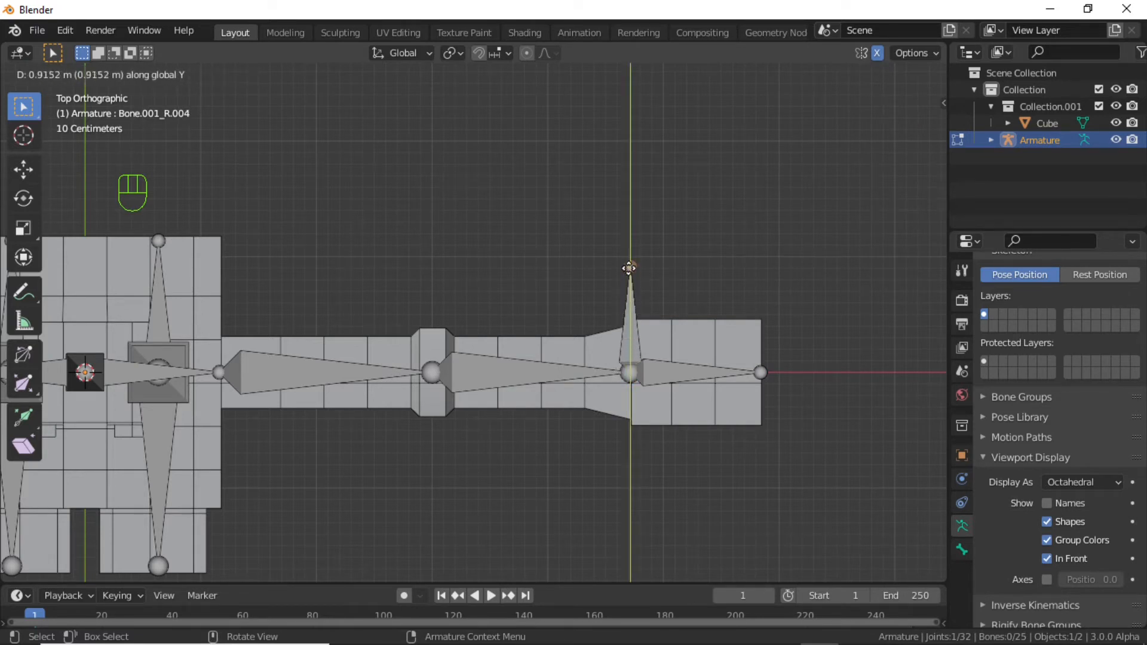
click(630, 266)
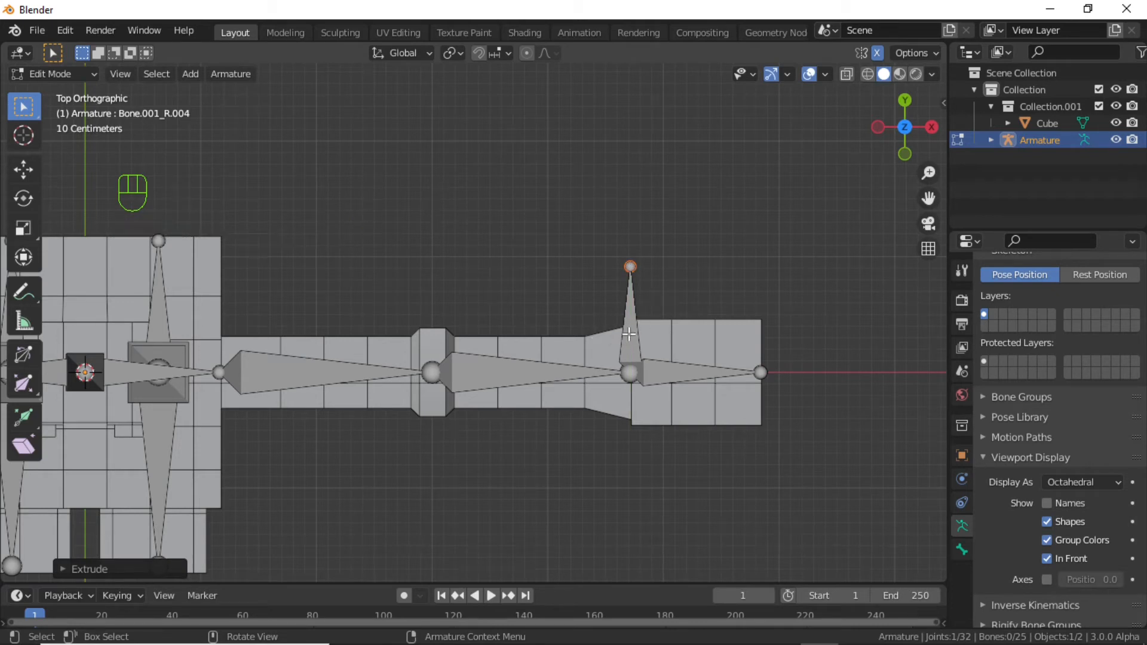
Step: Clear the parent of the bone extending behind the wrist, disconnect it, and test-move it without keeping the move
click(628, 329)
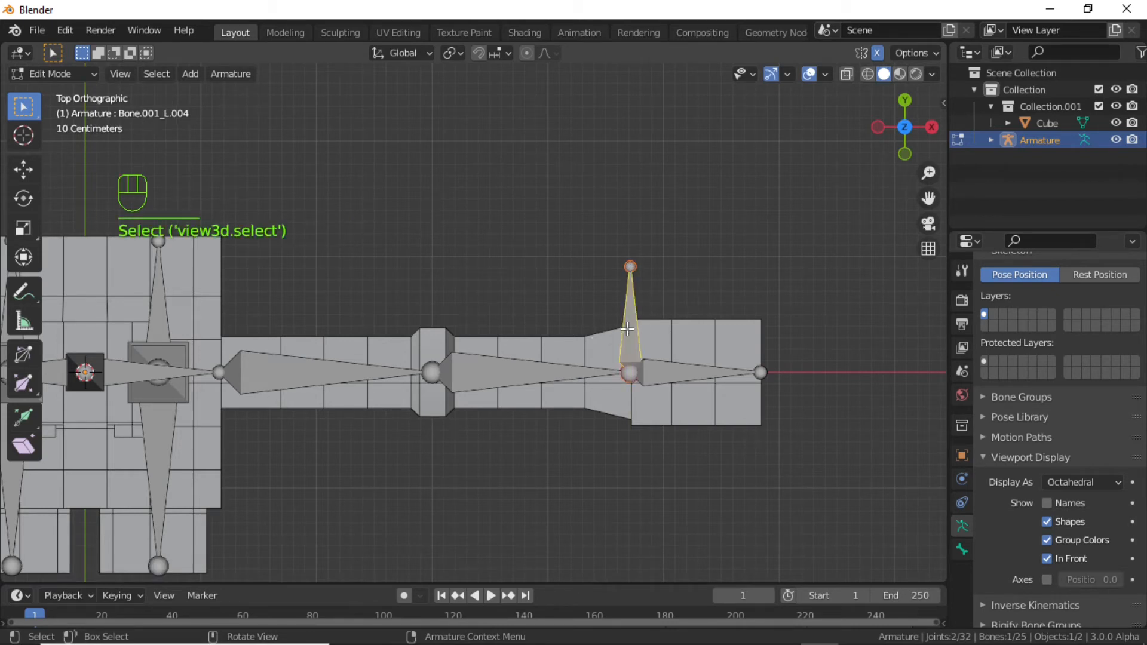
key(alt+p)
click(627, 329)
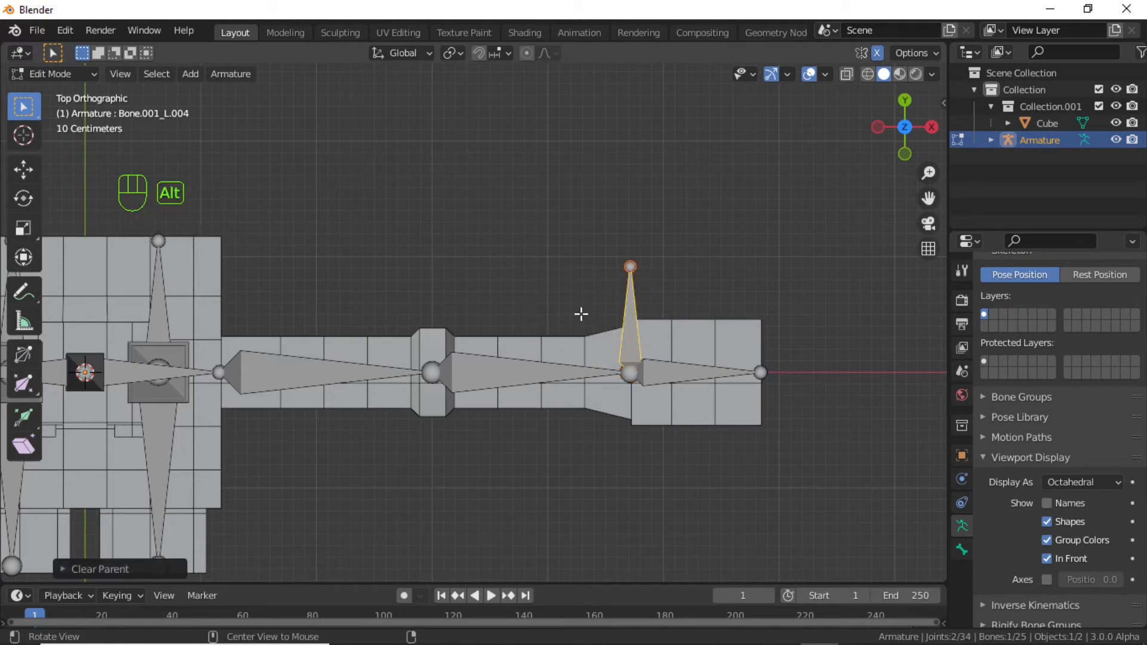
key(alt+p)
click(567, 356)
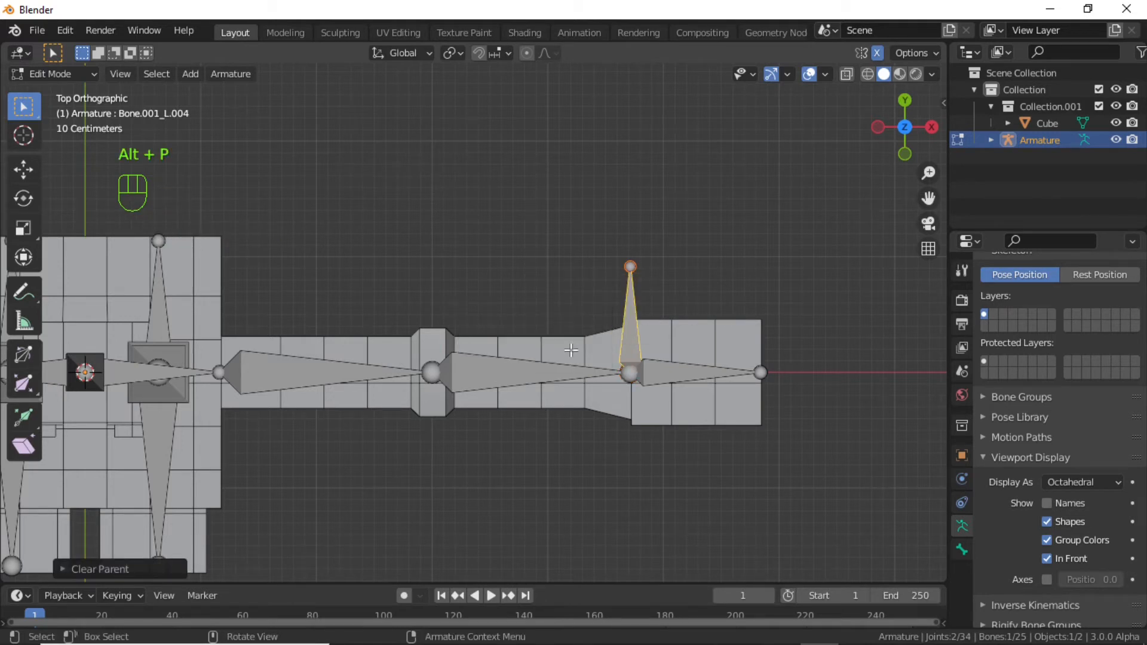
key(g)
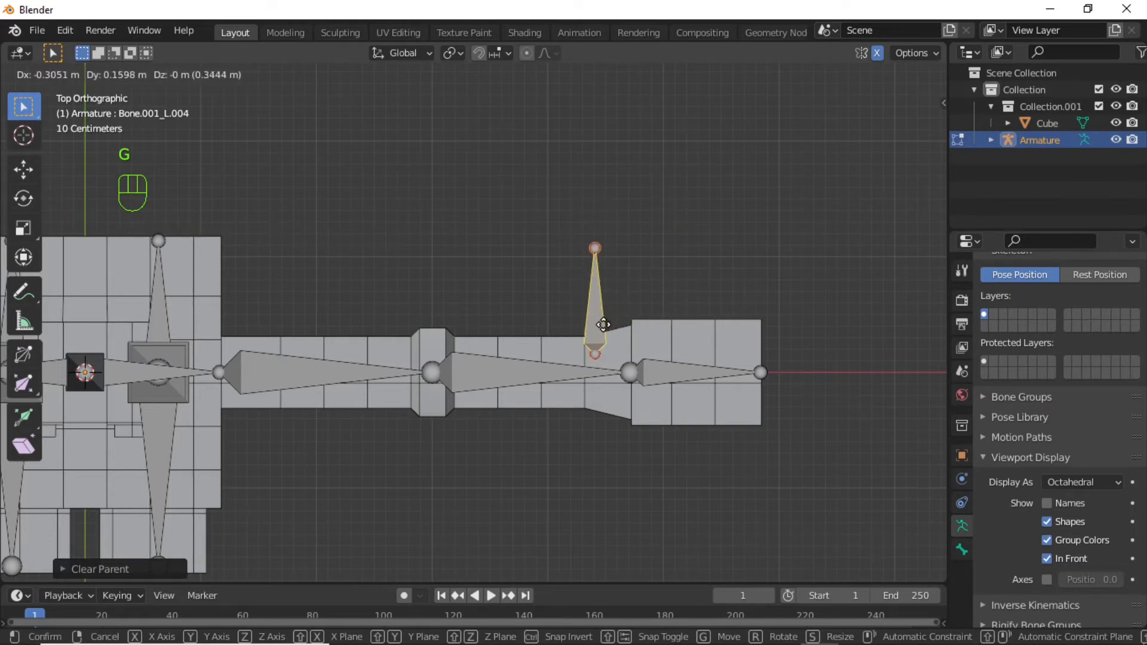
click(604, 299)
Step: Move the elbow joint about 0.115 m backward along Y so the arm bones bend slightly
scroll(603, 299, down, 2)
shift+middle_drag(483, 330, 604, 320)
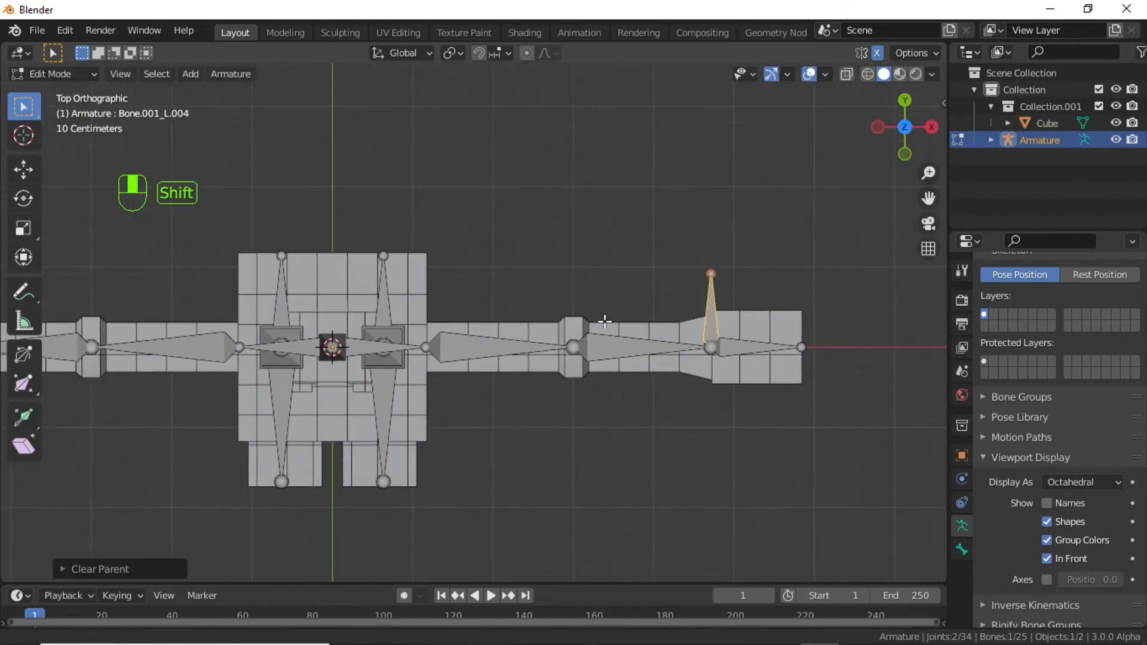
click(579, 349)
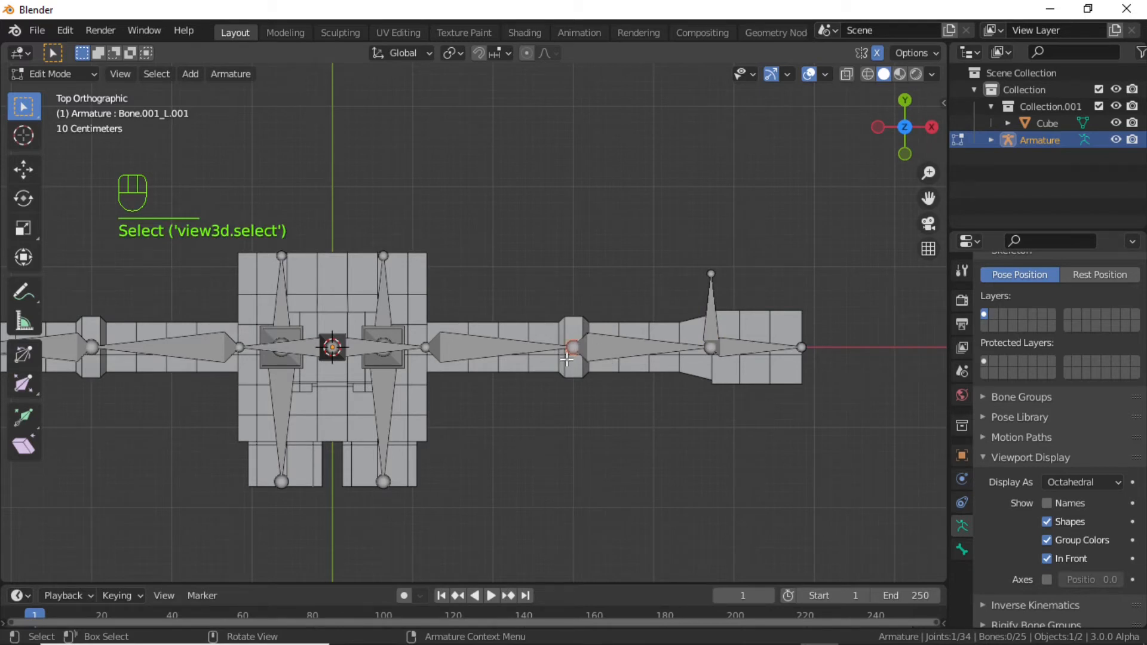
key(g)
key(y)
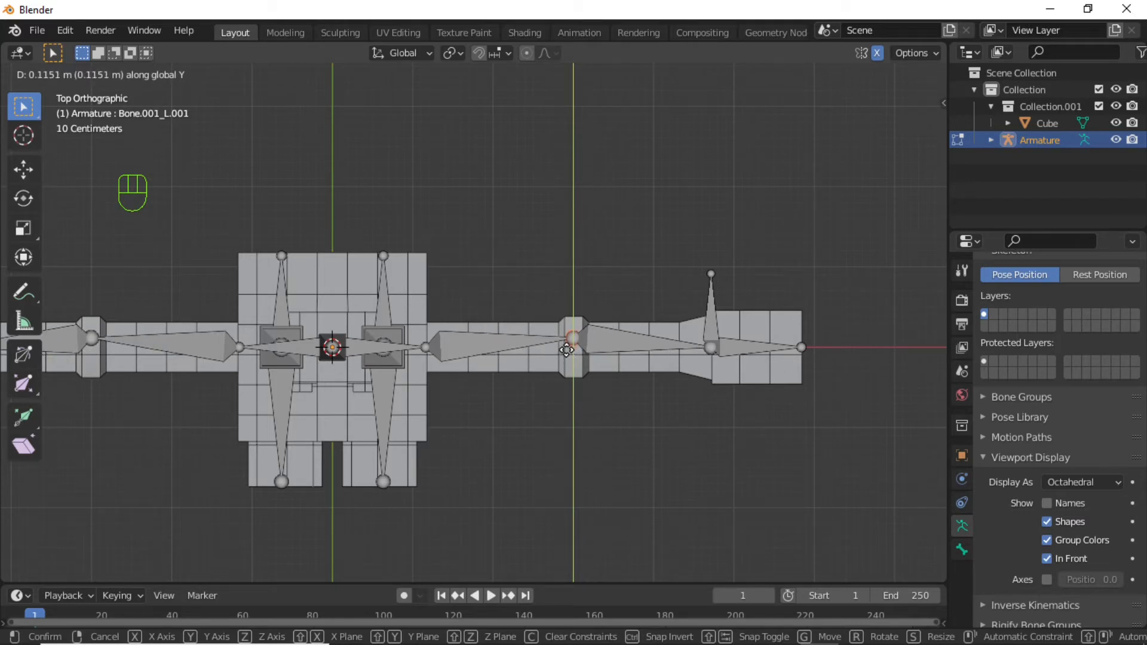
click(566, 350)
Step: In the right side view, move the knee joint about 0.097 m forward along Y so the leg bones bend slightly
middle_drag(517, 385, 600, 269)
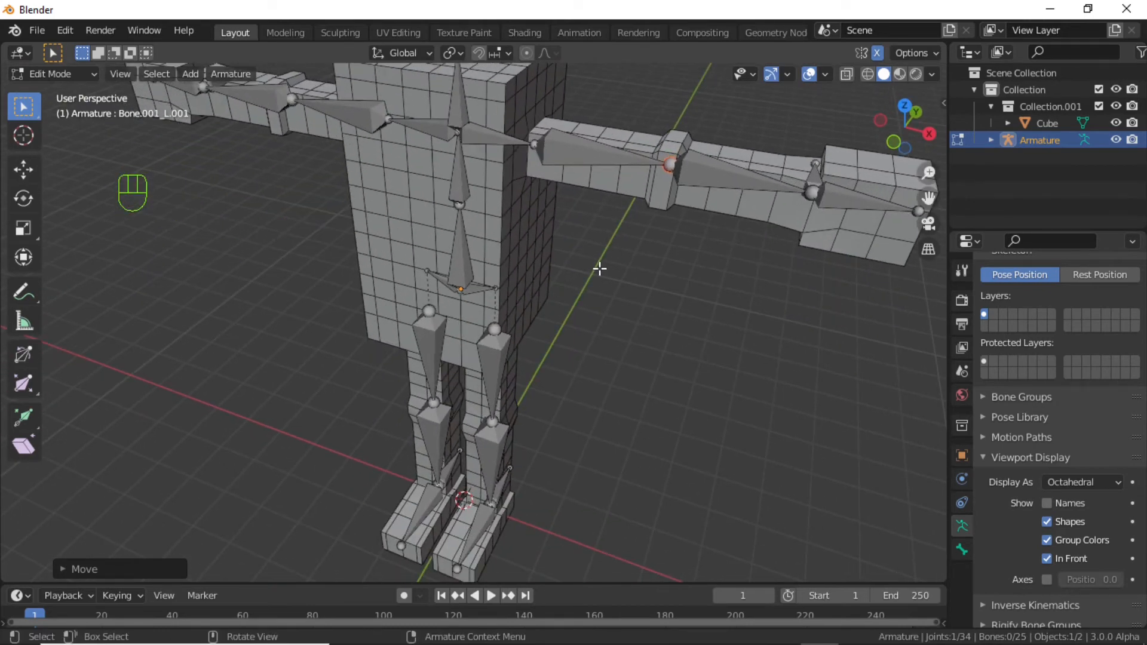
key(KP_3)
shift+middle_drag(629, 360, 544, 71)
scroll(507, 202, up, 1)
scroll(507, 201, up, 2)
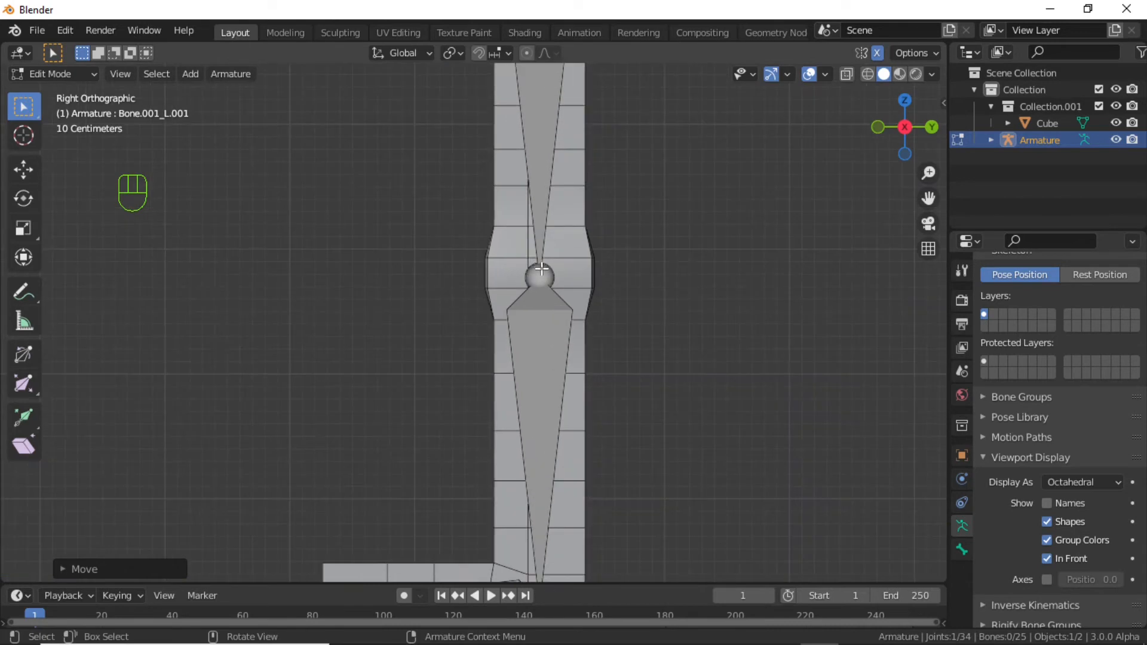
click(537, 279)
scroll(537, 279, down, 3)
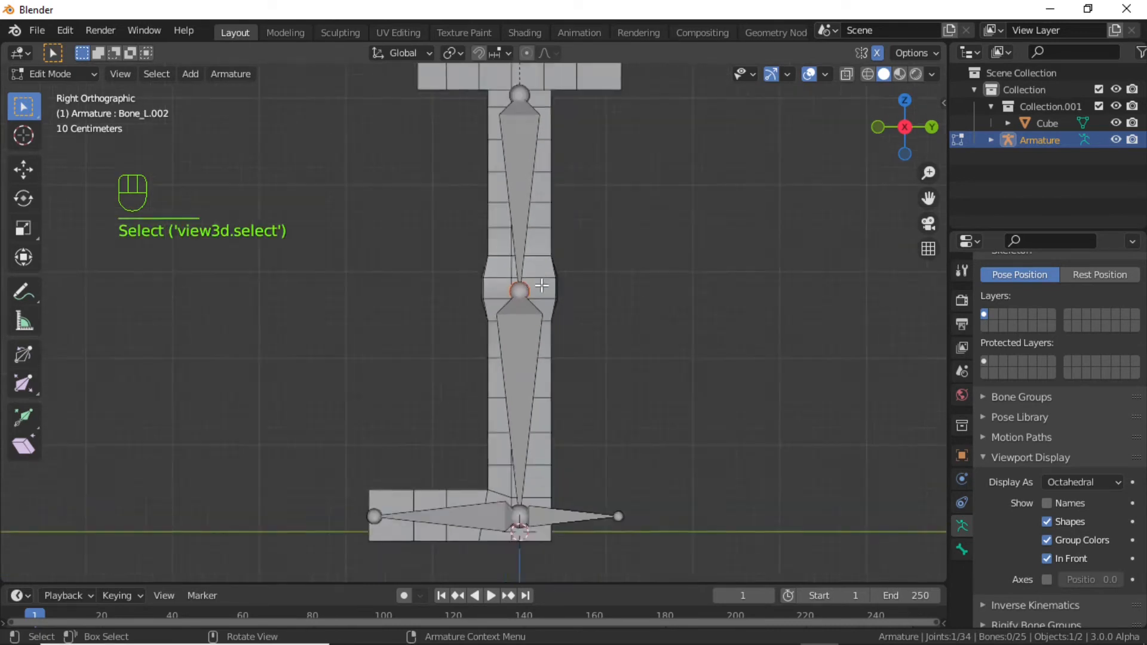
scroll(516, 329, up, 1)
key(g)
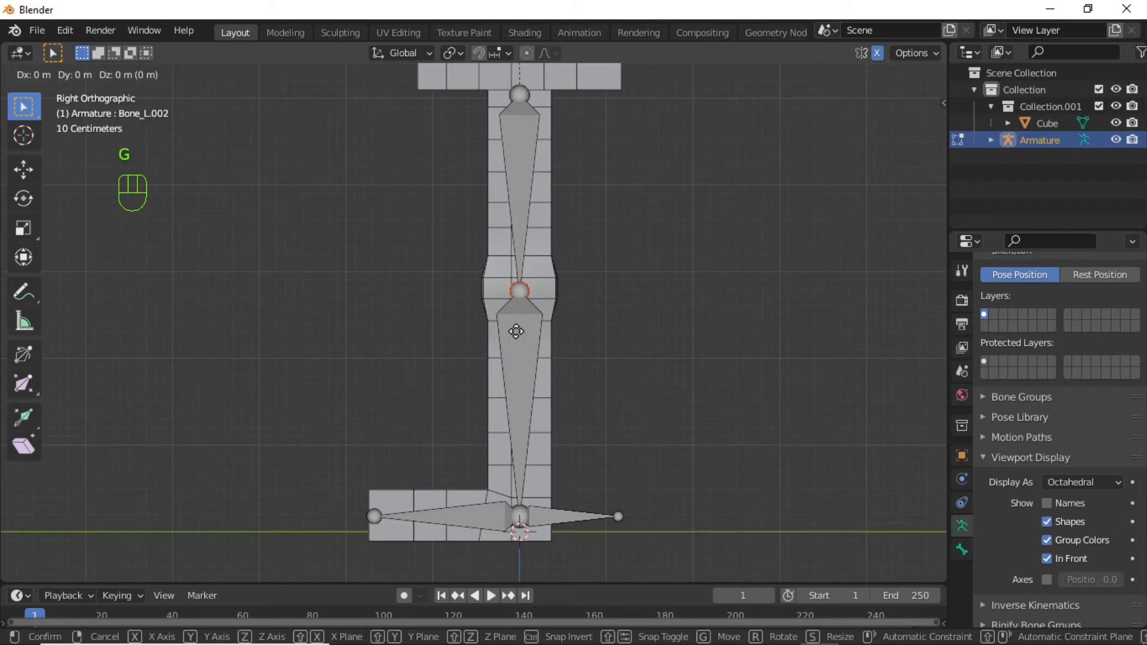
key(y)
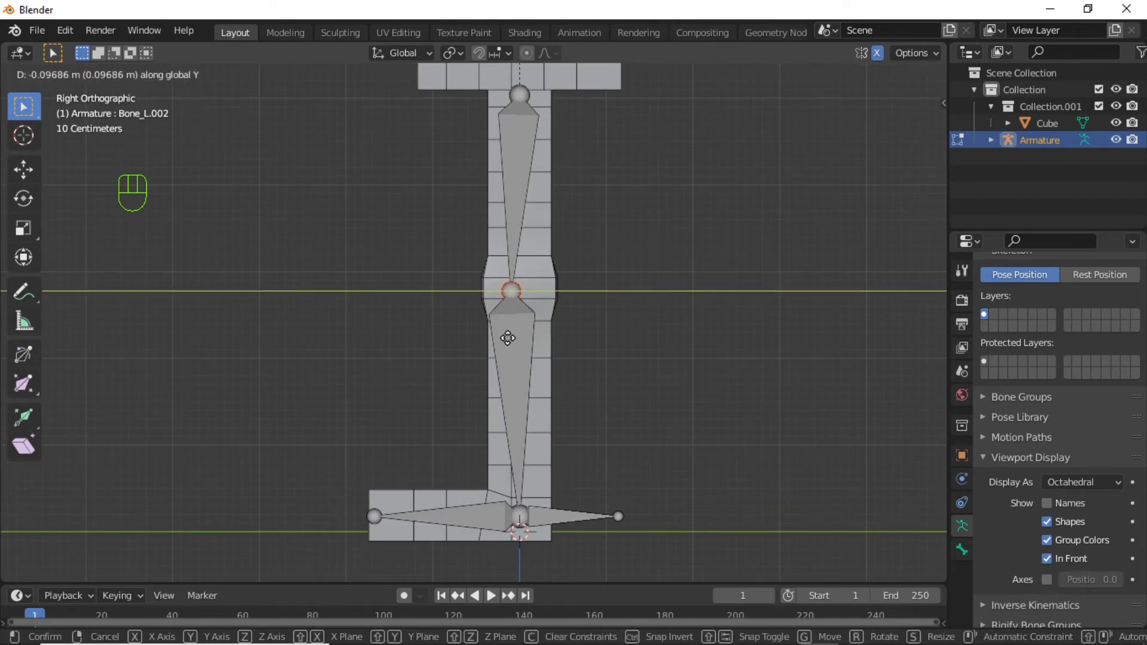
click(508, 339)
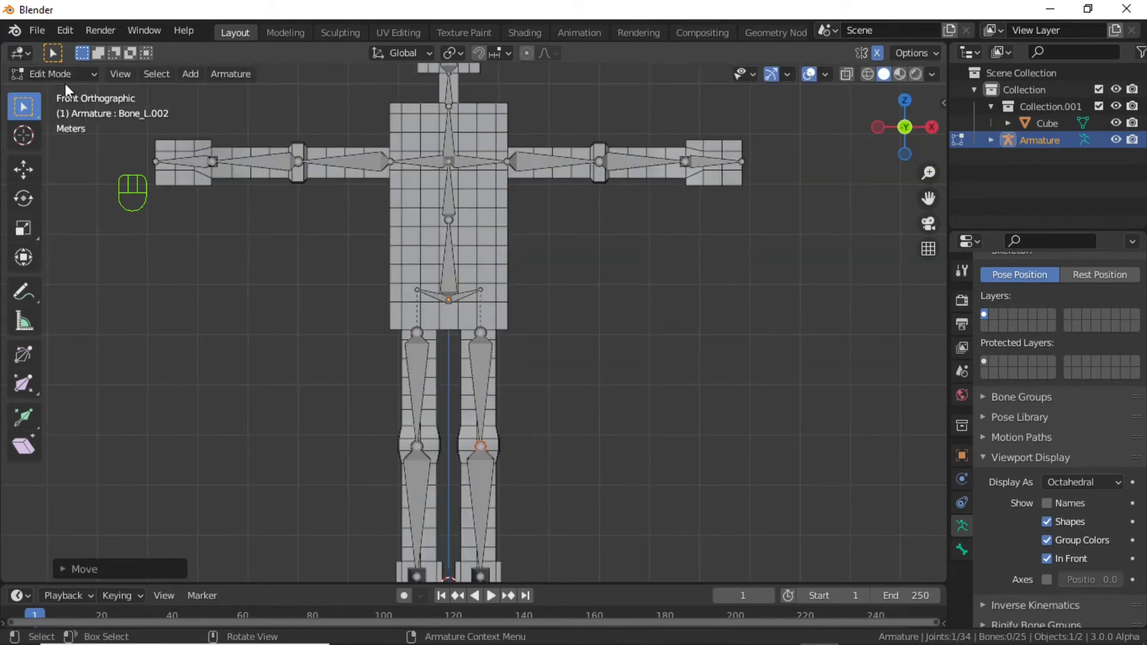
Step: Switch the armature to Pose Mode and add an IK constraint to the left shin bone, targeting the left ankle control bone
click(67, 77)
click(62, 123)
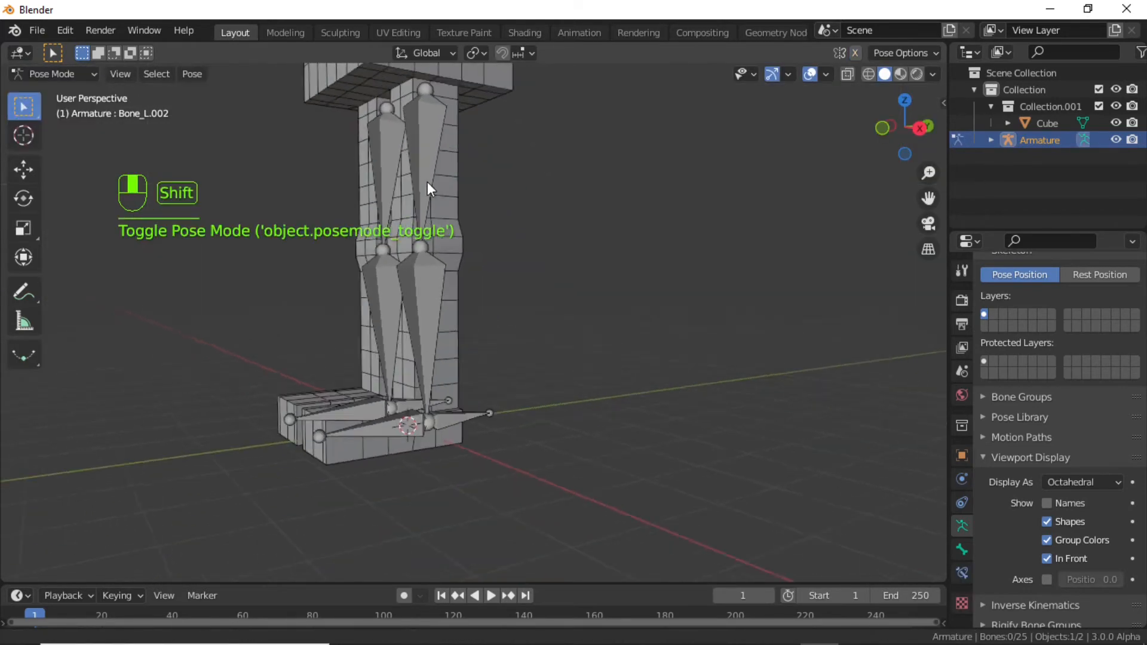
shift+middle_drag(428, 182, 491, 308)
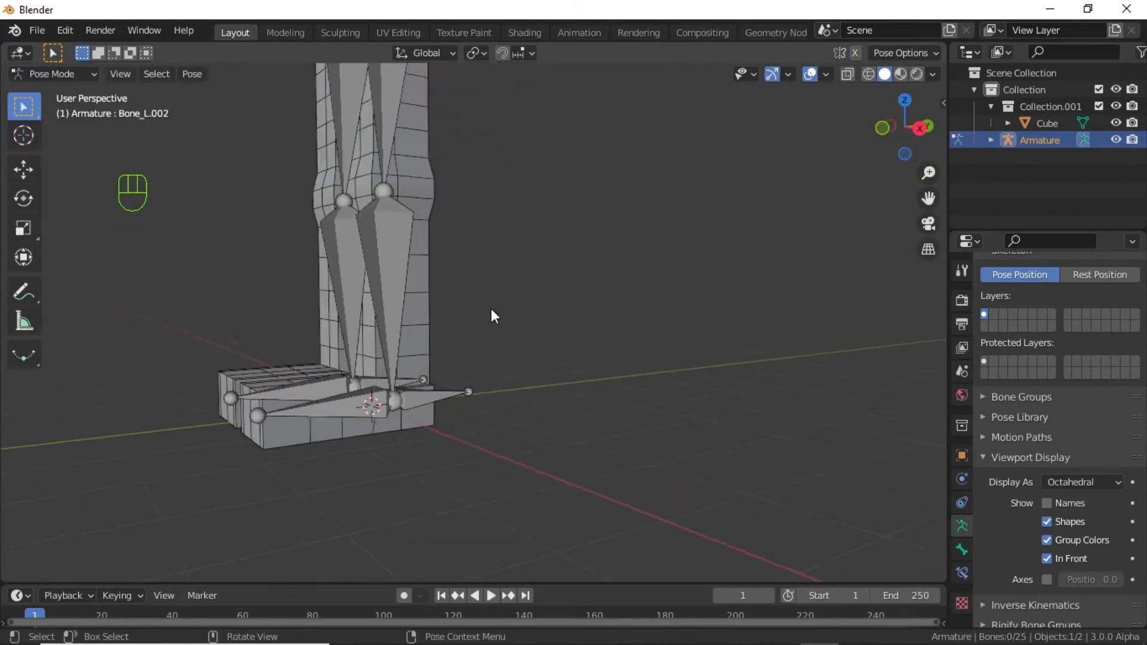
scroll(456, 358, up, 2)
click(456, 433)
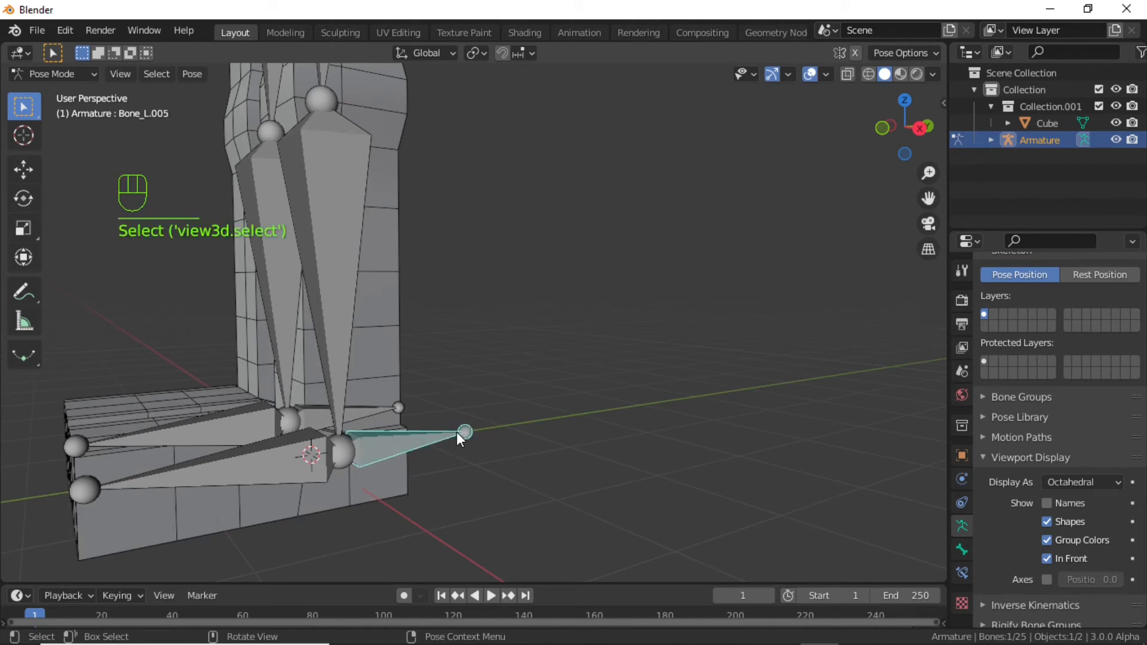
scroll(454, 433, down, 3)
shift+middle_drag(459, 404, 464, 453)
shift+click(425, 407)
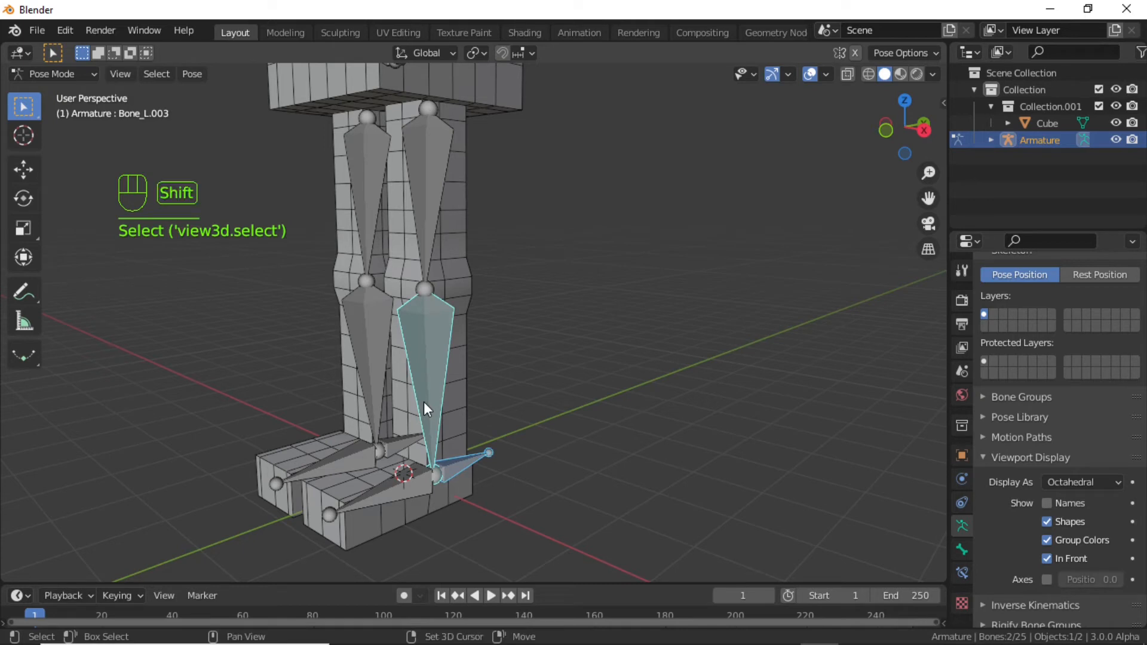
key(shift+i)
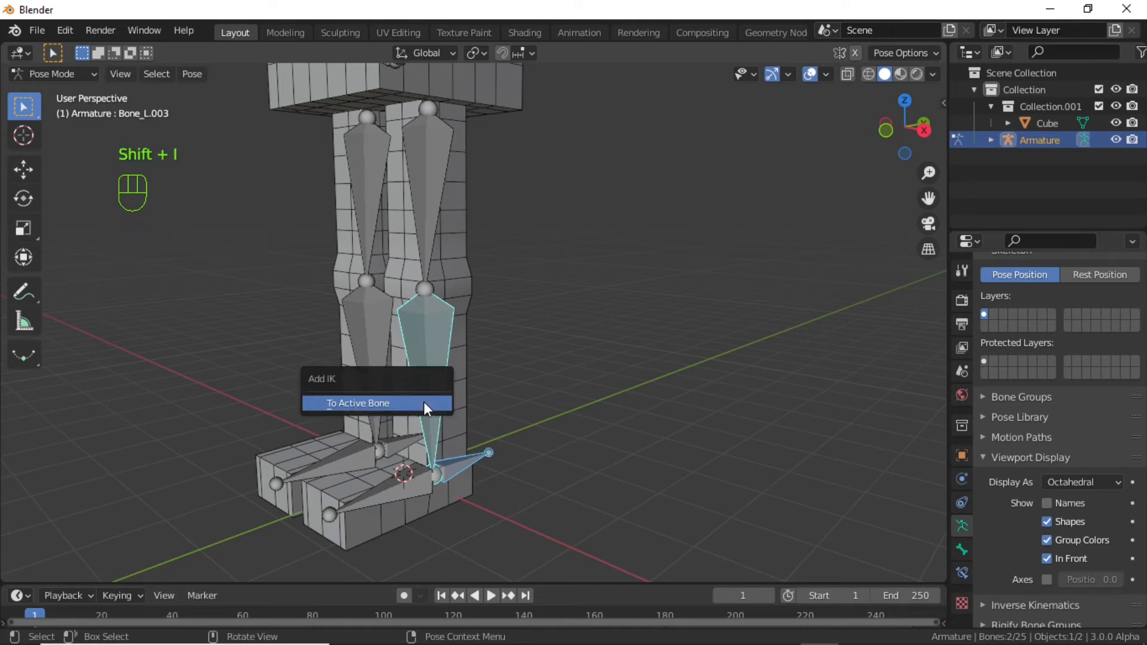
click(392, 404)
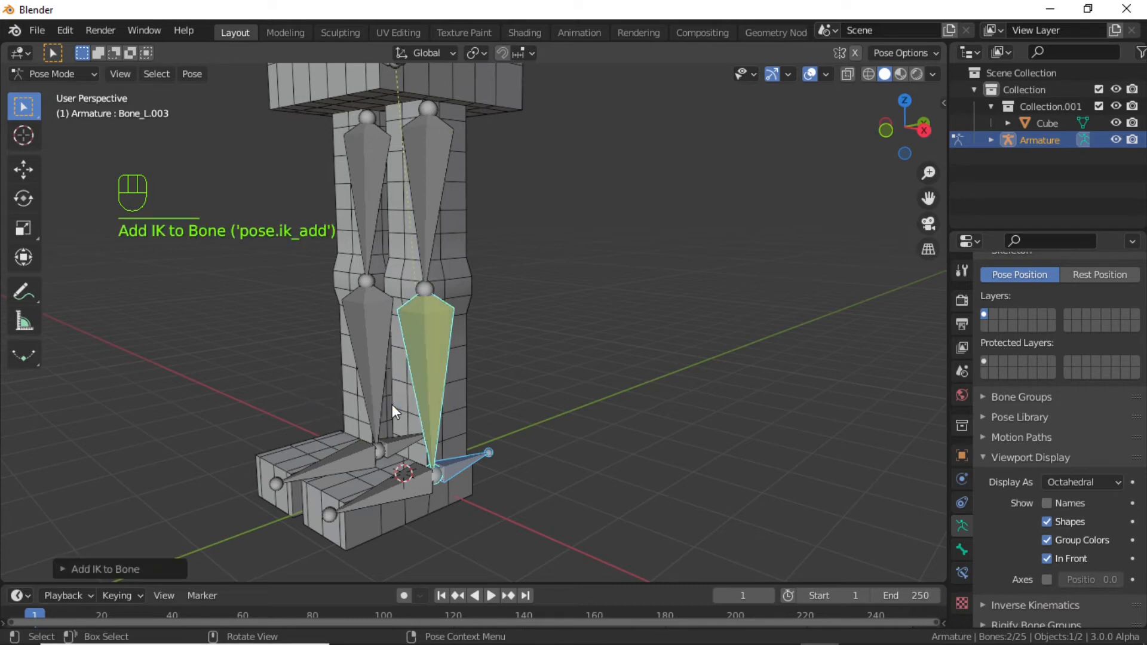
Step: Set the chain length of the left shin's IK constraint to 2
click(960, 574)
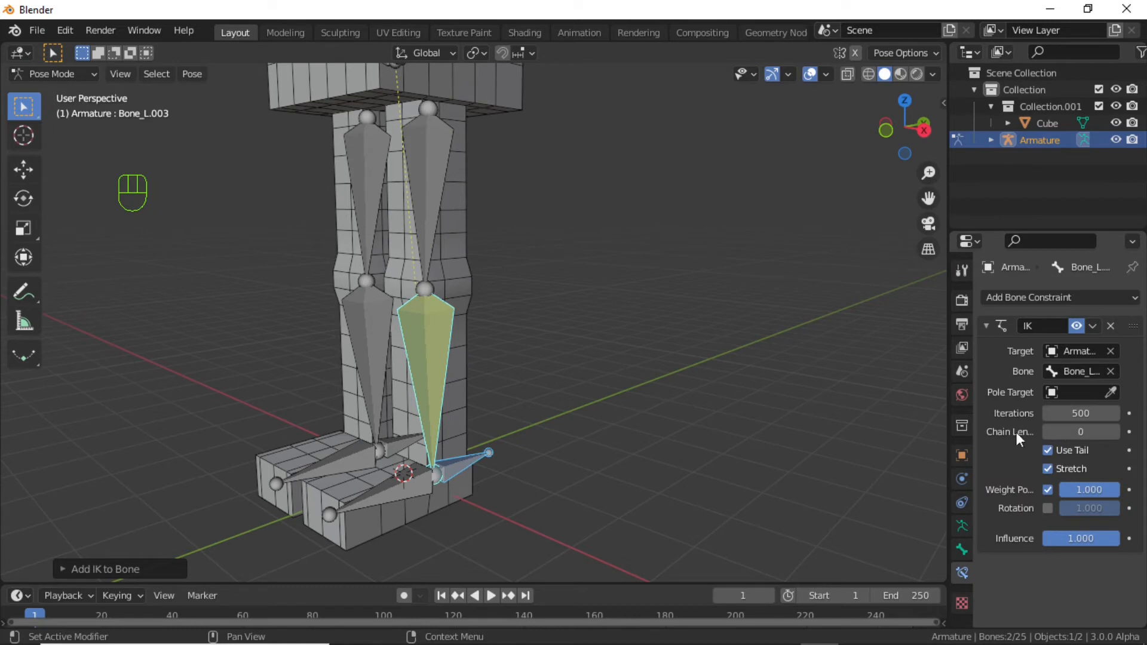
click(1115, 431)
click(1114, 431)
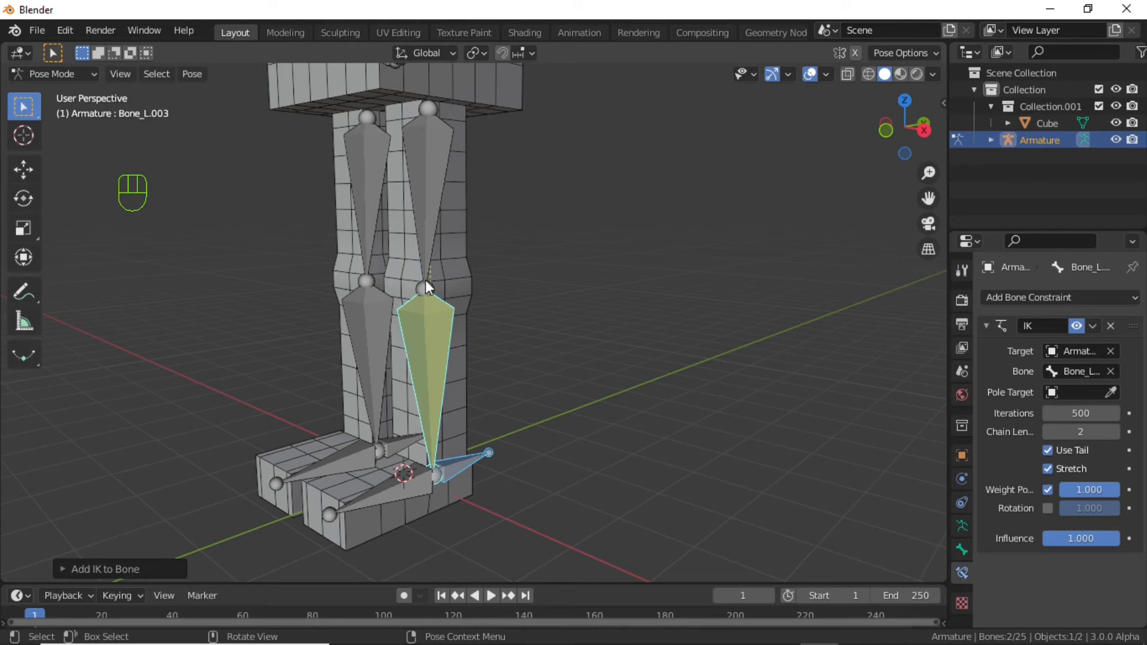
Step: Test-move the left ankle control bone upward along Z to check the leg bend, without keeping the move
click(470, 460)
scroll(471, 460, down, 1)
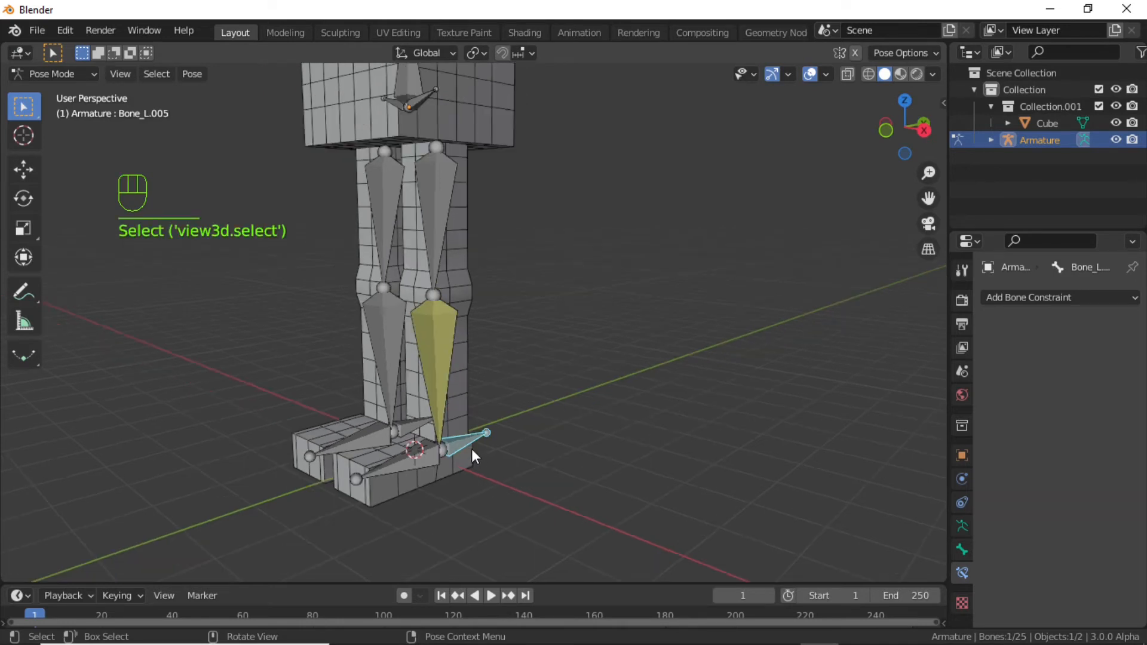
key(g)
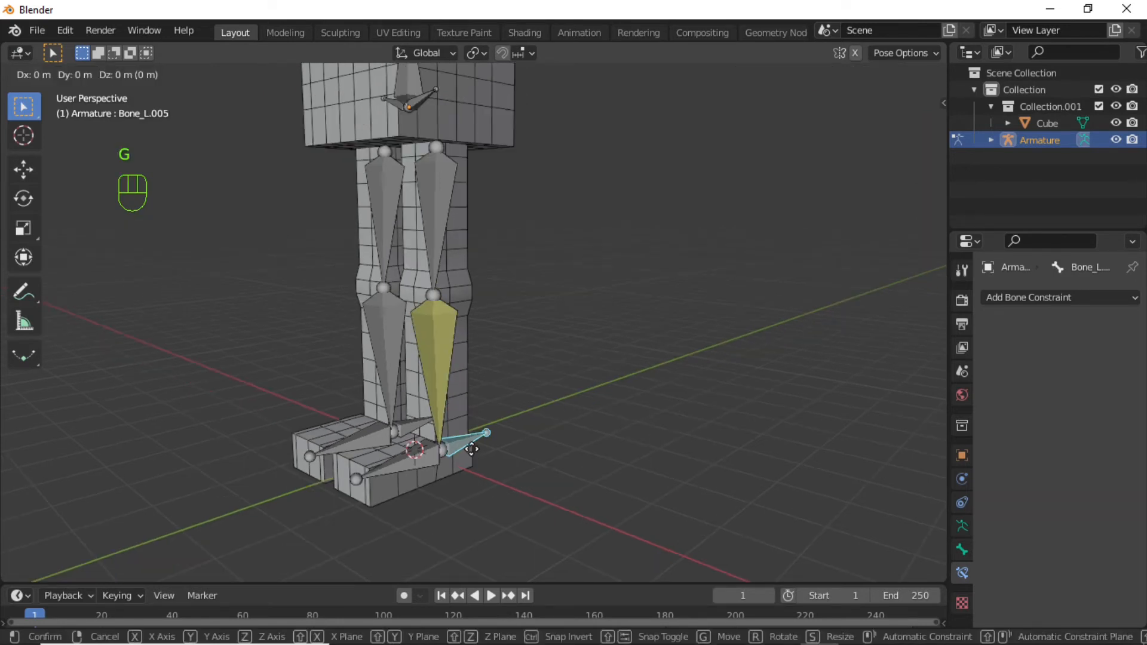
key(z)
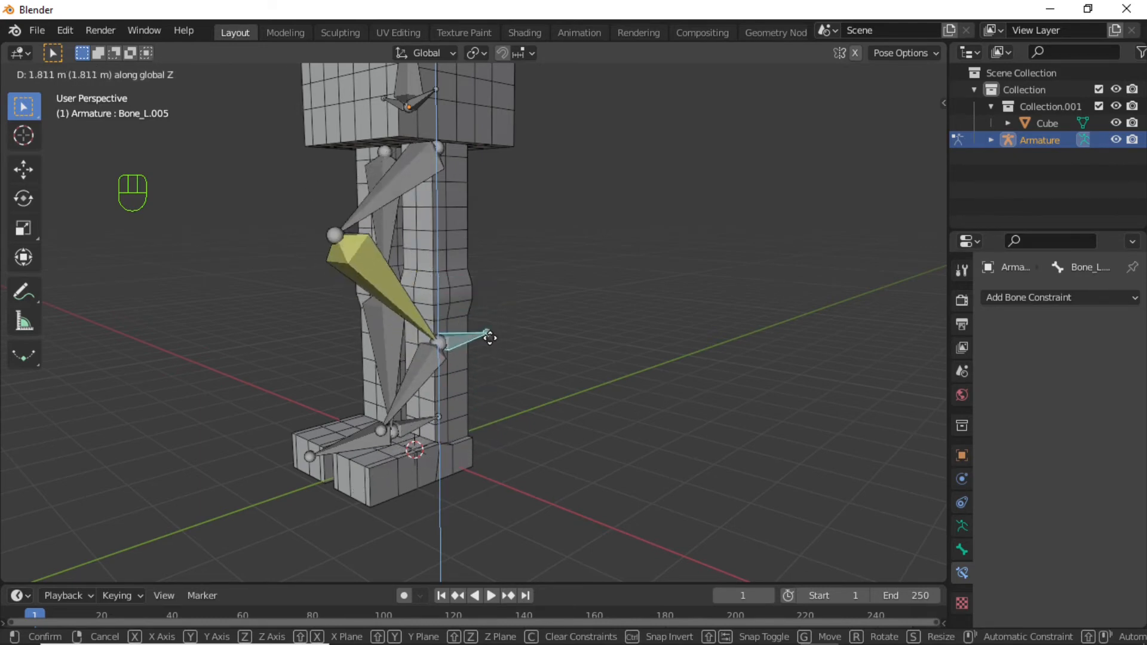
right_click(490, 338)
Step: Add an IK constraint to the right shin bone targeting the right ankle control bone, with a chain length of 2
middle_drag(491, 336, 667, 434)
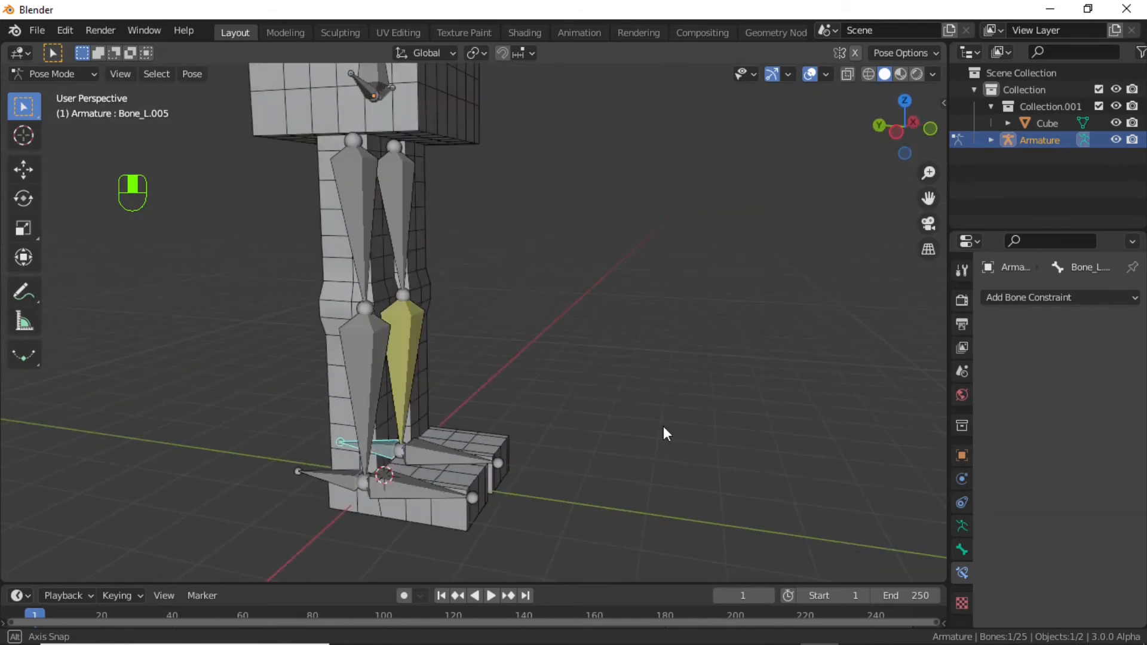
click(304, 475)
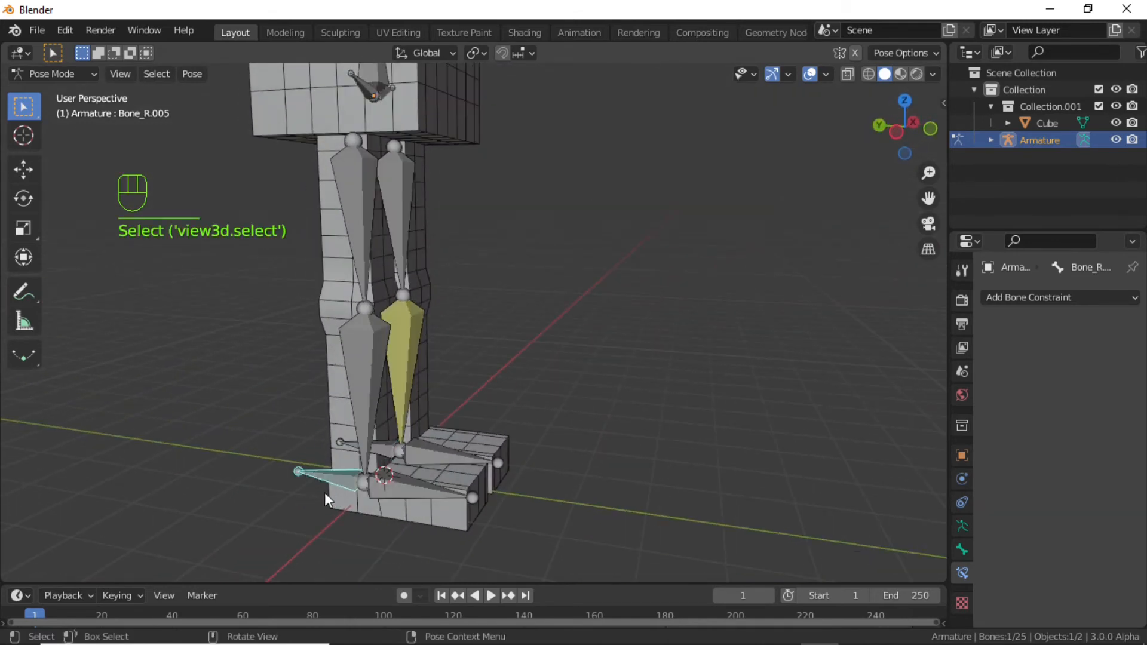
key(shift)
shift+click(360, 399)
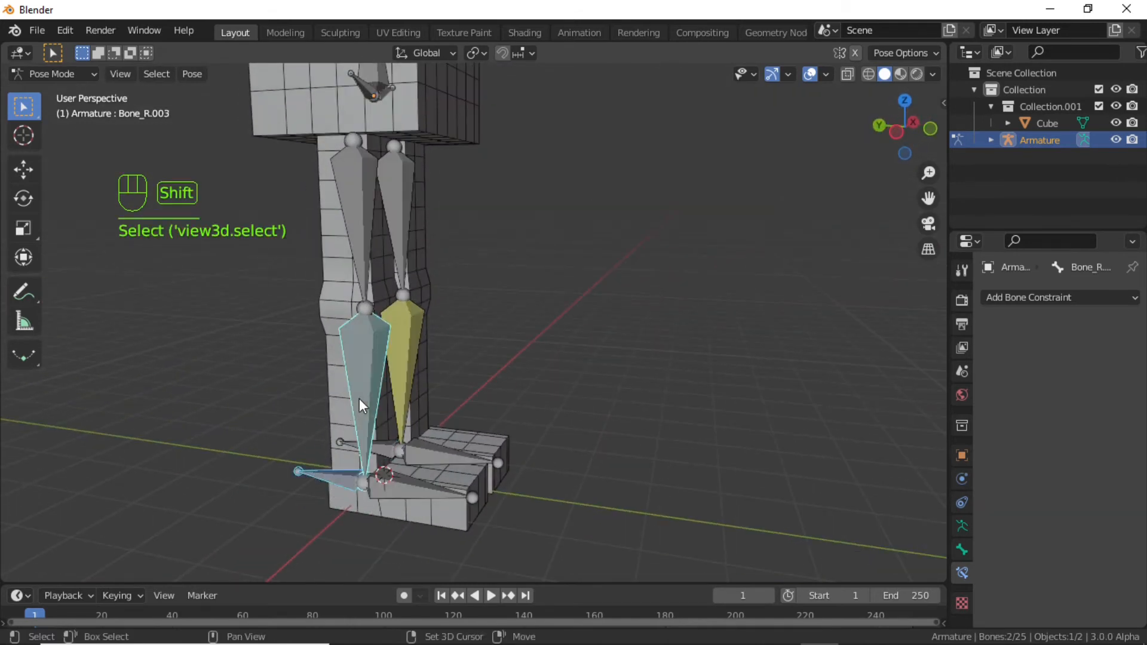
key(shift)
key(shift+i)
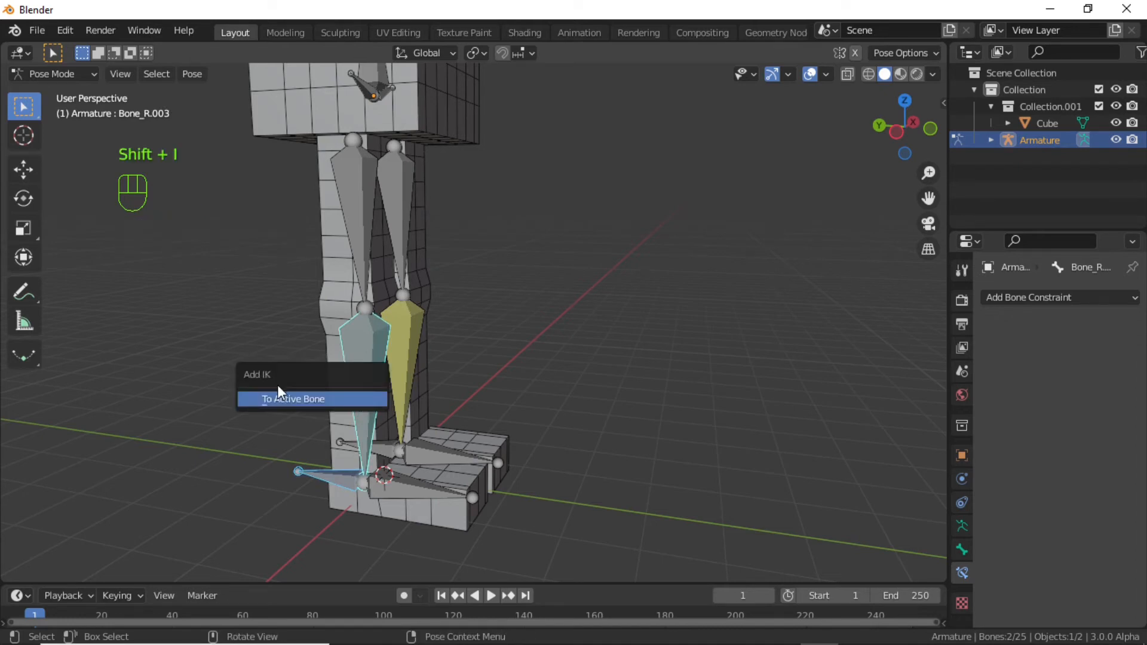
click(307, 401)
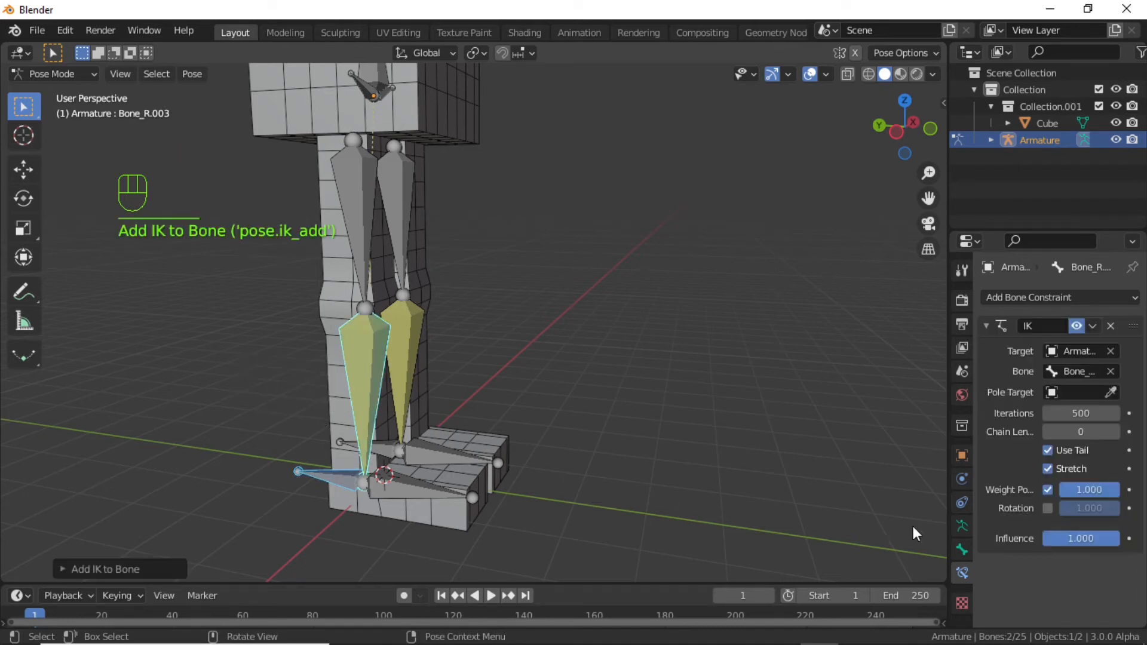
click(1116, 432)
click(1116, 432)
Step: Add an IK constraint to the right forearm bone, targeting the right wrist control bone
scroll(558, 384, down, 5)
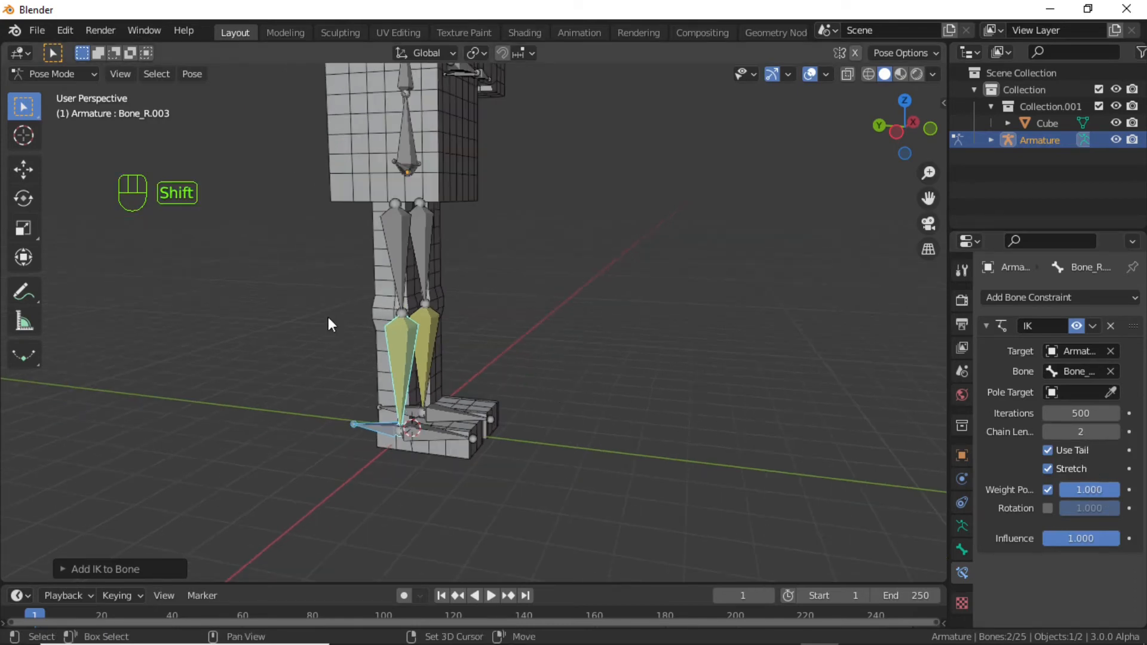
shift+middle_drag(328, 316, 604, 371)
click(601, 388)
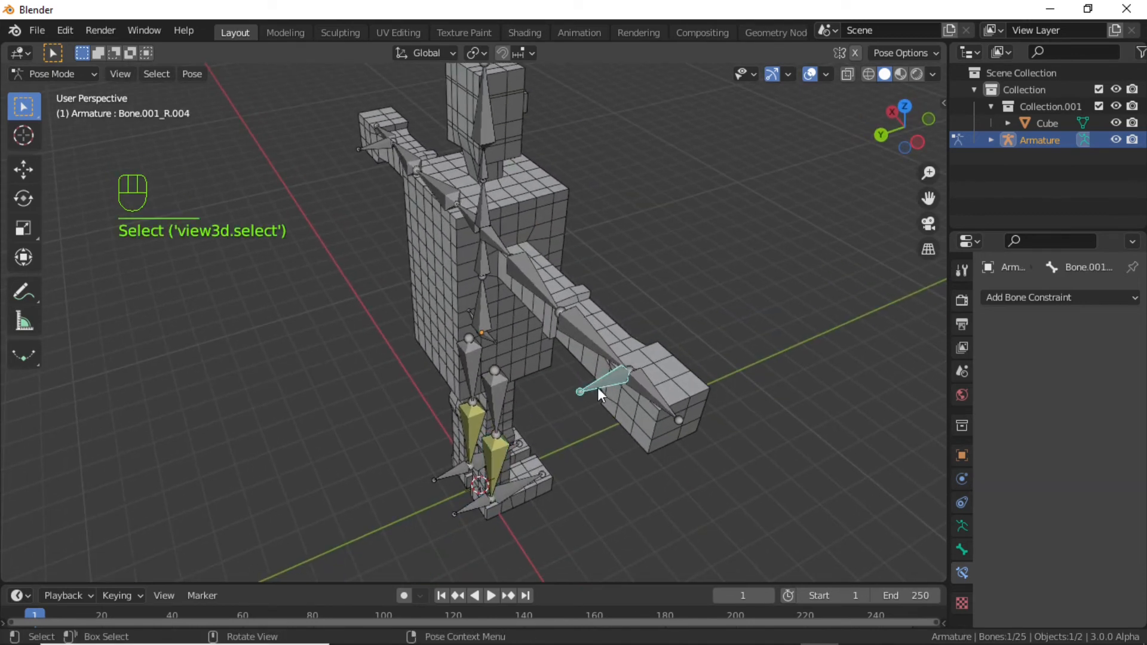
key(shift)
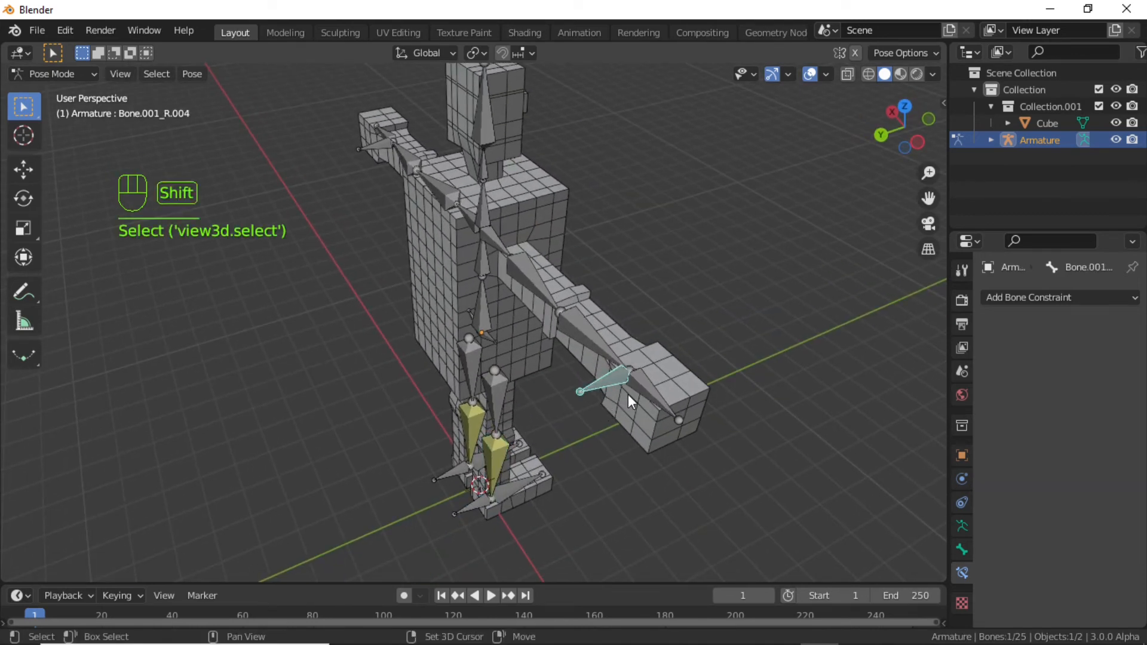
shift+click(583, 339)
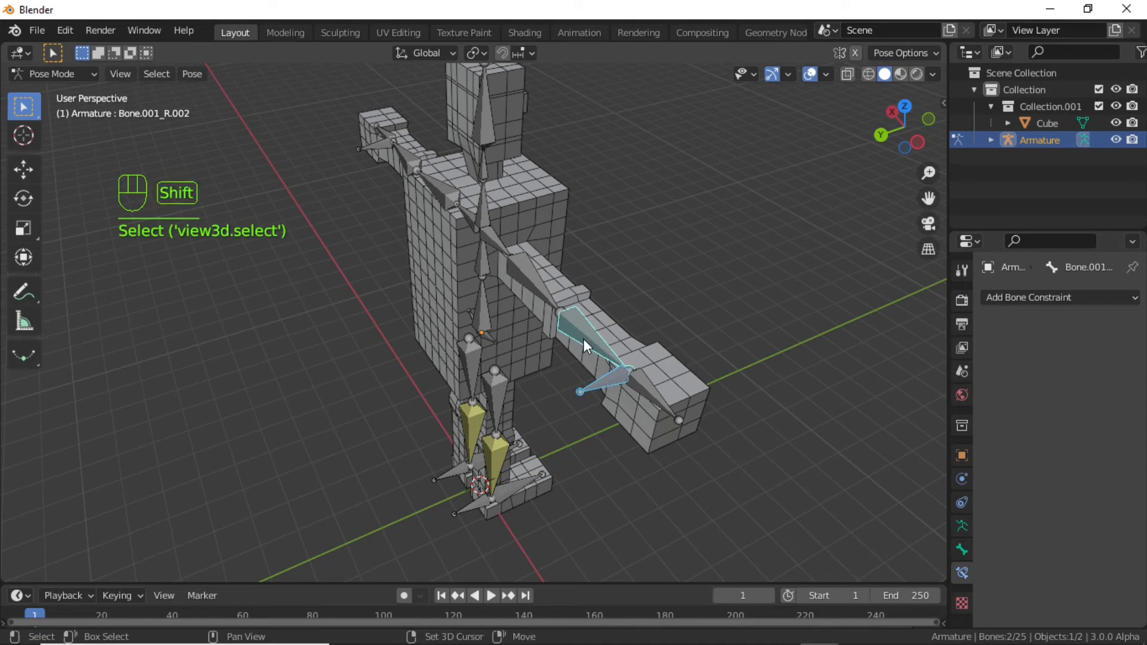
key(shift+i)
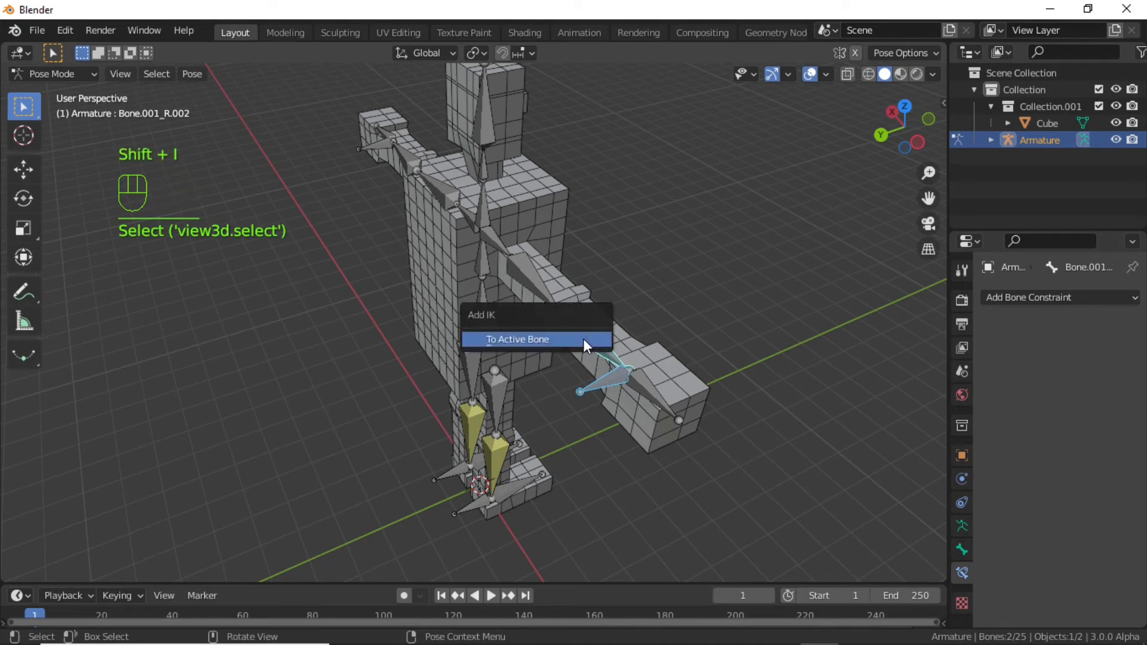
click(543, 343)
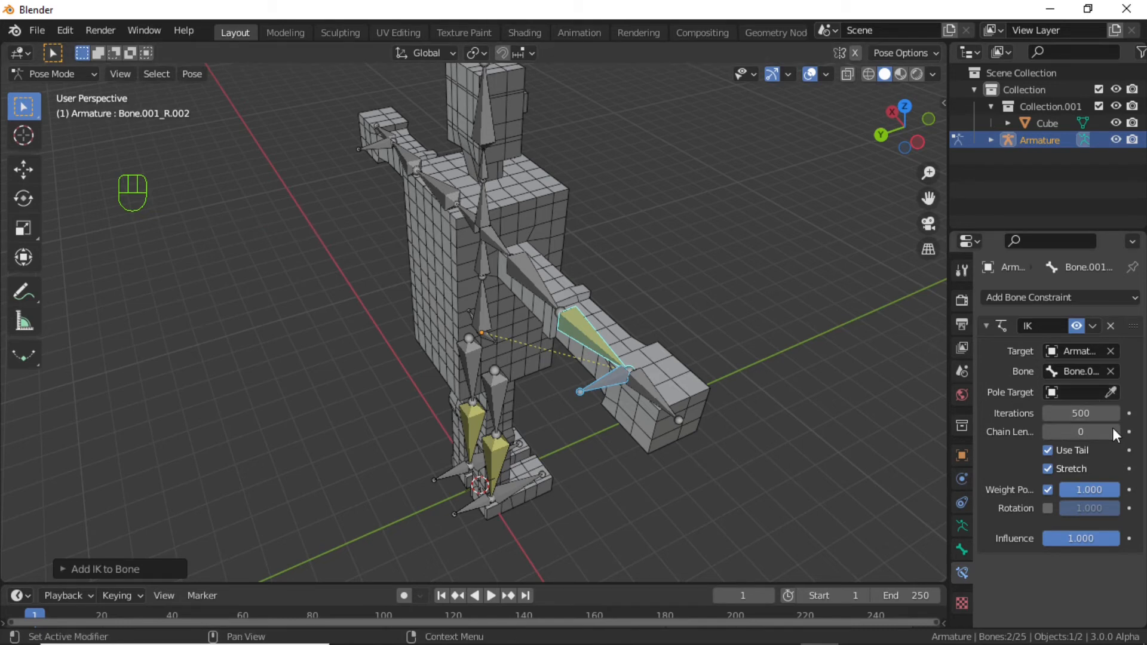
Step: Test-move the right wrist control bone along Y and freely to check the arm bend, without keeping the moves
click(612, 382)
middle_drag(612, 382, 502, 385)
key(y)
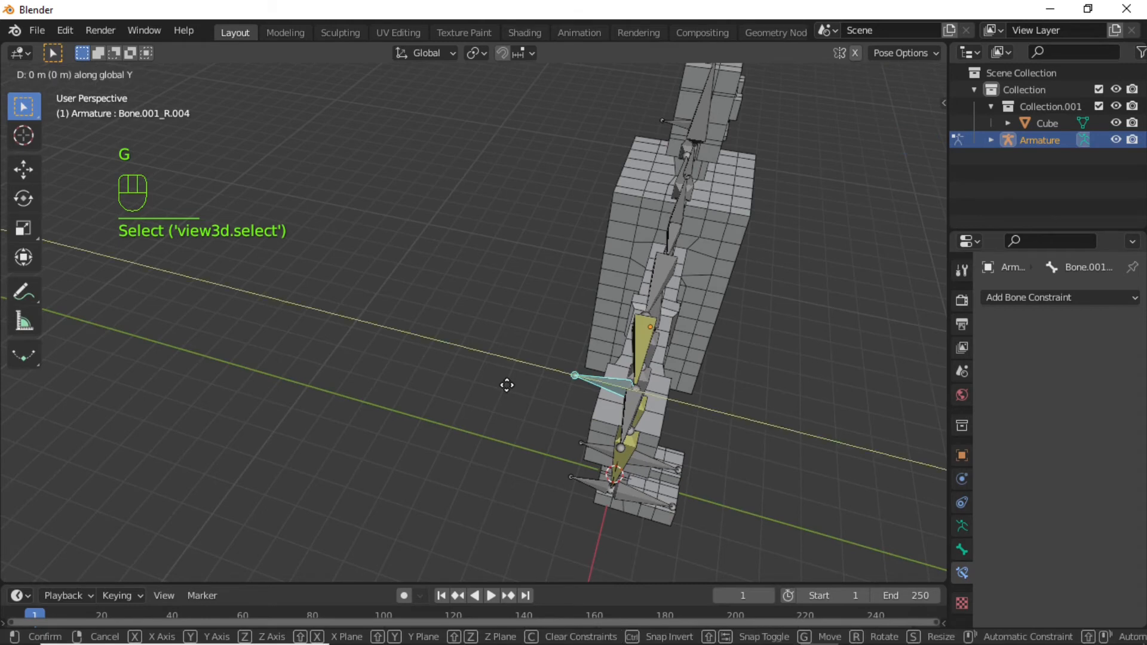
key(Escape)
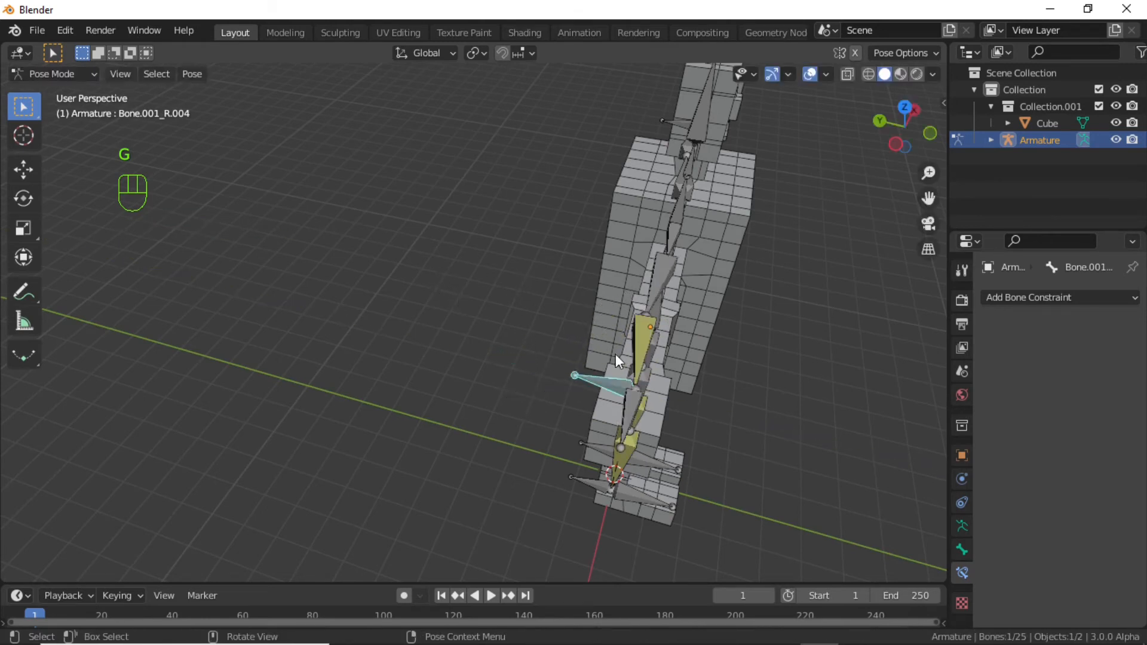
middle_drag(615, 353, 505, 310)
key(g)
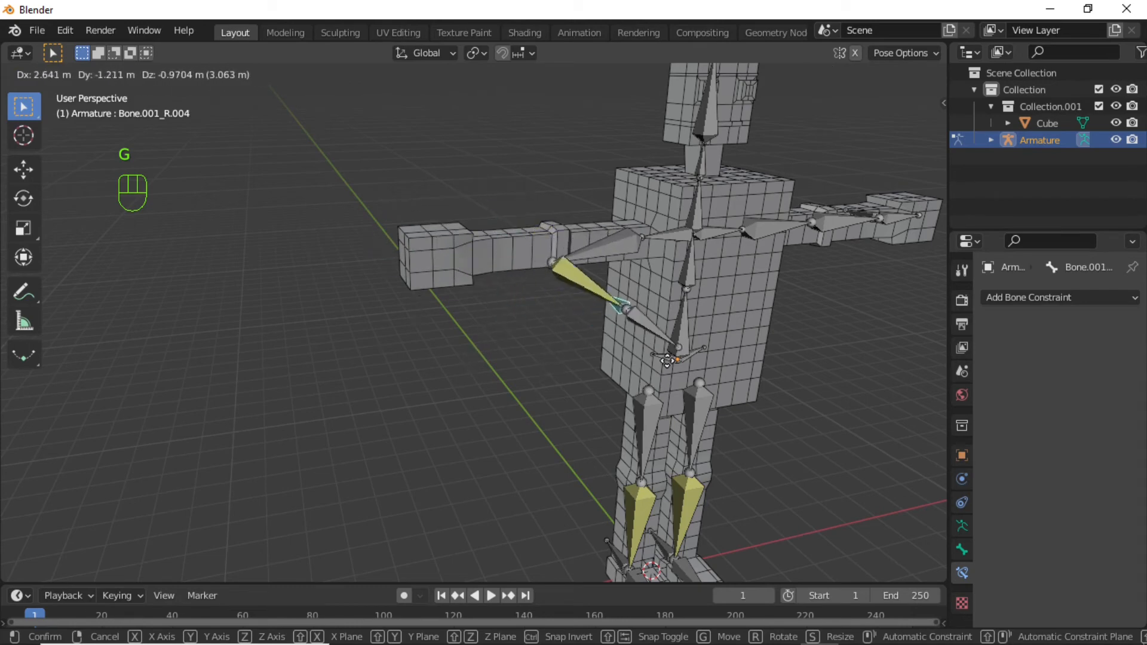
right_click(564, 350)
Step: Add an IK constraint to the left forearm bone targeting the left wrist control bone, with a chain length of 2
shift+middle_drag(613, 334, 443, 379)
middle_drag(622, 372, 596, 416)
scroll(747, 296, up, 3)
shift+middle_drag(745, 297, 368, 415)
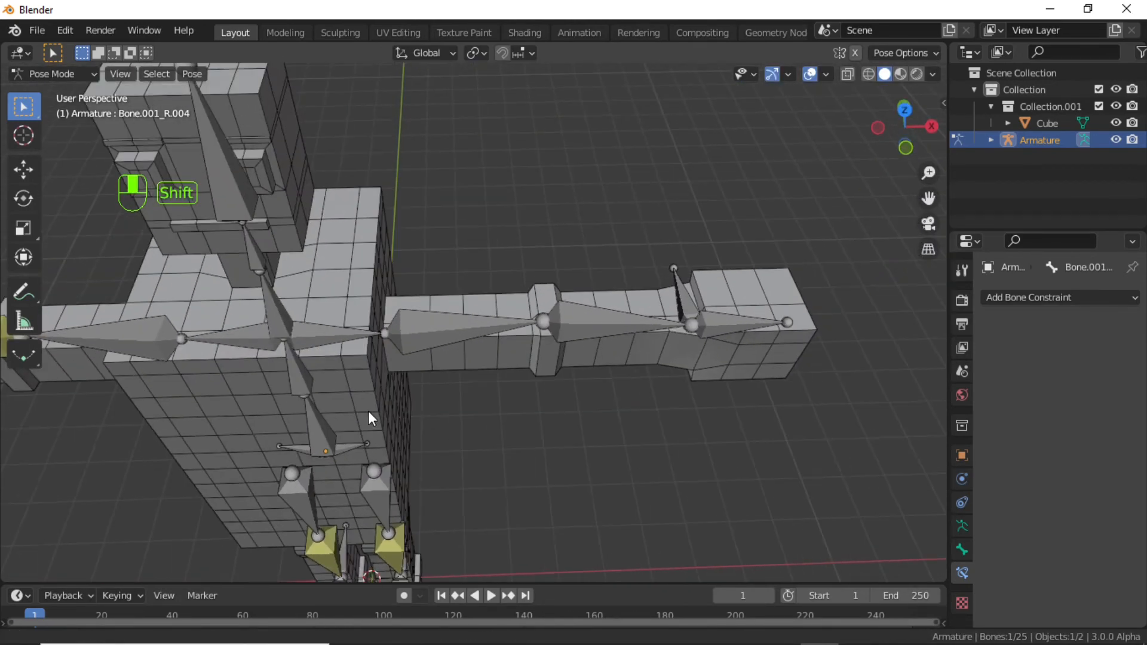
click(699, 285)
shift+click(622, 326)
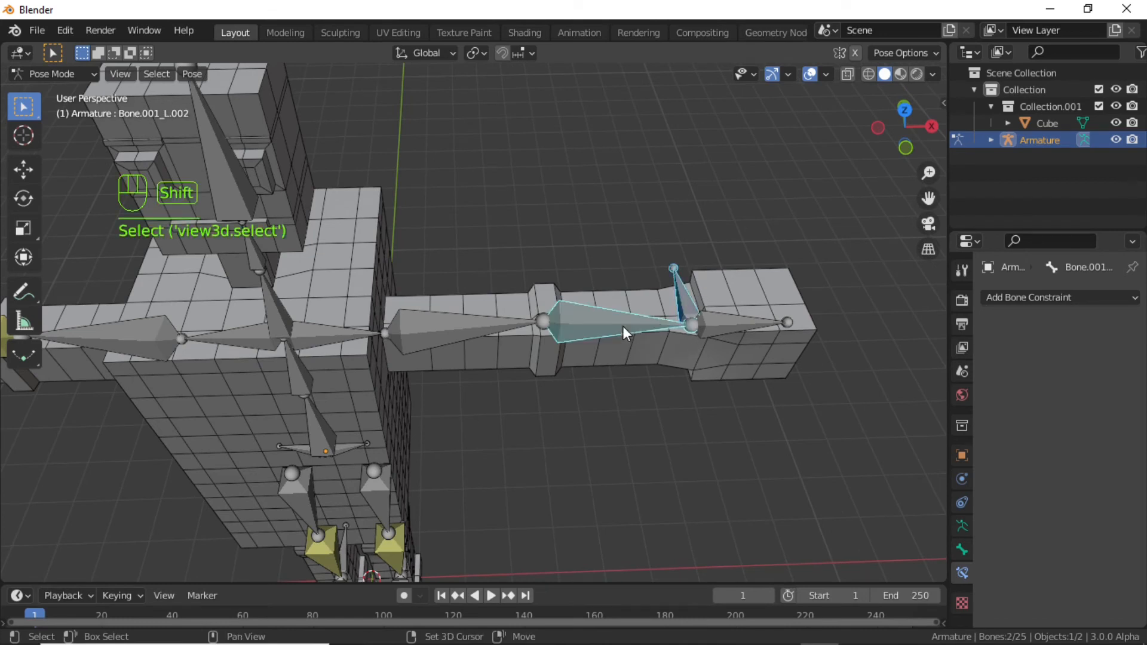
shift+middle_drag(653, 298, 622, 368)
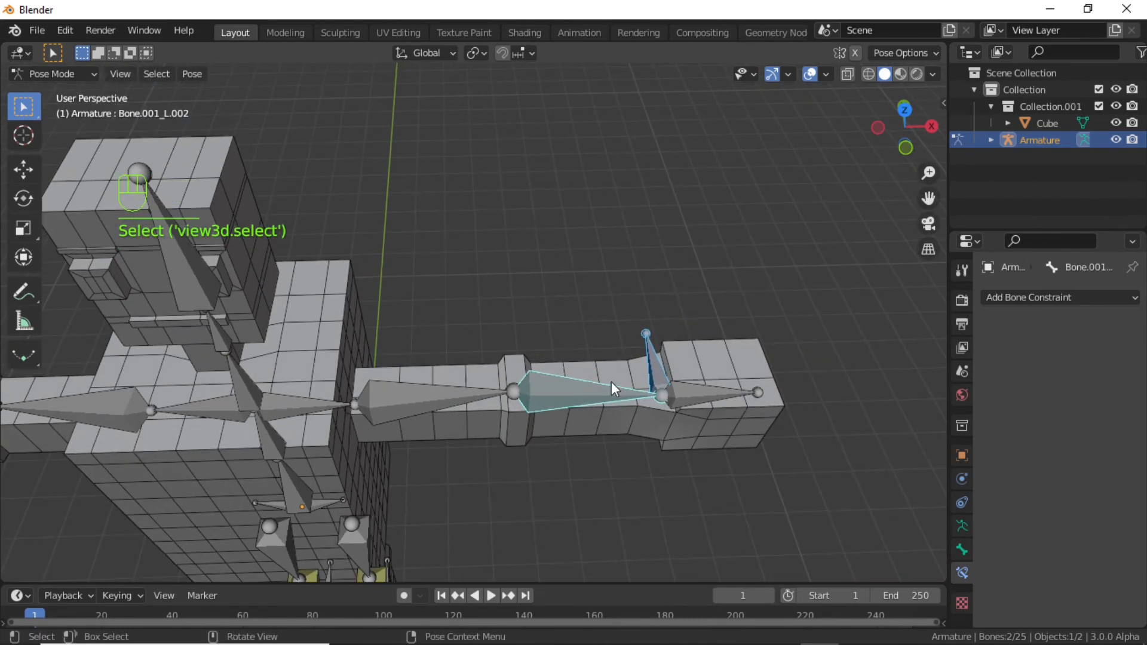
key(shift+i)
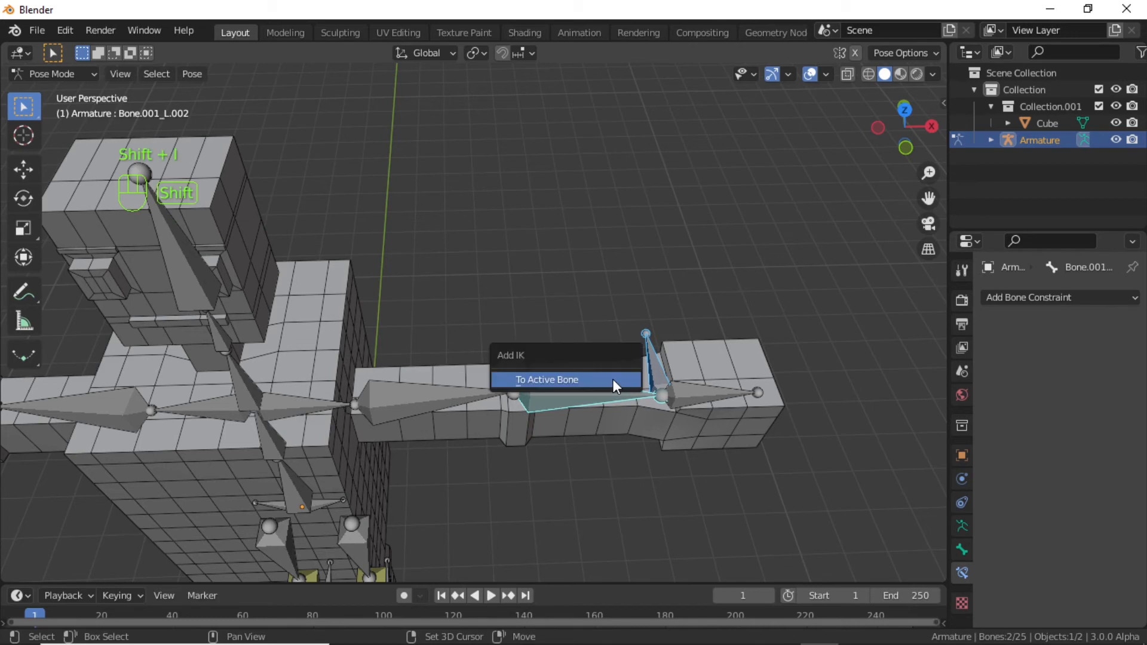
click(615, 385)
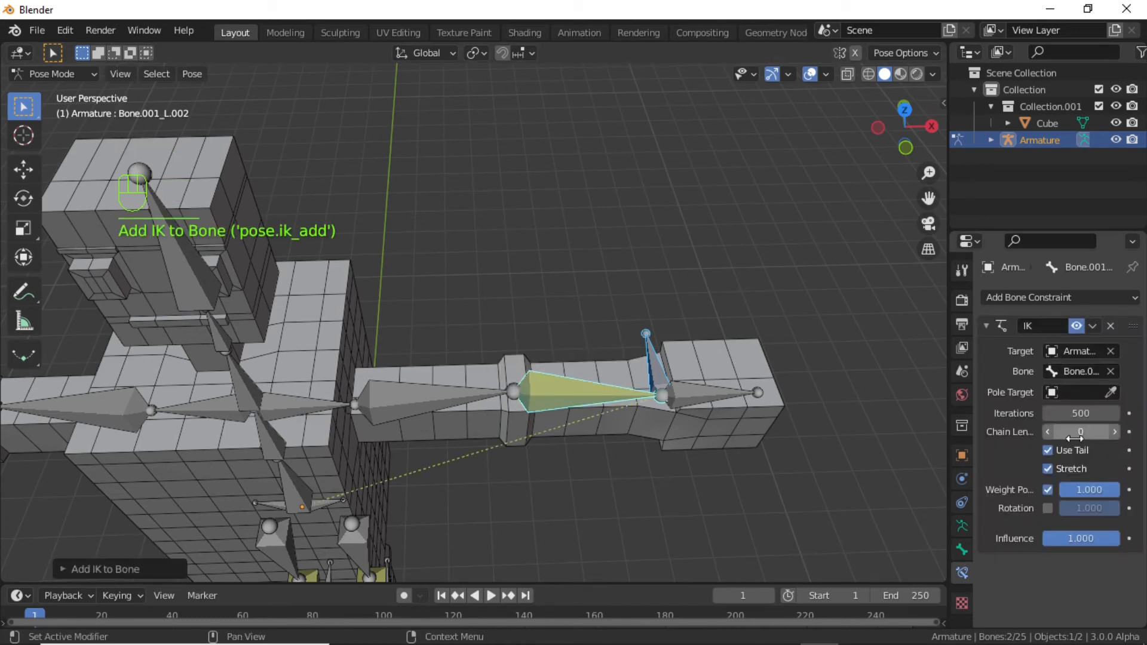
click(1114, 433)
click(1115, 433)
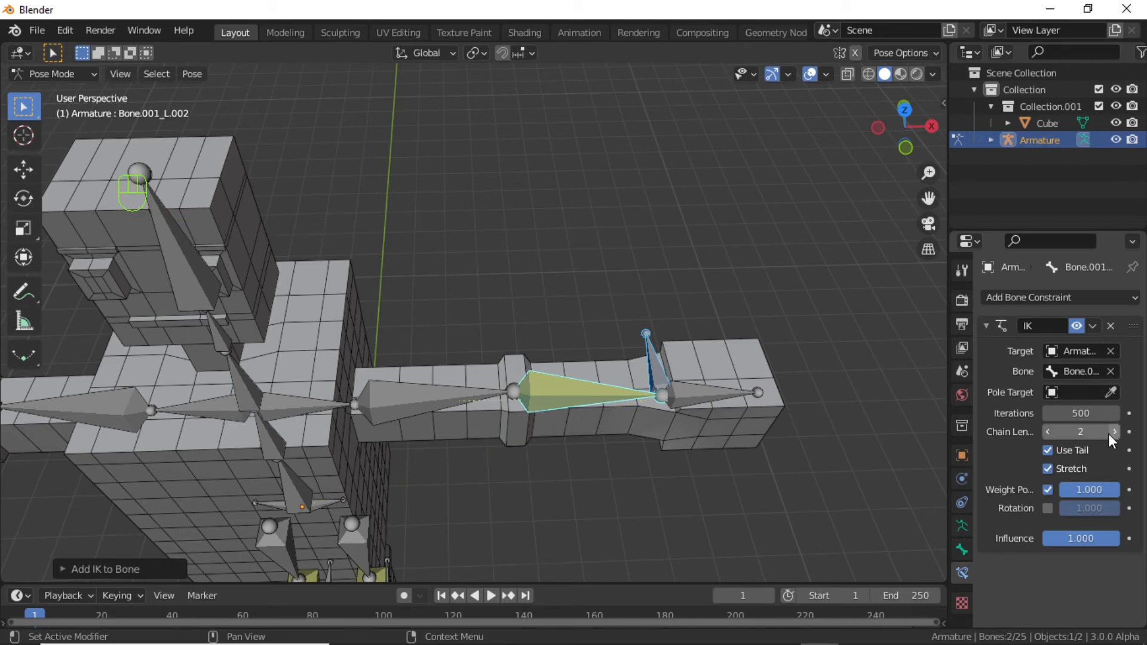
Step: Return the armature to Object Mode and deselect it
scroll(510, 382, down, 2)
scroll(418, 376, down, 3)
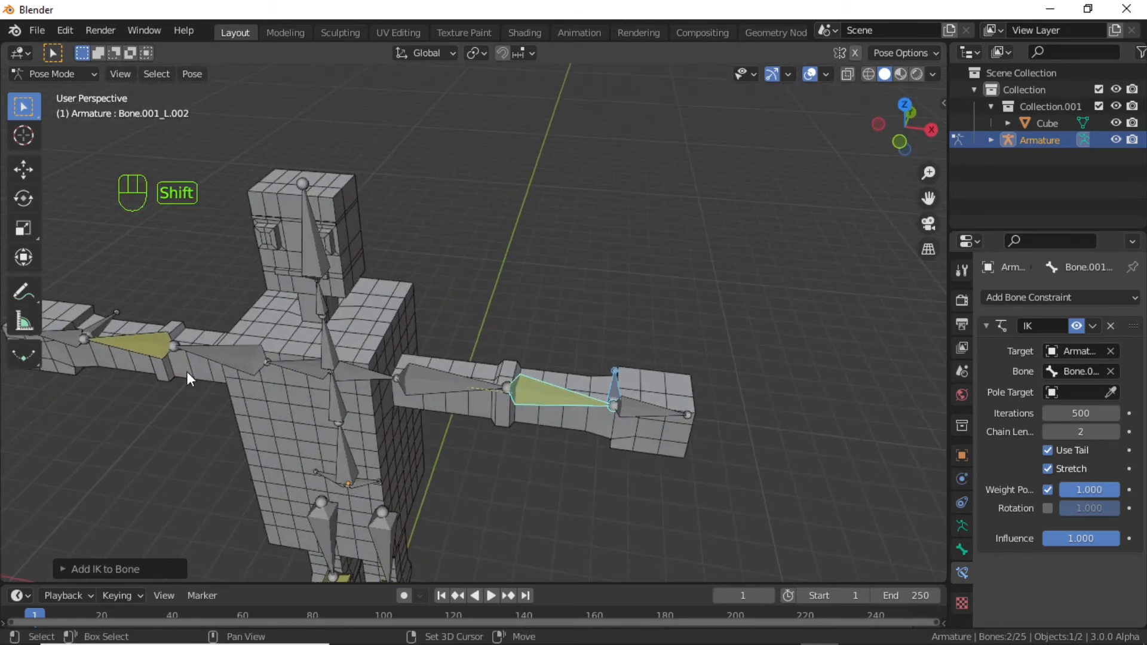
shift+middle_drag(188, 374, 338, 334)
scroll(339, 329, up, 1)
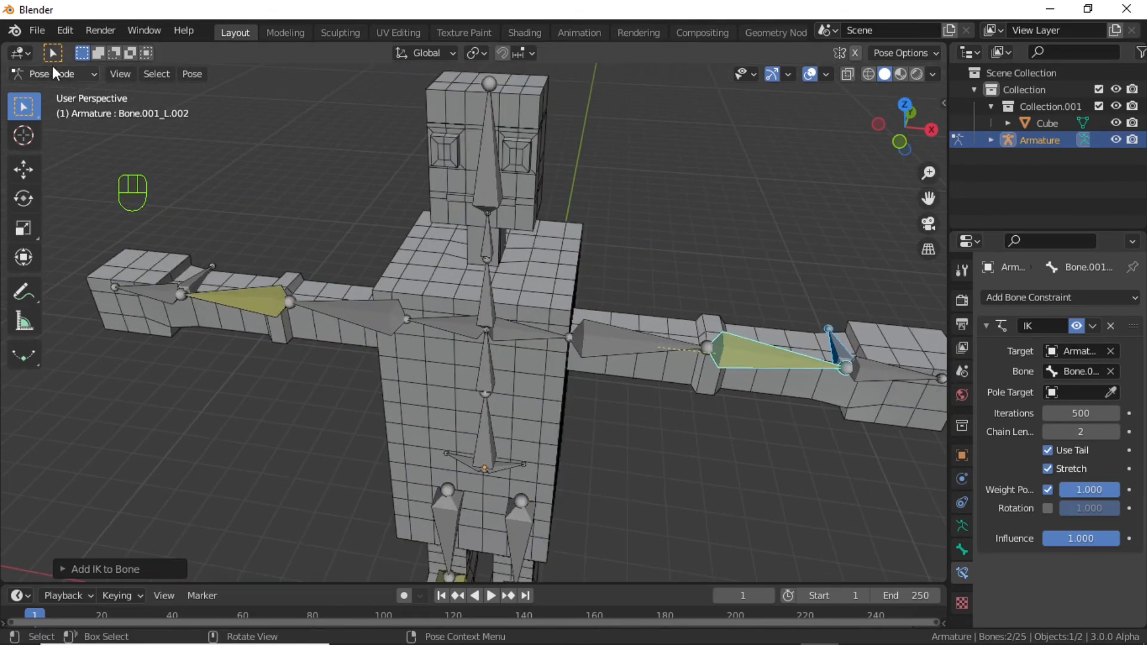
click(52, 71)
click(62, 94)
scroll(262, 211, down, 3)
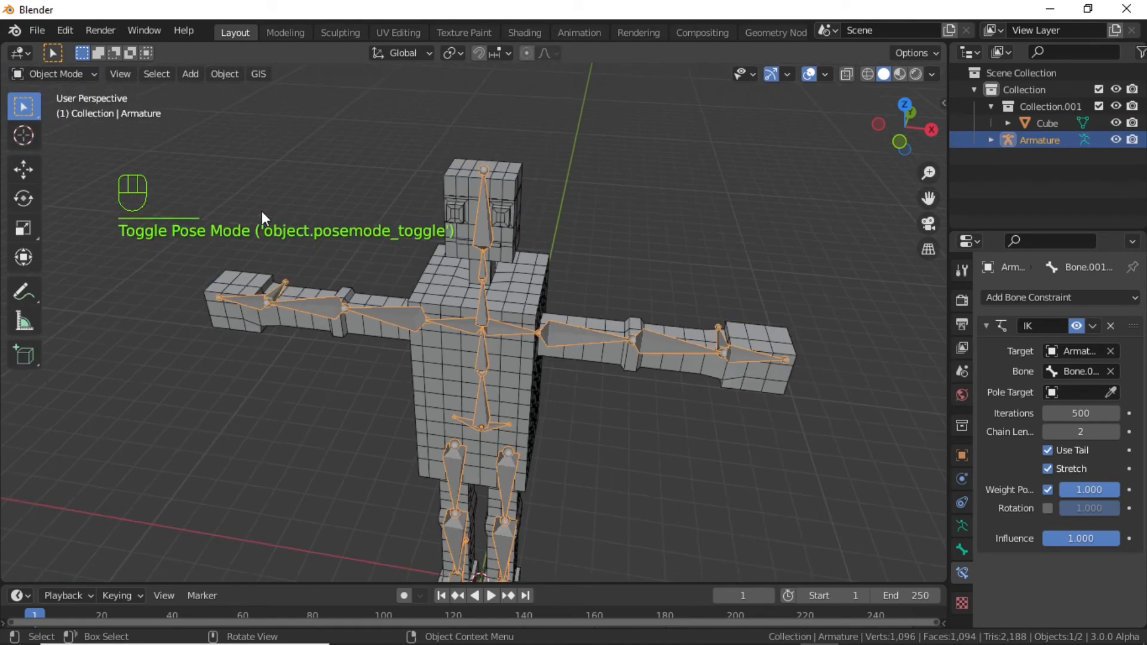
click(359, 414)
scroll(319, 345, up, 2)
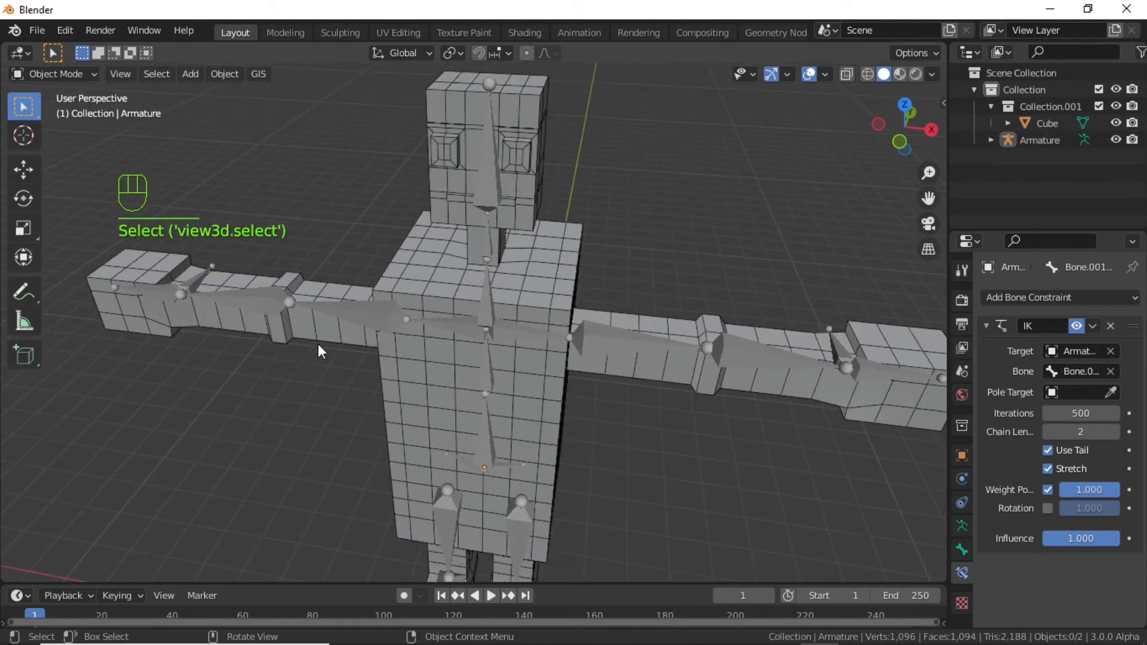
Step: Parent the character mesh to the armature with automatic weights
click(318, 349)
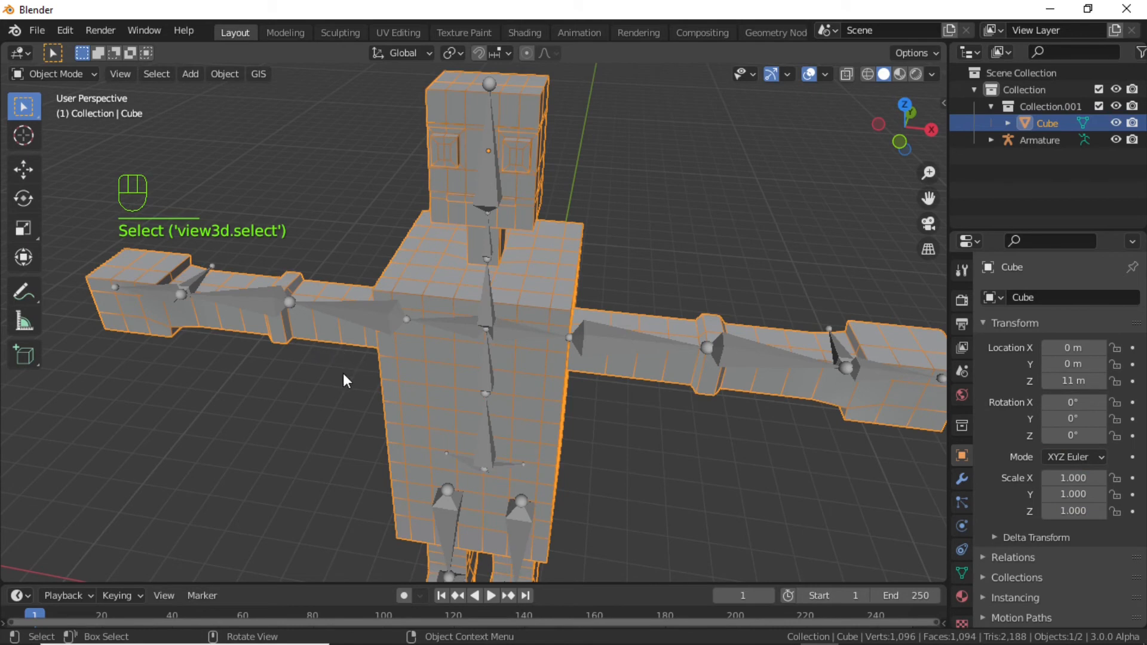
shift+click(361, 318)
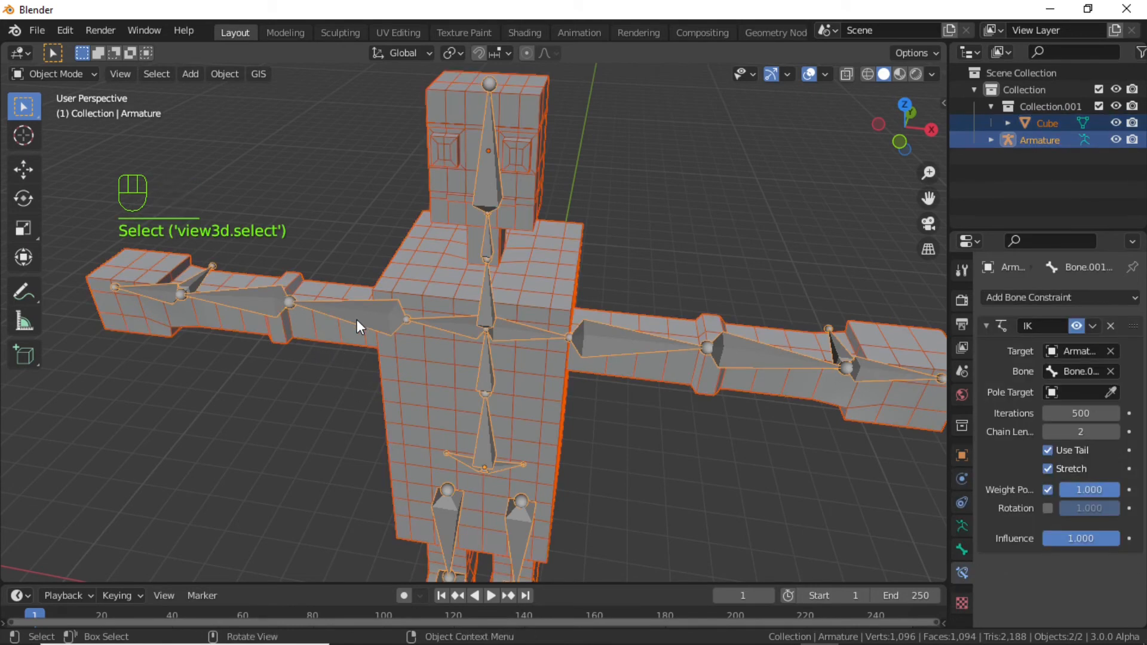
key(ctrl+p)
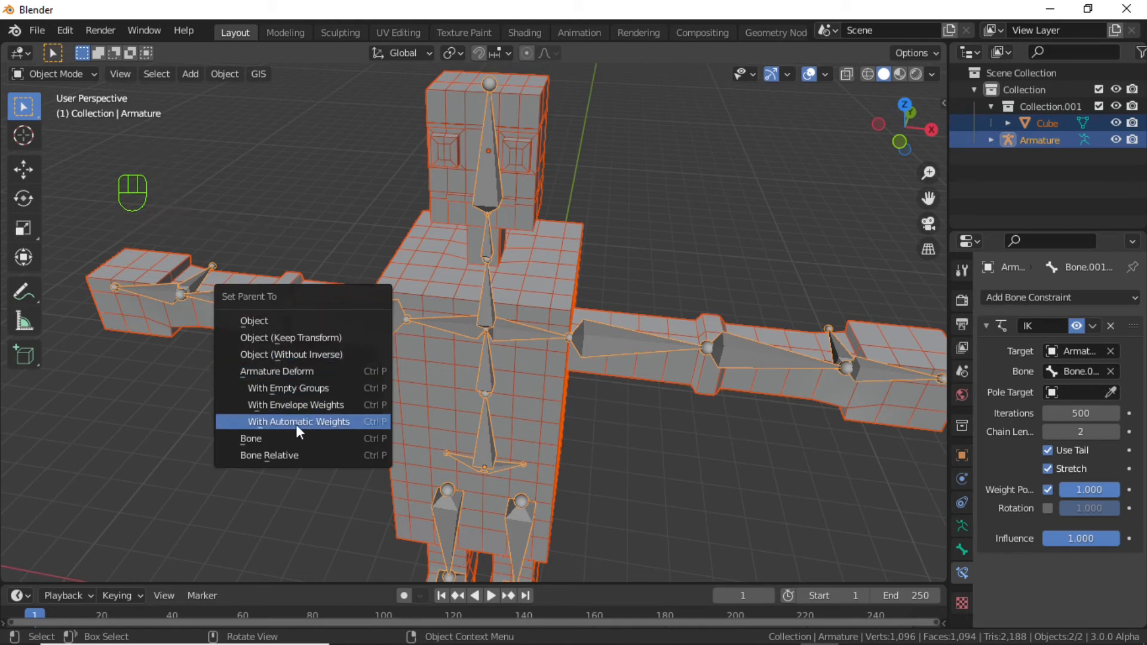
click(318, 427)
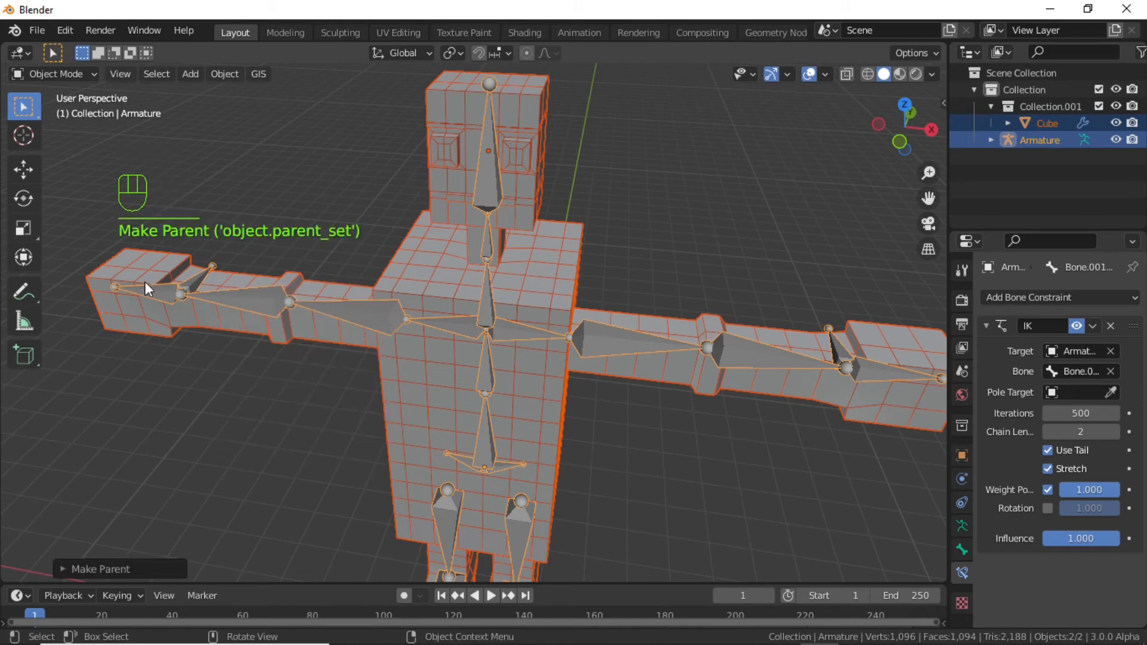
Step: Select only the armature and put it in Pose Mode
click(260, 306)
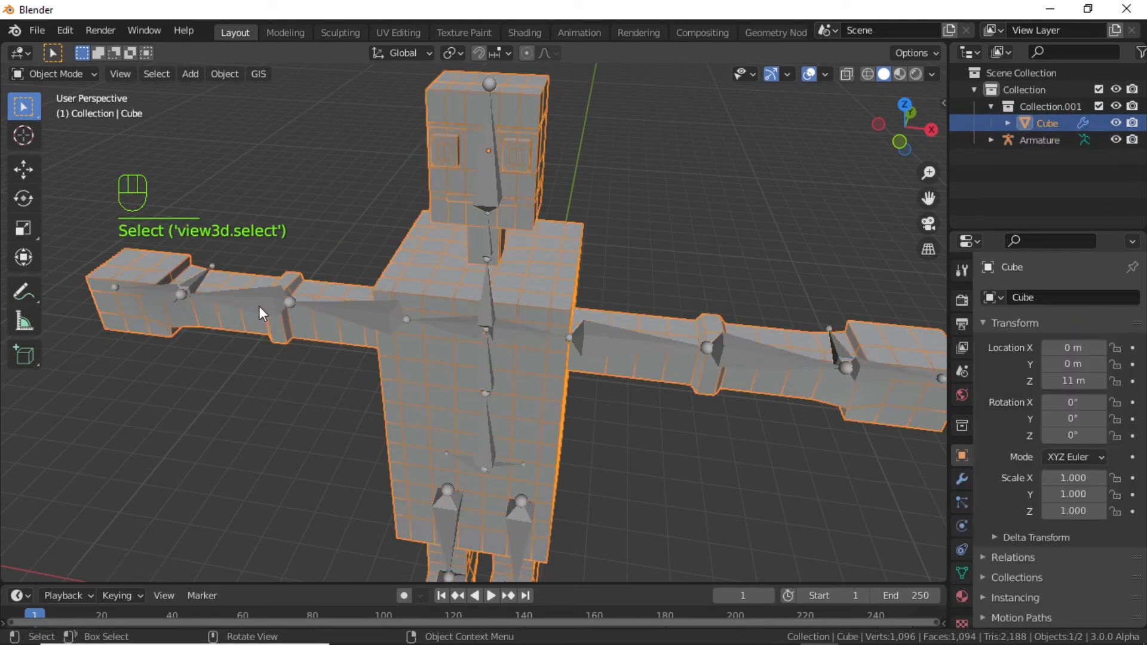
click(260, 306)
click(72, 73)
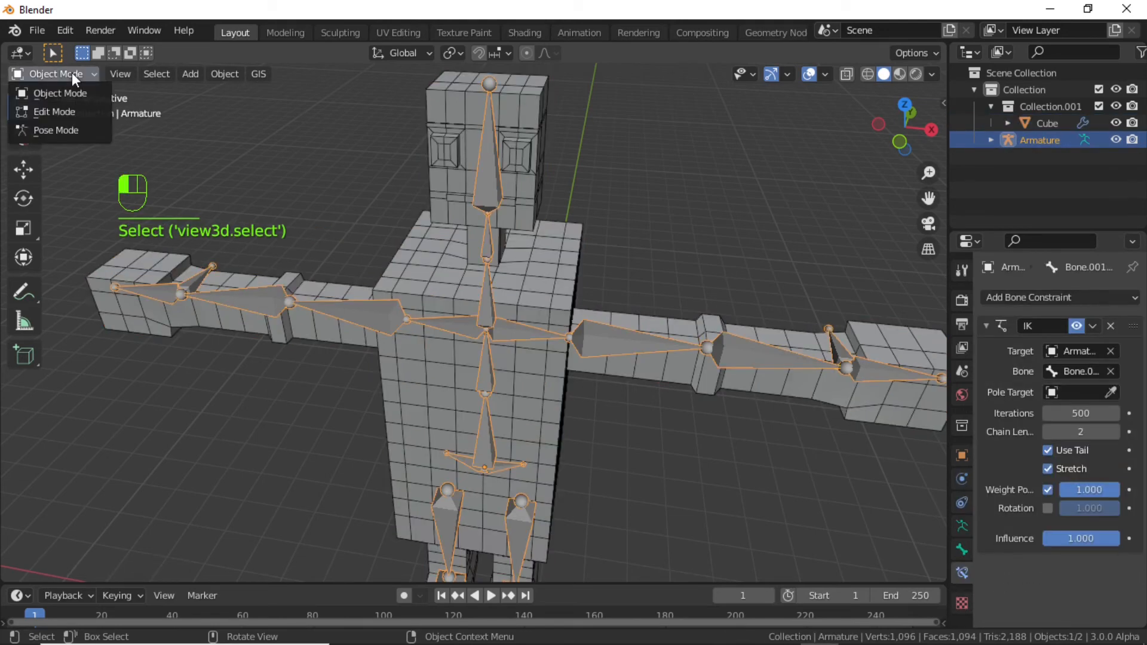
click(66, 124)
Step: Test-move the left ankle control bone to check how the mesh leg deforms, without keeping the move
shift+middle_drag(439, 324, 422, 102)
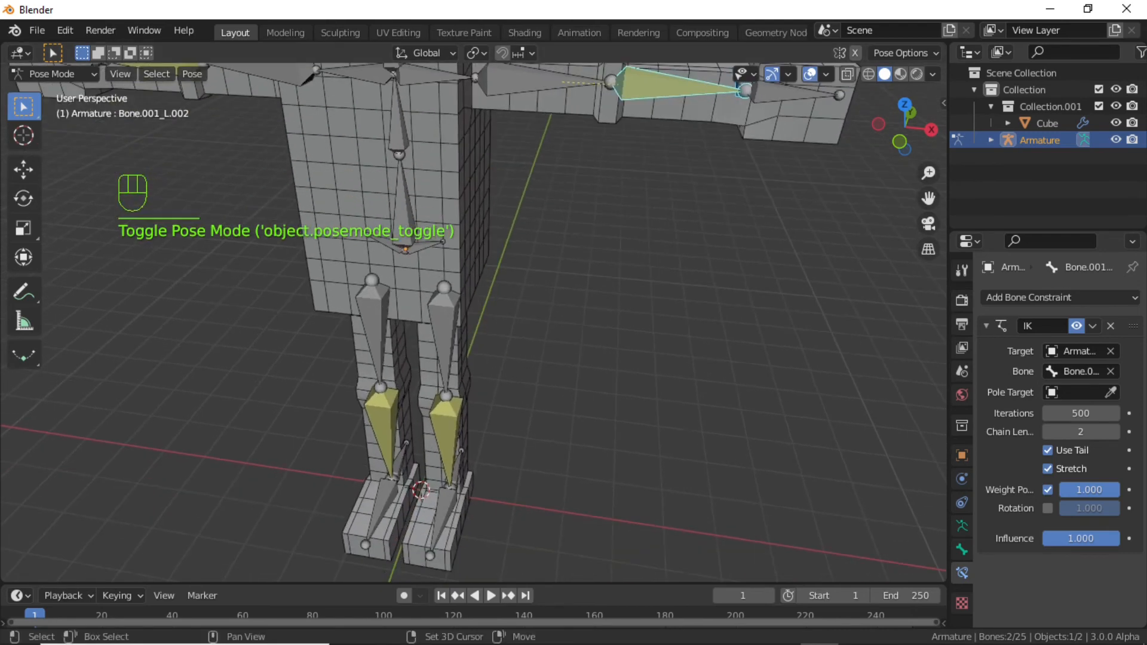
middle_drag(429, 436, 376, 414)
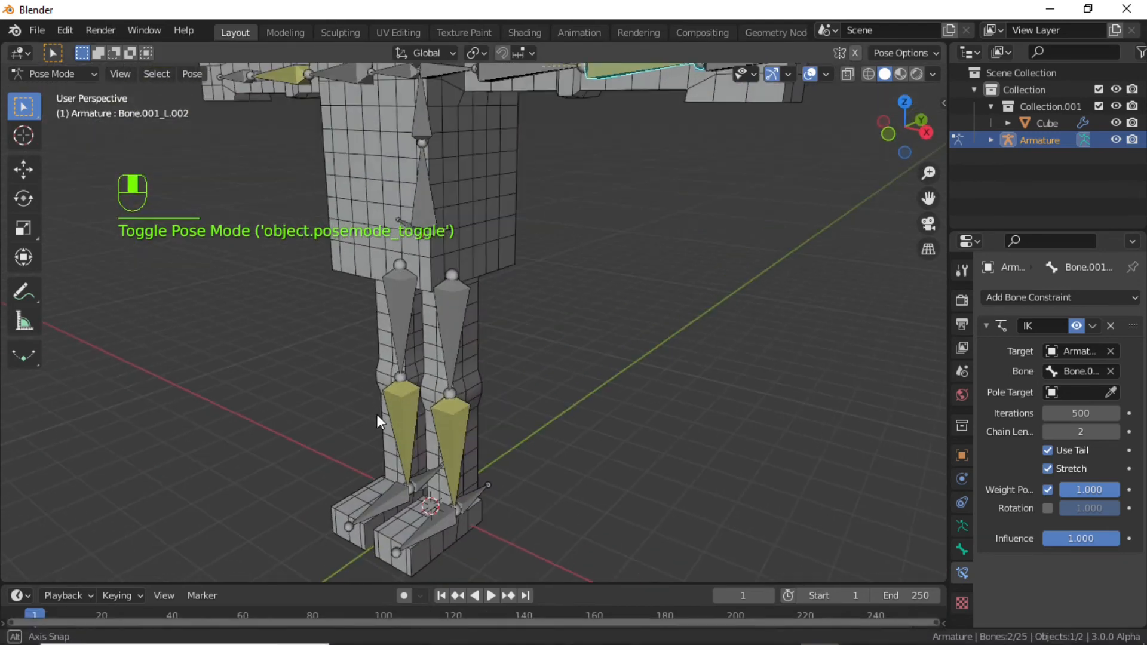
click(477, 507)
key(g)
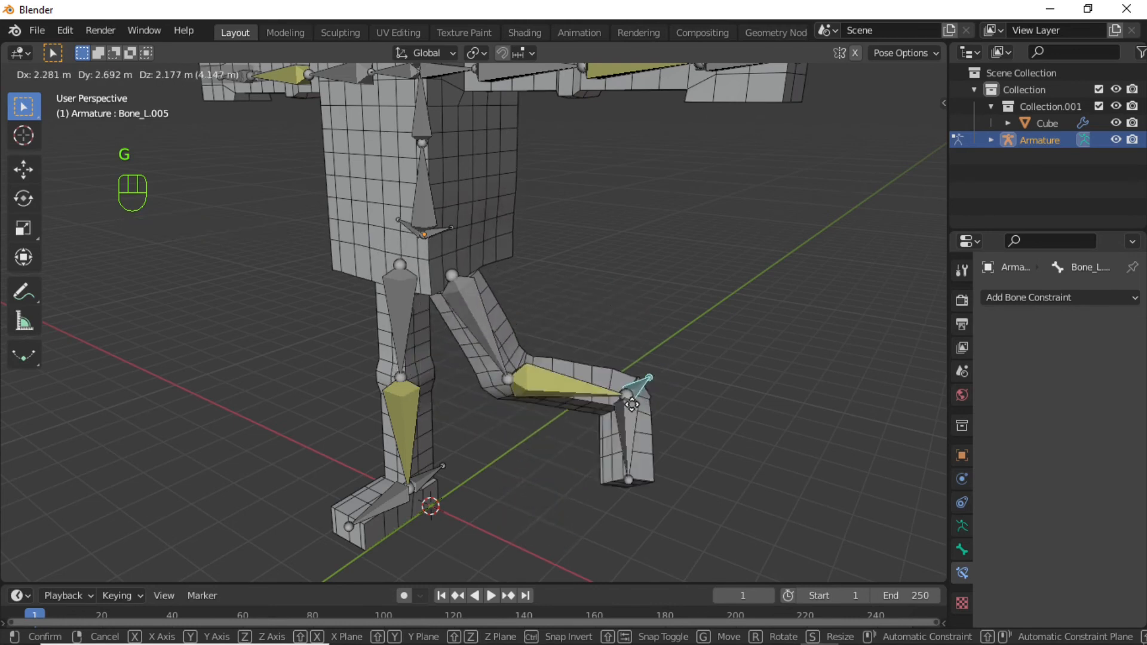
right_click(542, 369)
Step: Move the left ankle control bone up and back to bend the leg and inspect the hip and knee deformation
scroll(518, 393, up, 2)
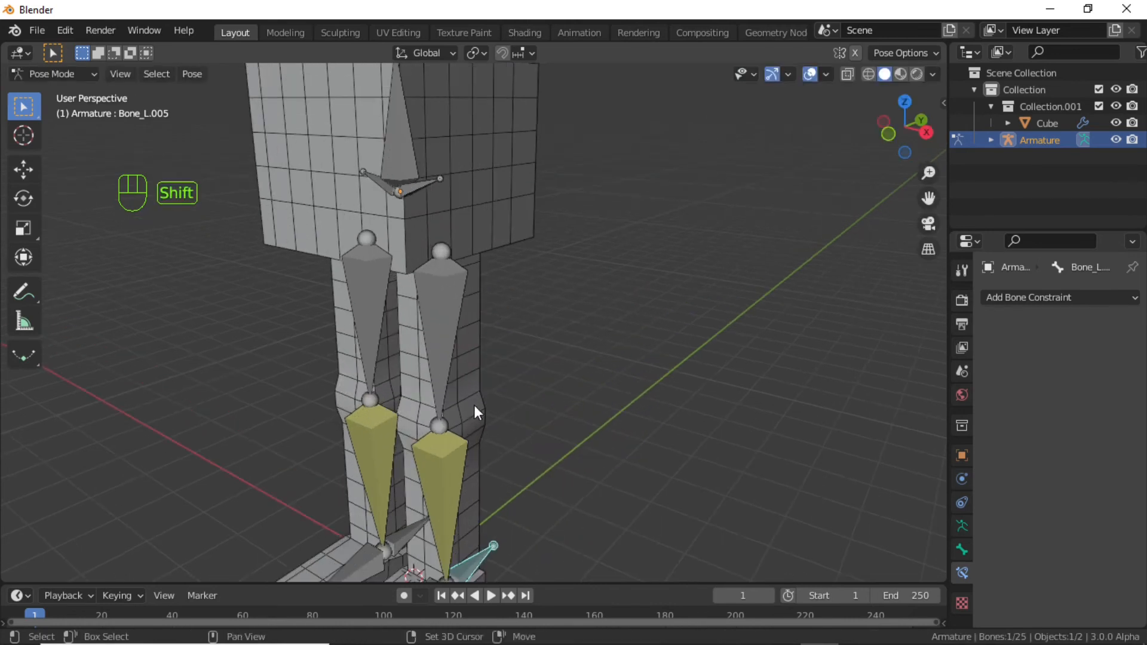
shift+middle_drag(474, 405, 515, 138)
shift+middle_drag(526, 293, 482, 497)
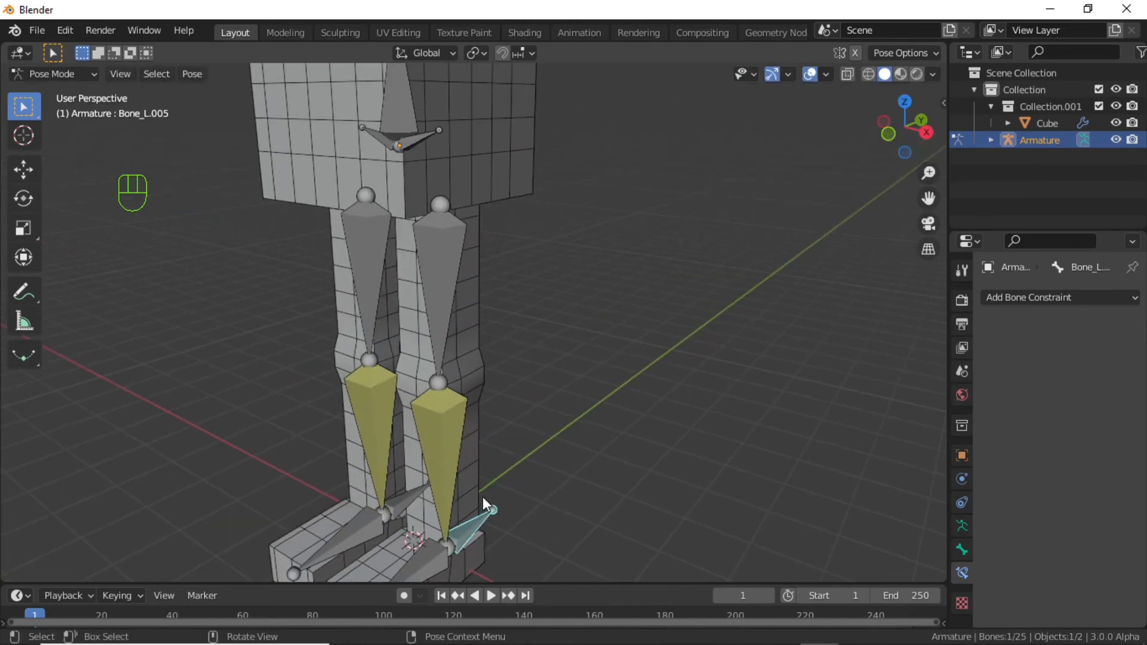
key(g)
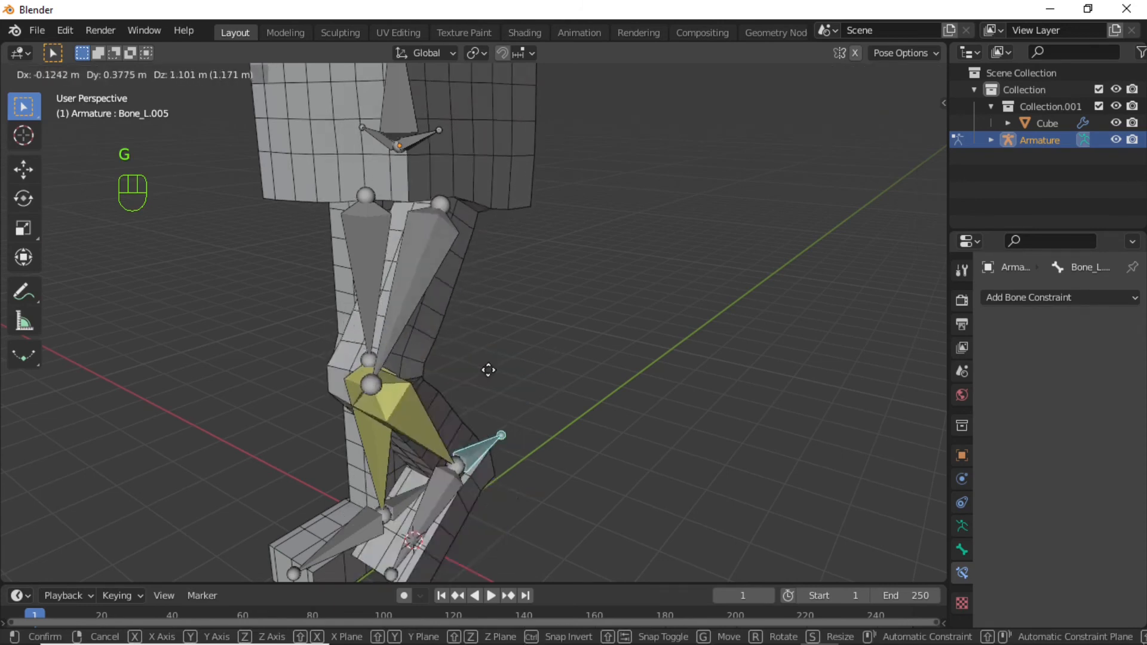
click(524, 401)
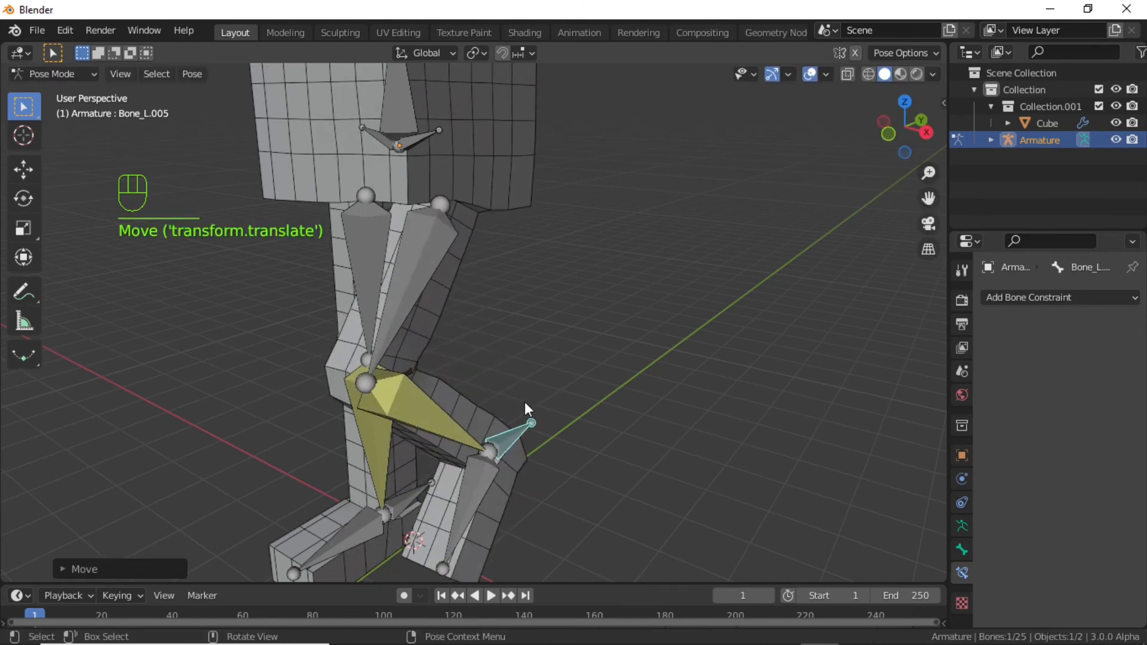
middle_drag(524, 402, 477, 327)
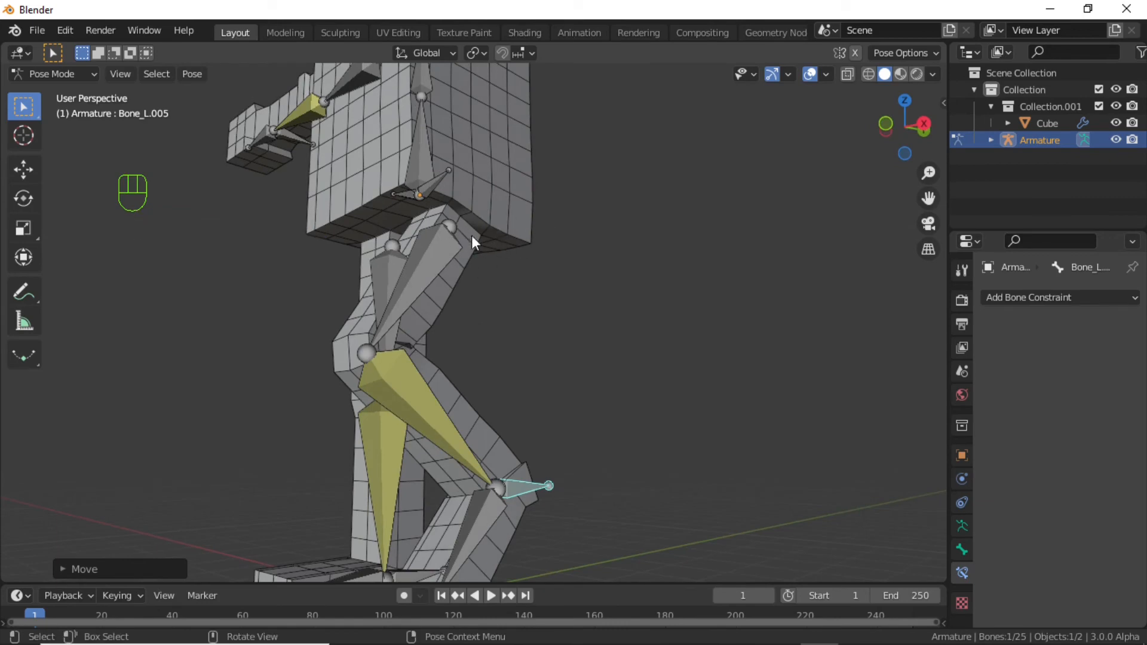
middle_drag(475, 234, 416, 325)
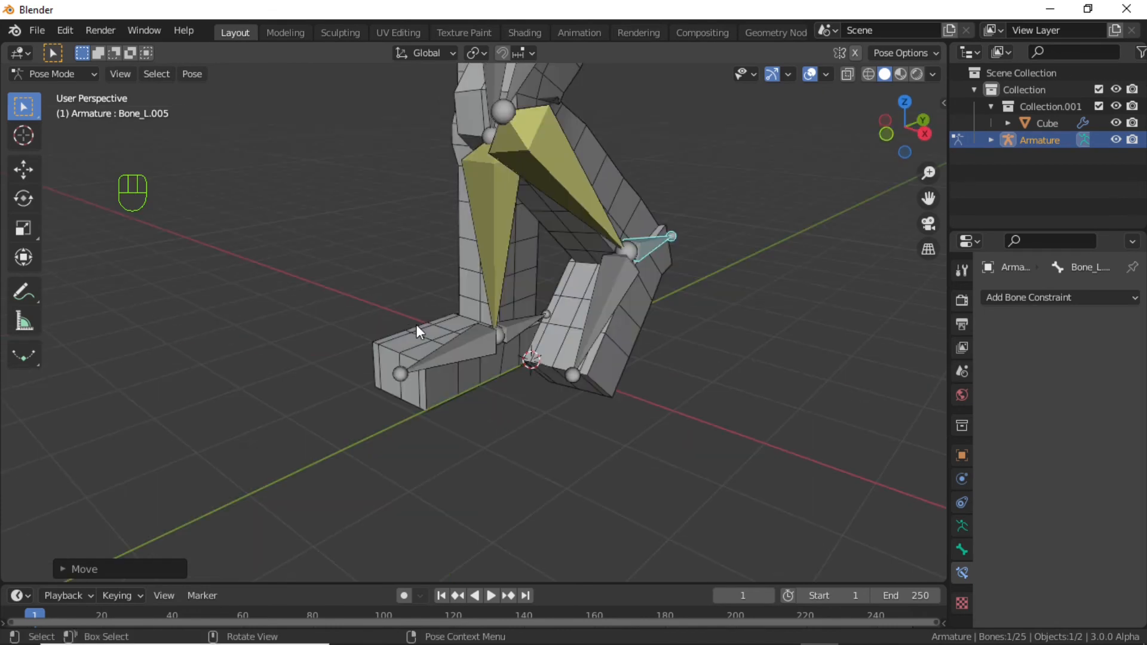
Step: Raise the right ankle control bone to bend the right leg and inspect the deformation around the pelvis
click(515, 336)
middle_drag(517, 328, 611, 400)
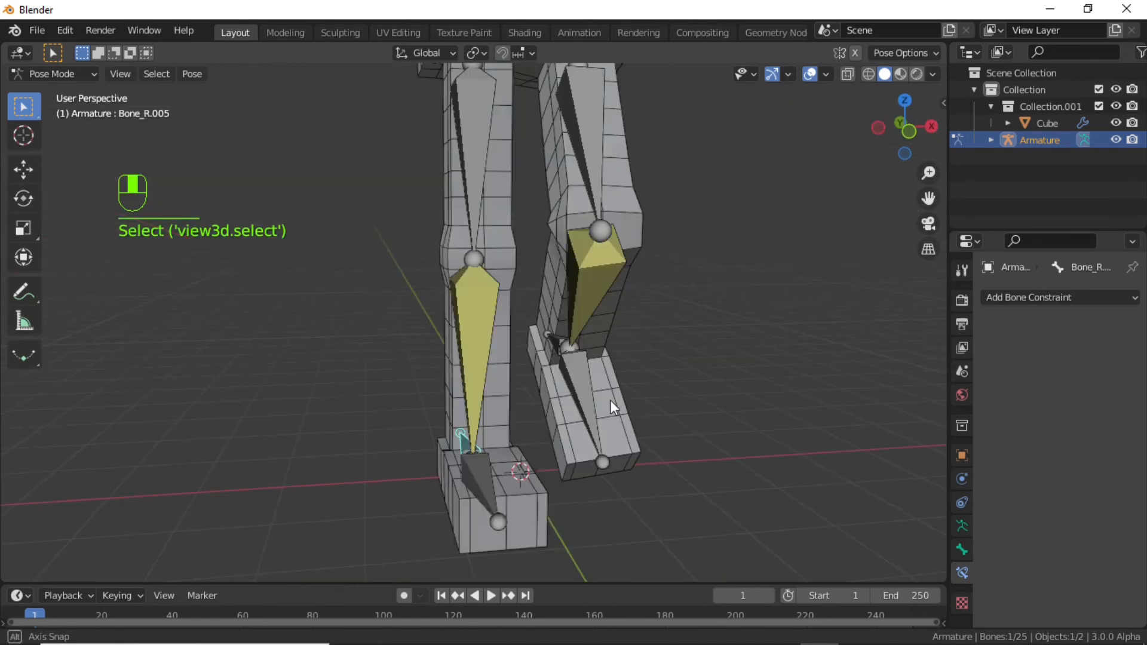
key(g)
click(624, 248)
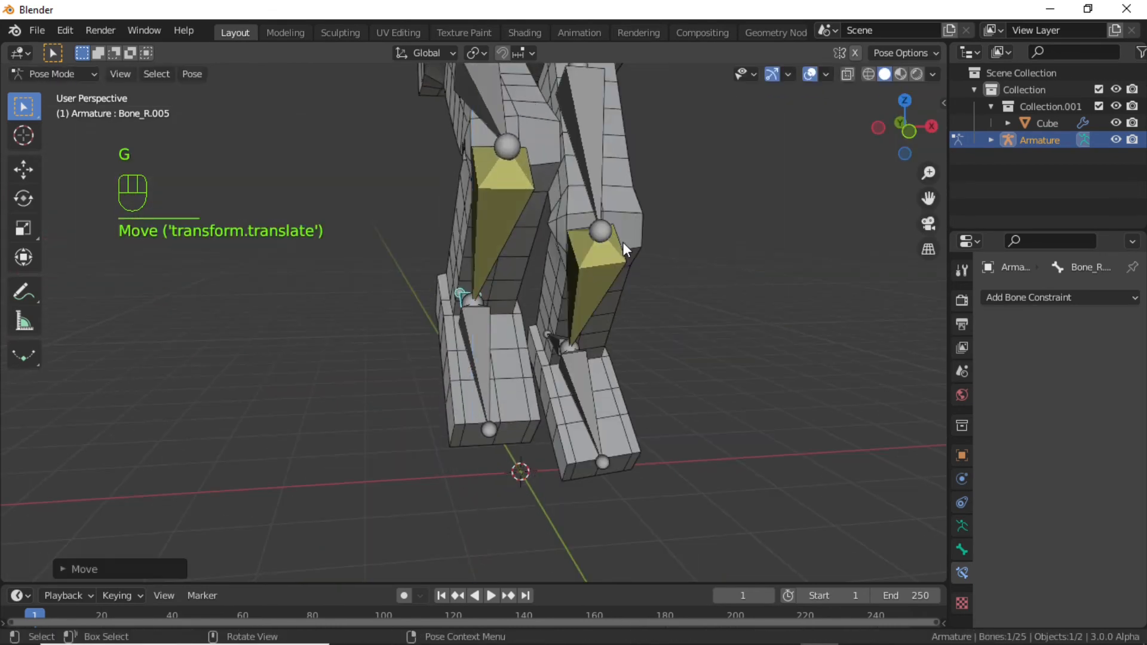
shift+middle_drag(623, 248, 536, 403)
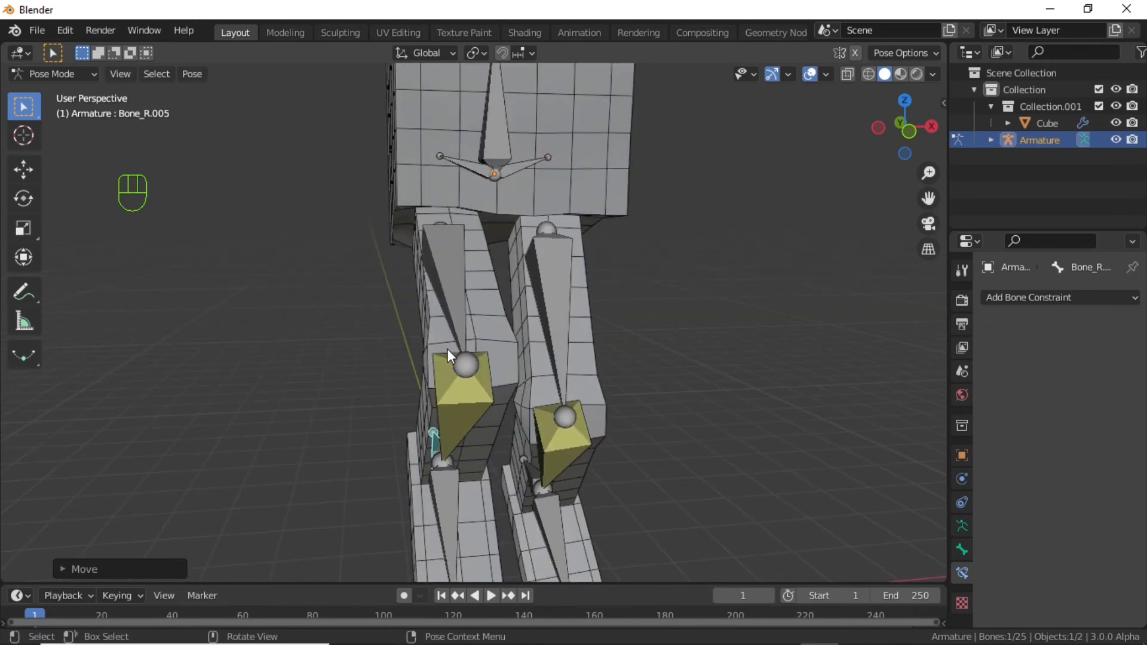
Step: Clear the pose location of all bones and return the armature to Object Mode
key(a)
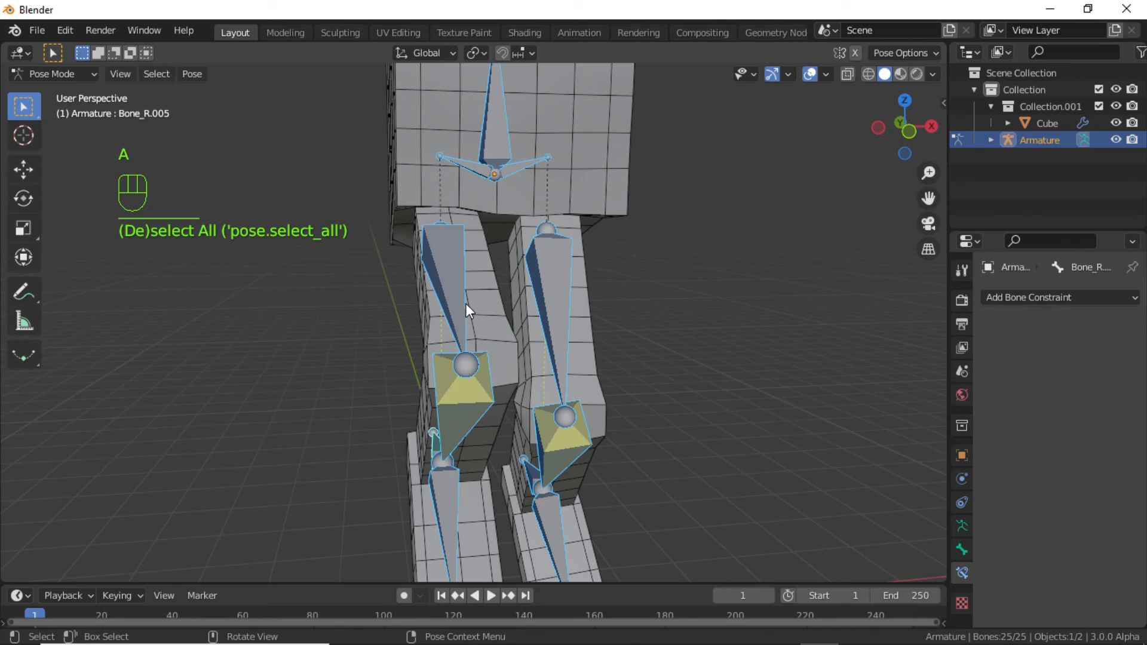
key(alt+g)
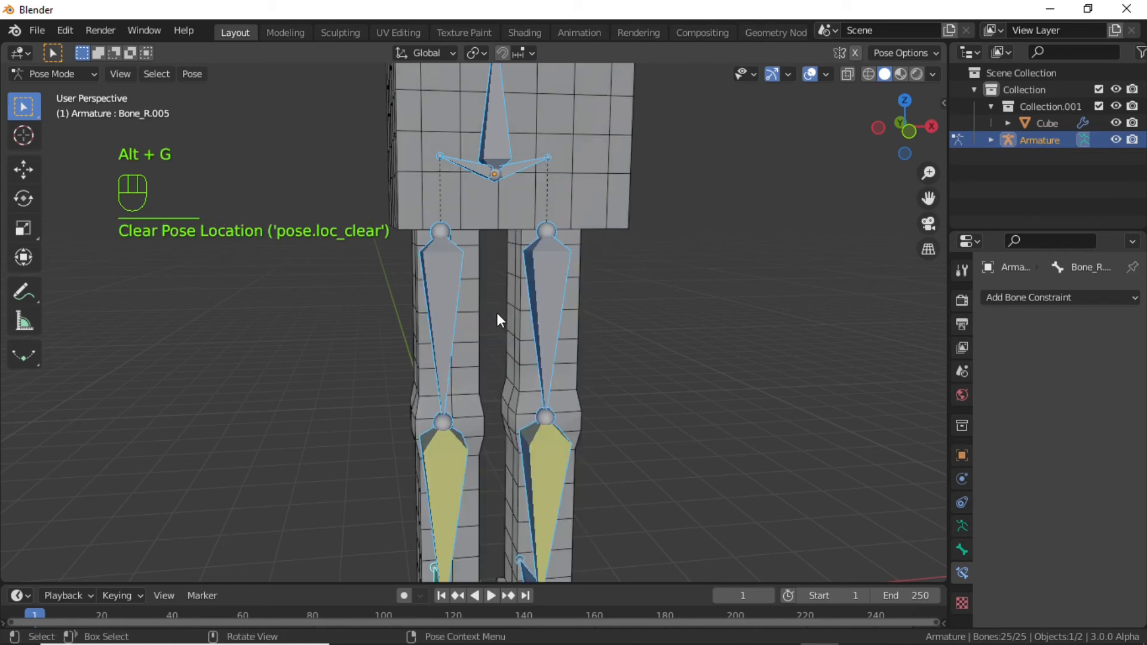
middle_drag(497, 313, 428, 313)
click(67, 73)
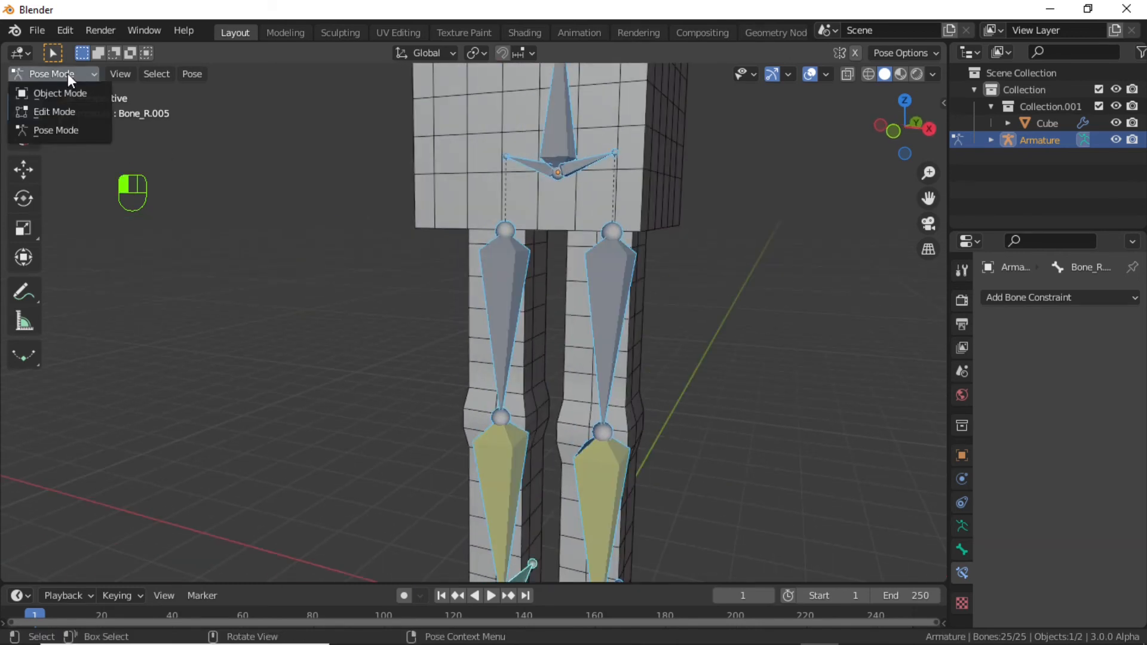
click(74, 94)
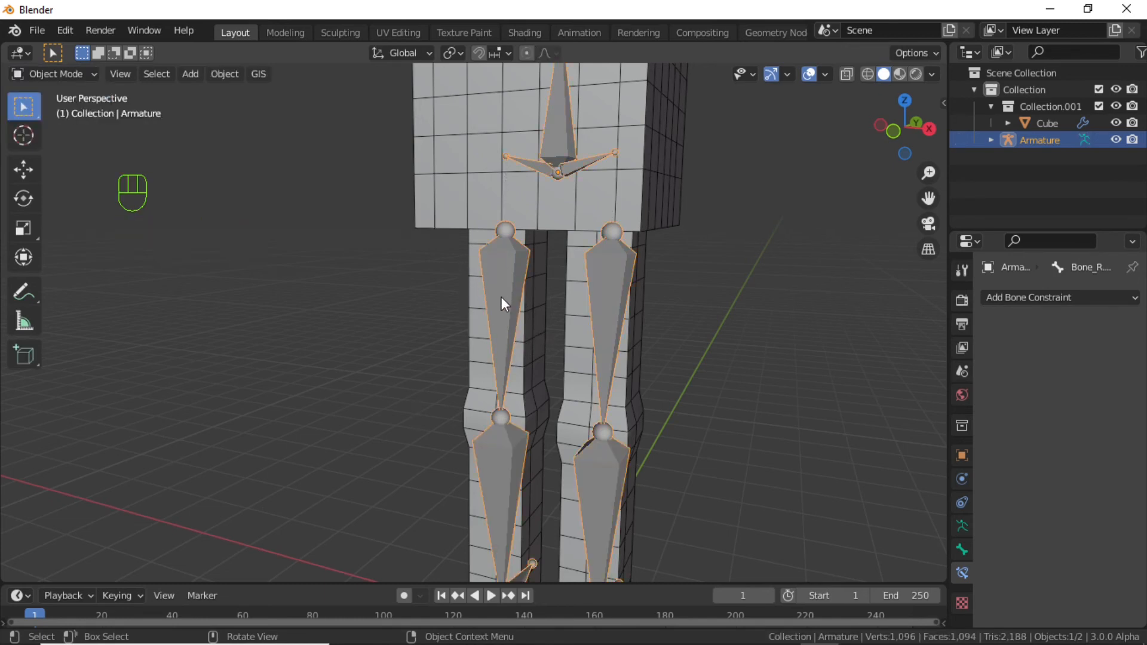
Step: Add the character mesh to the armature selection as the active object and enter Weight Paint mode
key(shift)
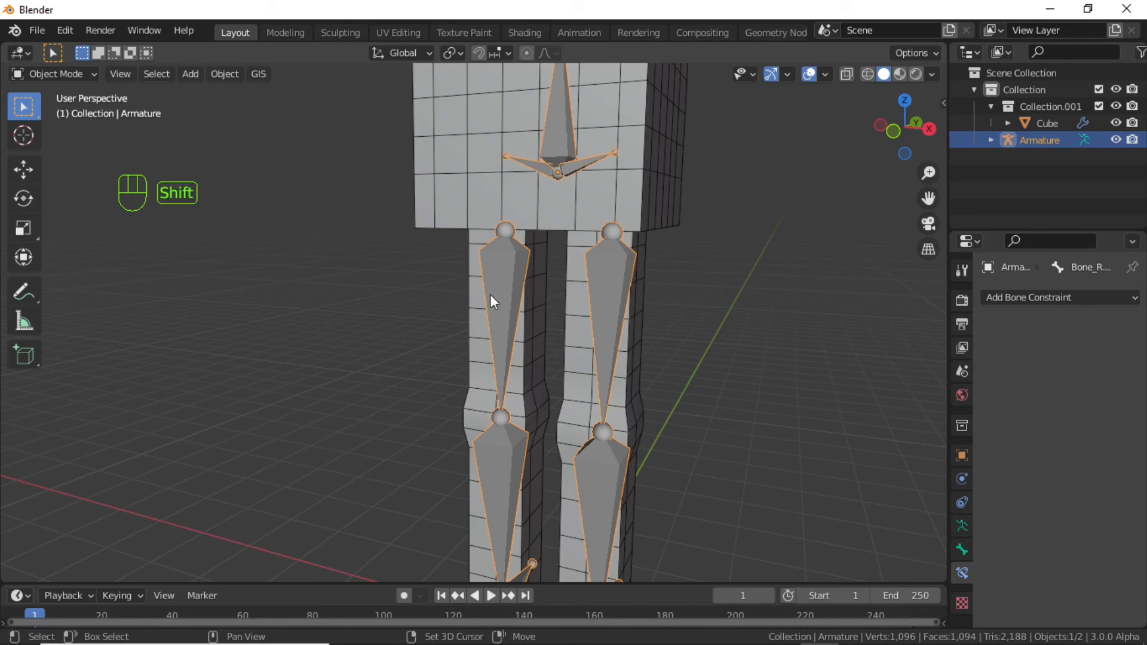
shift+click(421, 207)
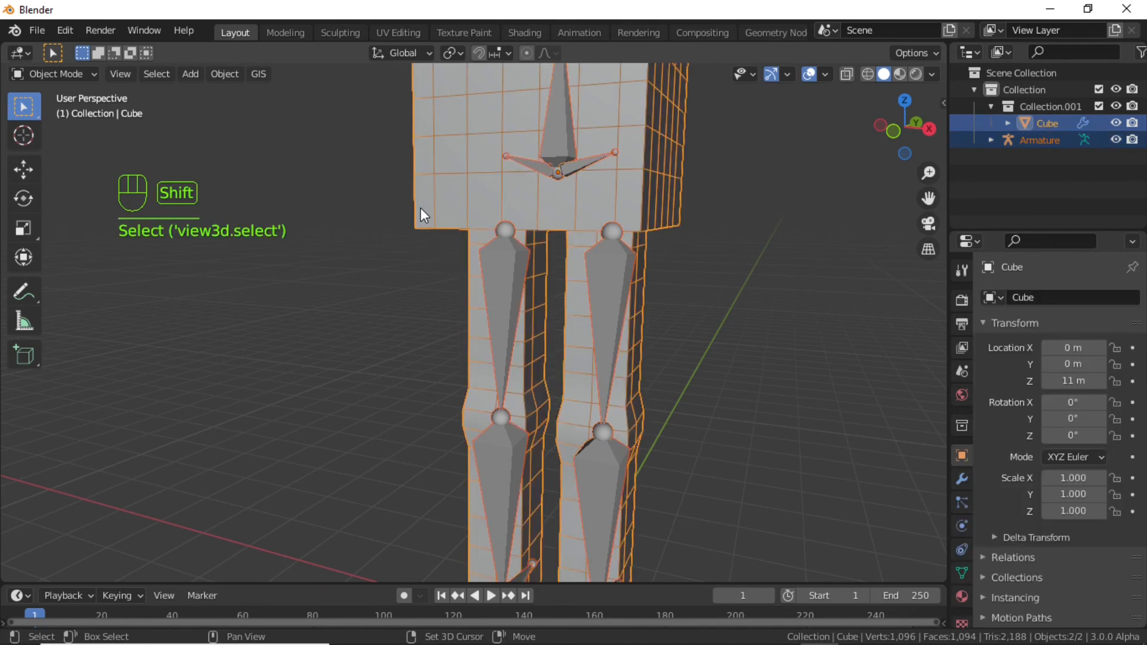
click(49, 74)
click(65, 166)
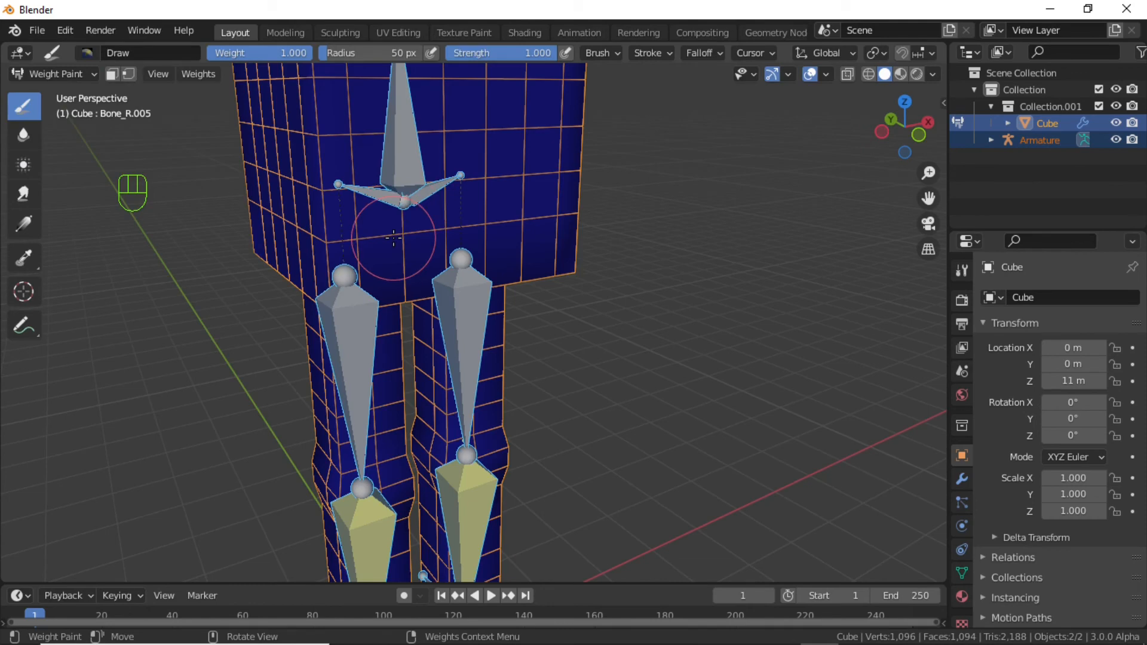
Step: Select the left thigh bone in Weight Paint mode and examine its influence on the leg and lower torso
key(shift)
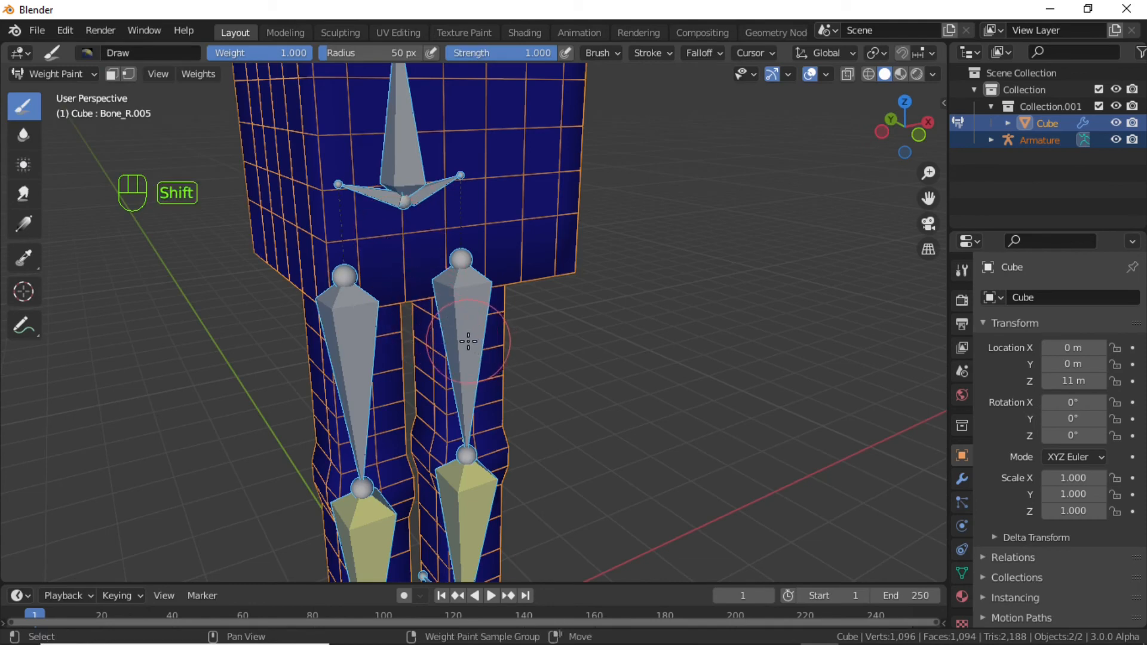
shift+click(467, 340)
middle_drag(486, 359, 439, 358)
scroll(467, 302, up, 2)
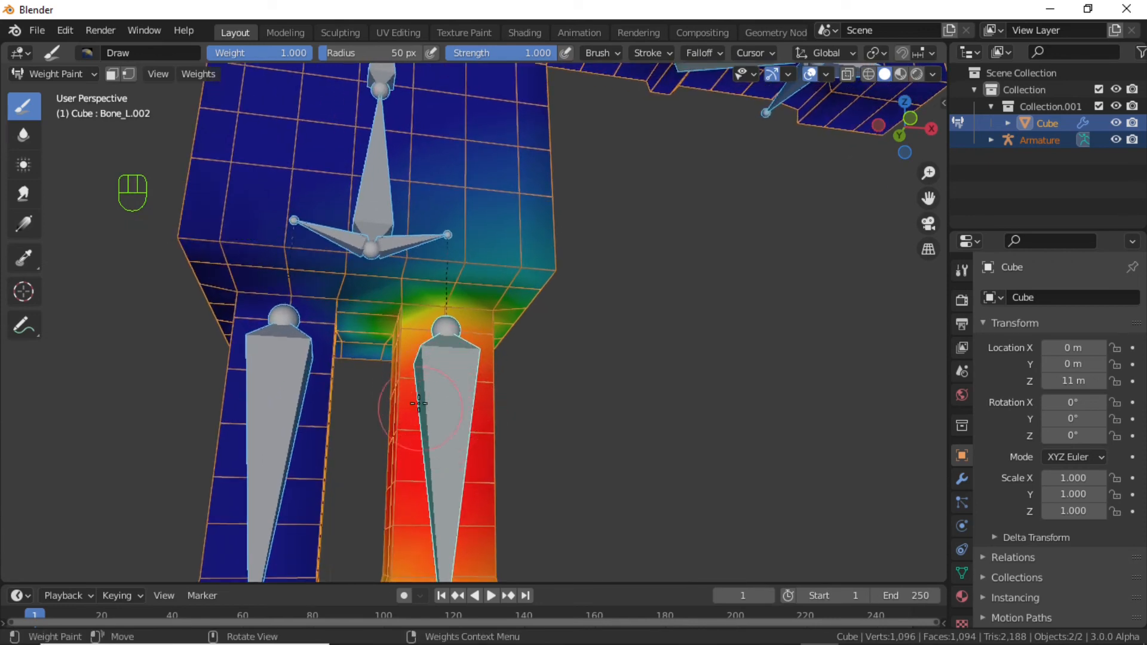
middle_drag(373, 351, 373, 279)
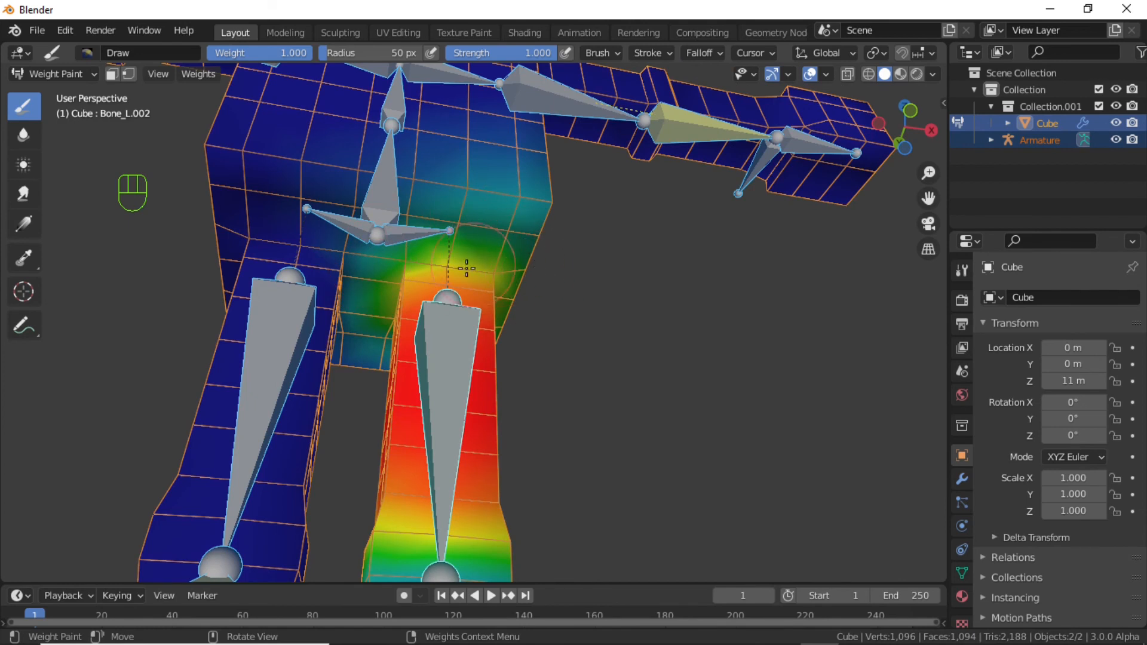
Step: Choose the Subtract brush and try a stroke over the left thigh bone's weights on the torso front, undoing the stroke
click(86, 52)
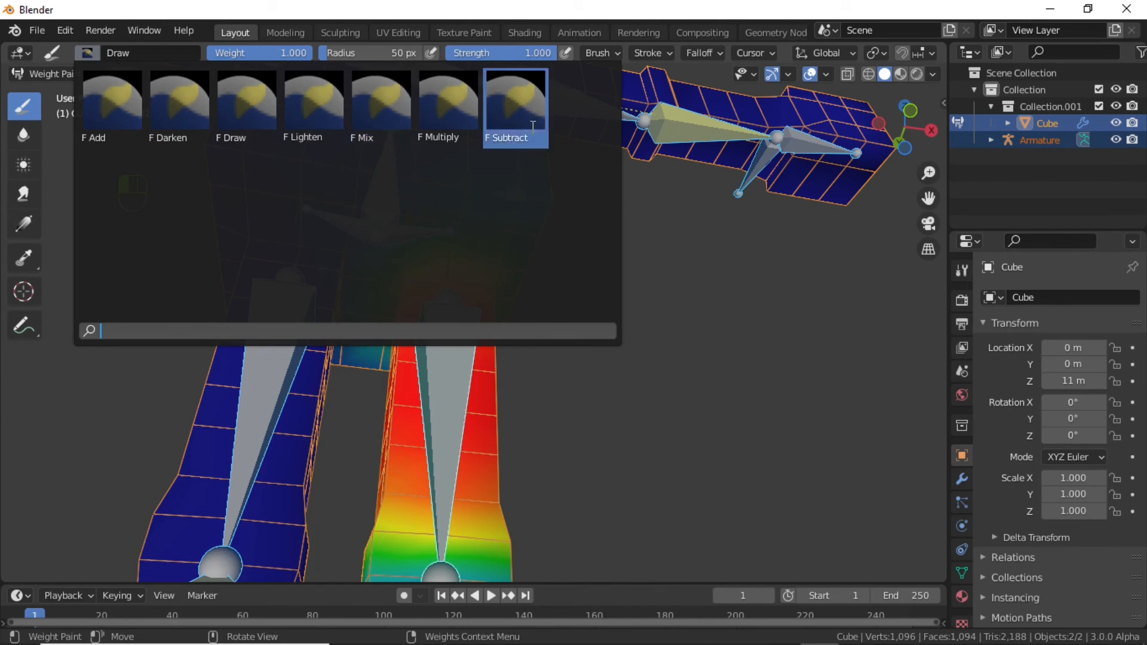
click(508, 133)
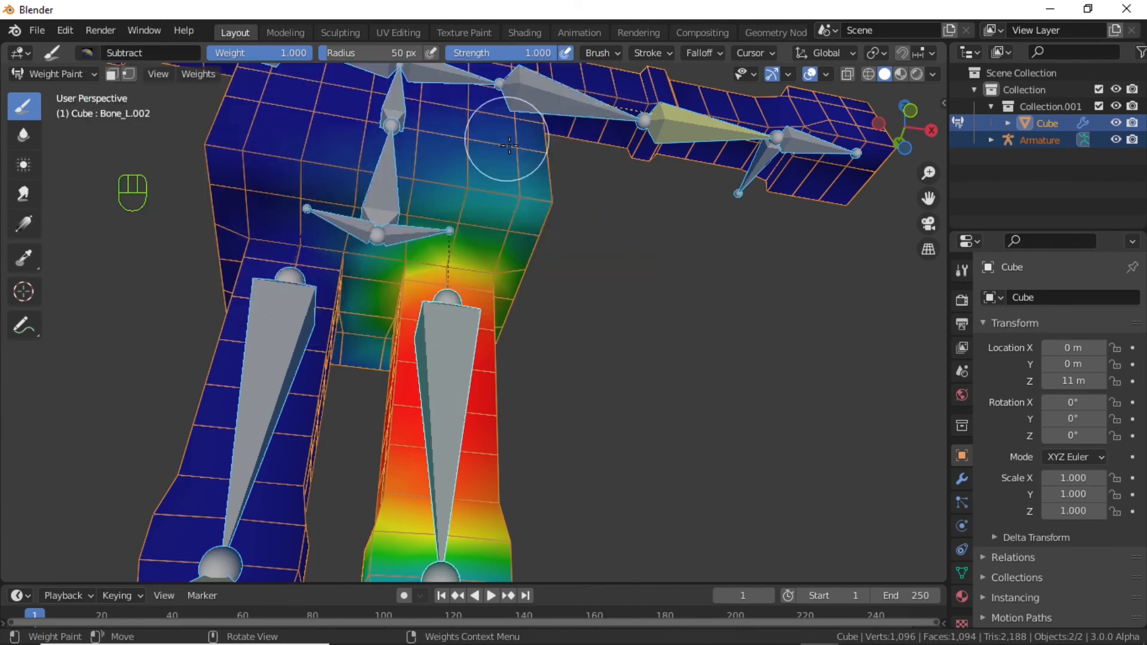
shift+middle_drag(526, 197, 534, 297)
middle_drag(534, 297, 523, 268)
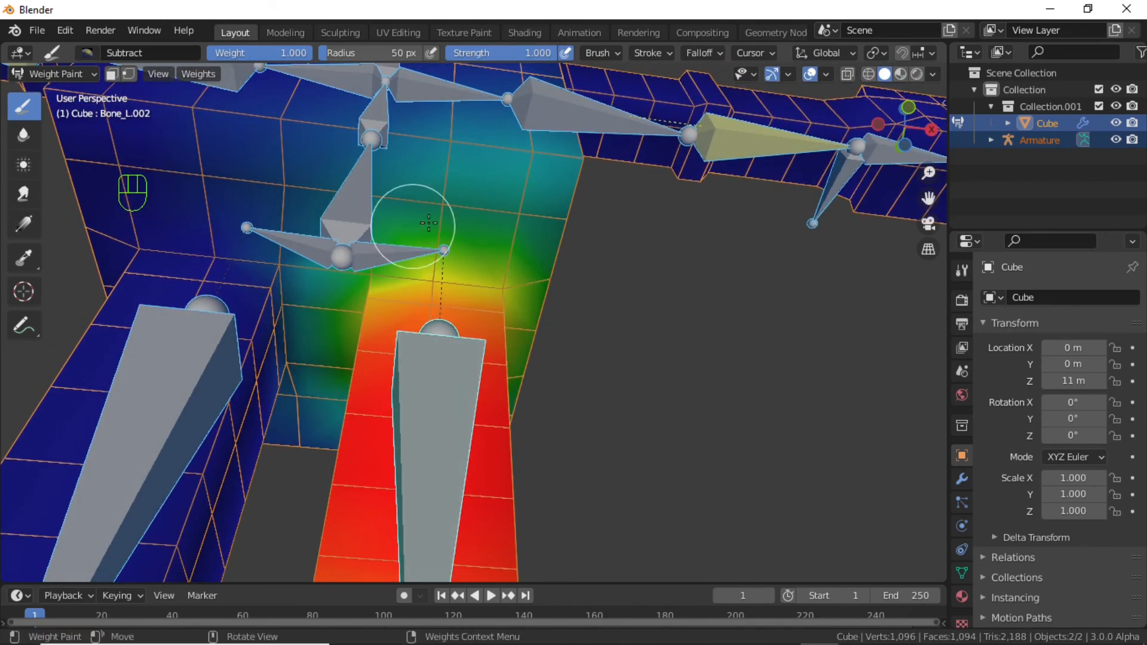
mouse_move(412, 224)
mouse_down()
mouse_move(723, 230)
mouse_move(424, 161)
mouse_move(760, 196)
mouse_move(508, 209)
mouse_move(532, 200)
mouse_move(296, 196)
mouse_move(385, 179)
mouse_move(333, 192)
mouse_up()
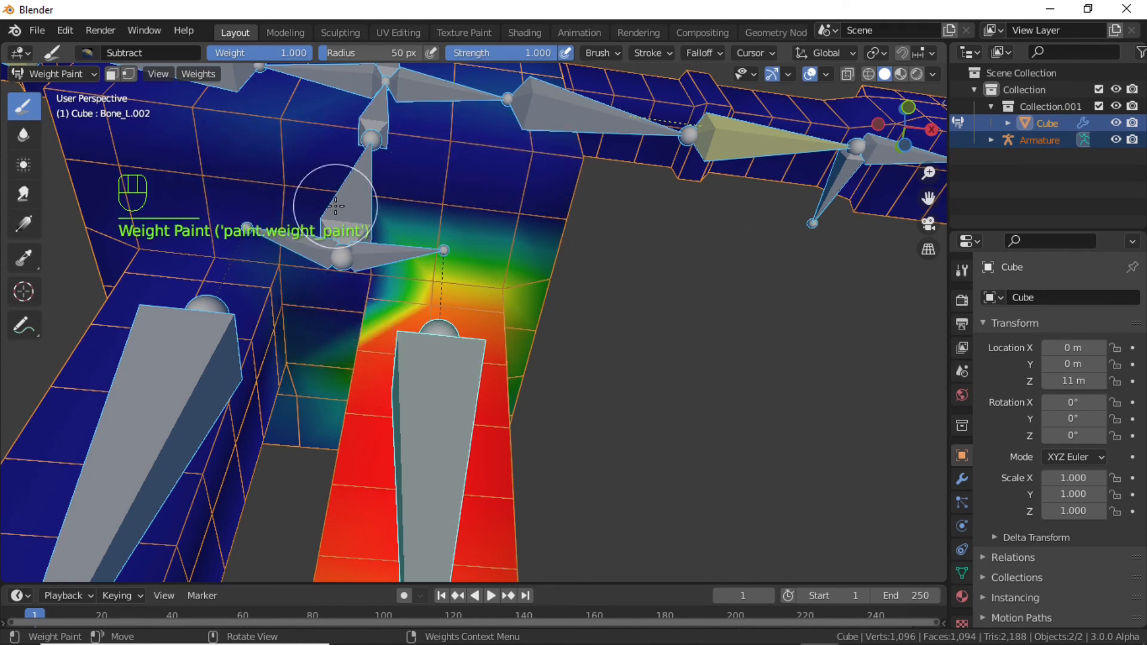
key(ctrl+z)
Step: Erase the left thigh bone's weights from around the lower torso with Subtract brush strokes at weight 1.000 and radius 50 px
middle_drag(487, 362, 536, 321)
mouse_move(537, 320)
mouse_down()
mouse_move(658, 321)
mouse_move(303, 351)
mouse_move(586, 269)
mouse_move(386, 235)
mouse_move(477, 230)
mouse_up()
middle_drag(477, 231, 446, 256)
shift+middle_drag(452, 201, 431, 273)
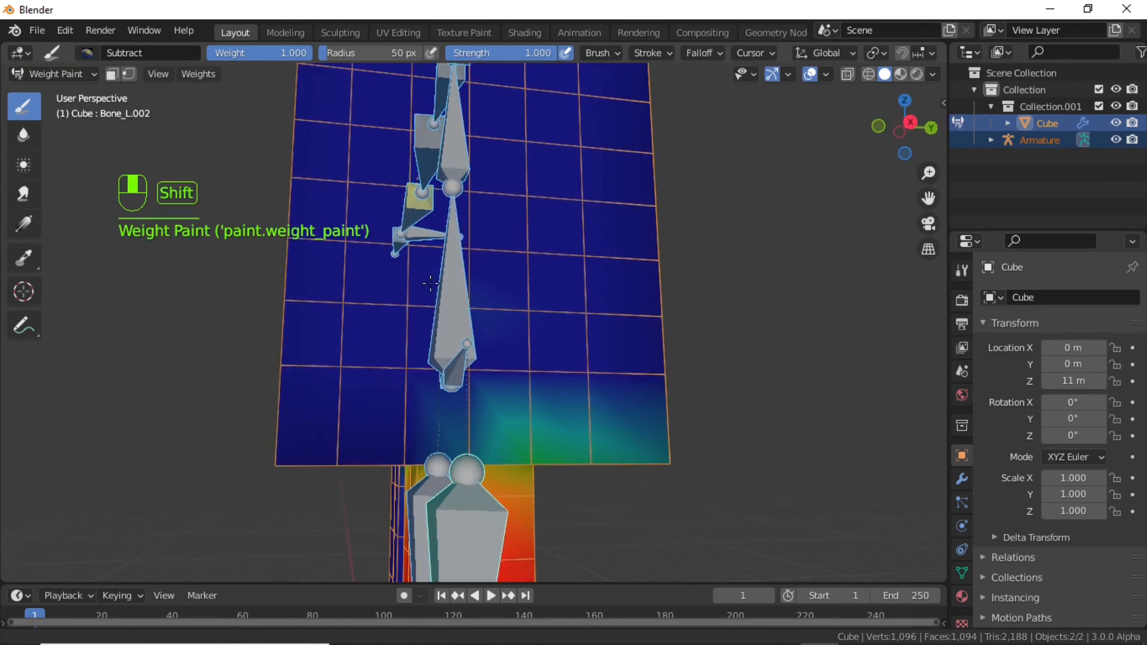
mouse_move(391, 220)
mouse_down()
mouse_move(599, 254)
mouse_move(616, 272)
mouse_move(499, 410)
mouse_move(648, 440)
mouse_move(579, 397)
mouse_move(631, 429)
mouse_move(397, 436)
mouse_move(434, 446)
mouse_up()
middle_drag(434, 445, 664, 381)
shift+middle_drag(364, 396, 623, 368)
middle_drag(541, 383, 456, 297)
mouse_move(495, 287)
mouse_down()
mouse_move(645, 348)
mouse_move(536, 336)
mouse_move(392, 295)
mouse_move(630, 328)
mouse_move(604, 328)
mouse_up()
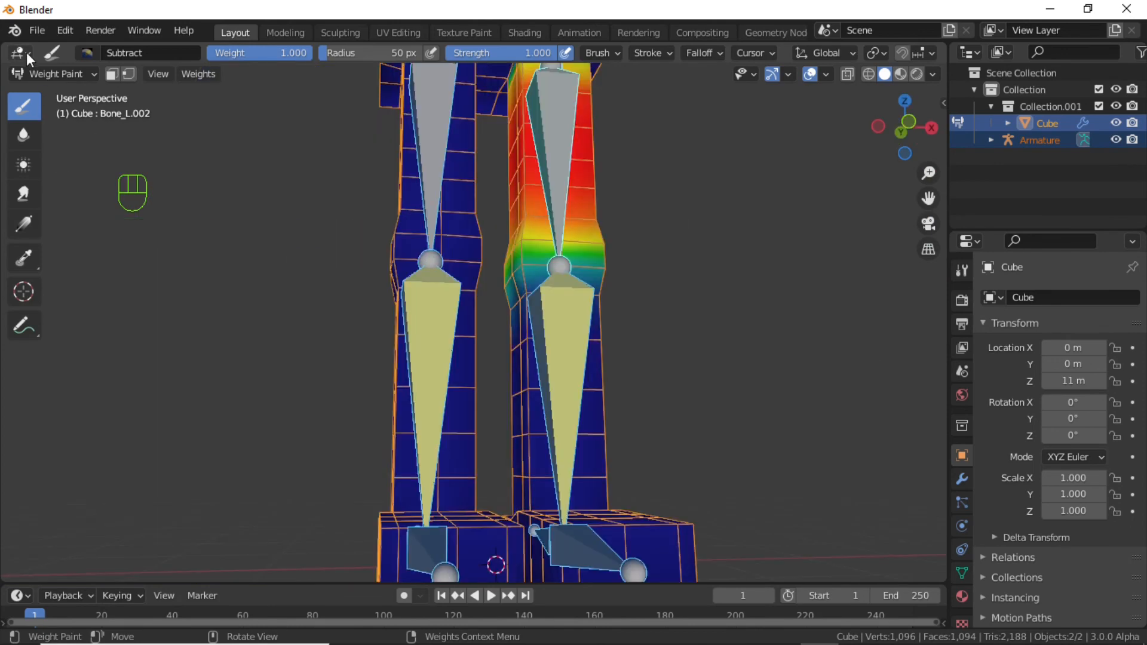
Step: Leave Weight Paint mode for Object Mode, select only the armature and enter Pose Mode
click(59, 73)
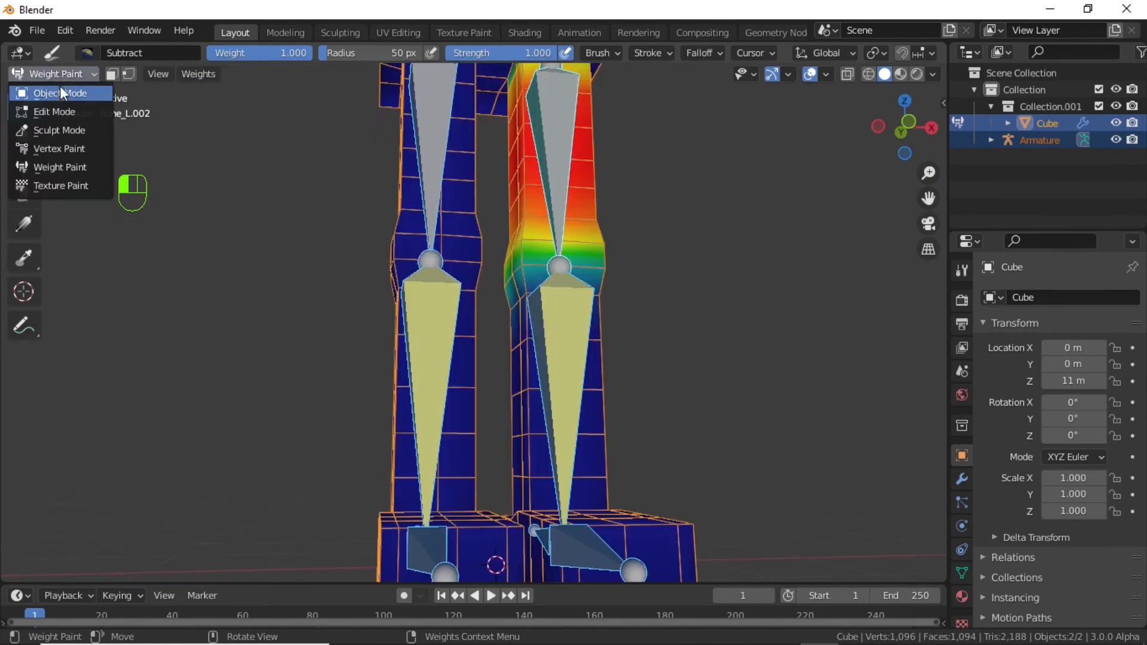
click(62, 92)
middle_drag(396, 322, 337, 342)
scroll(487, 441, down, 3)
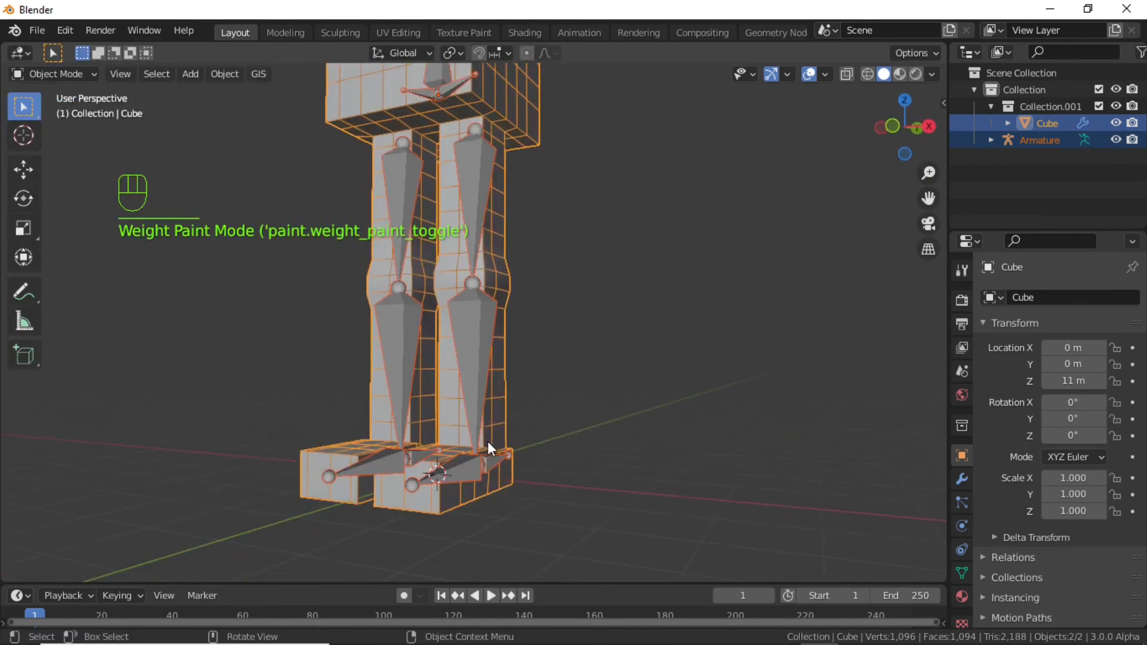
click(500, 469)
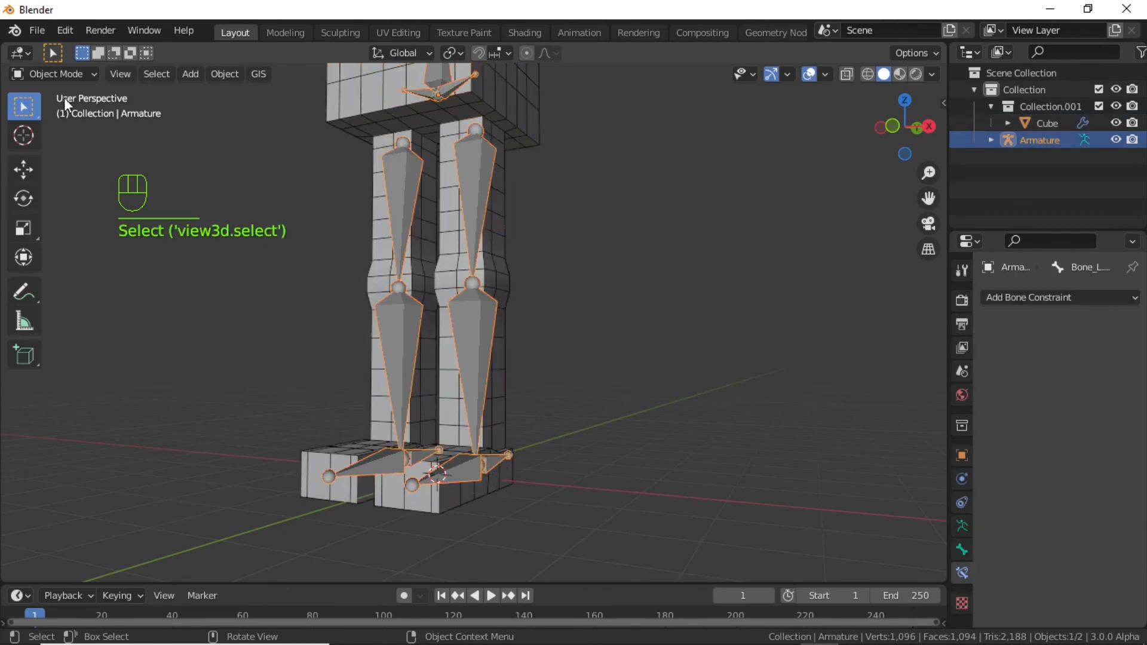
click(69, 74)
click(61, 129)
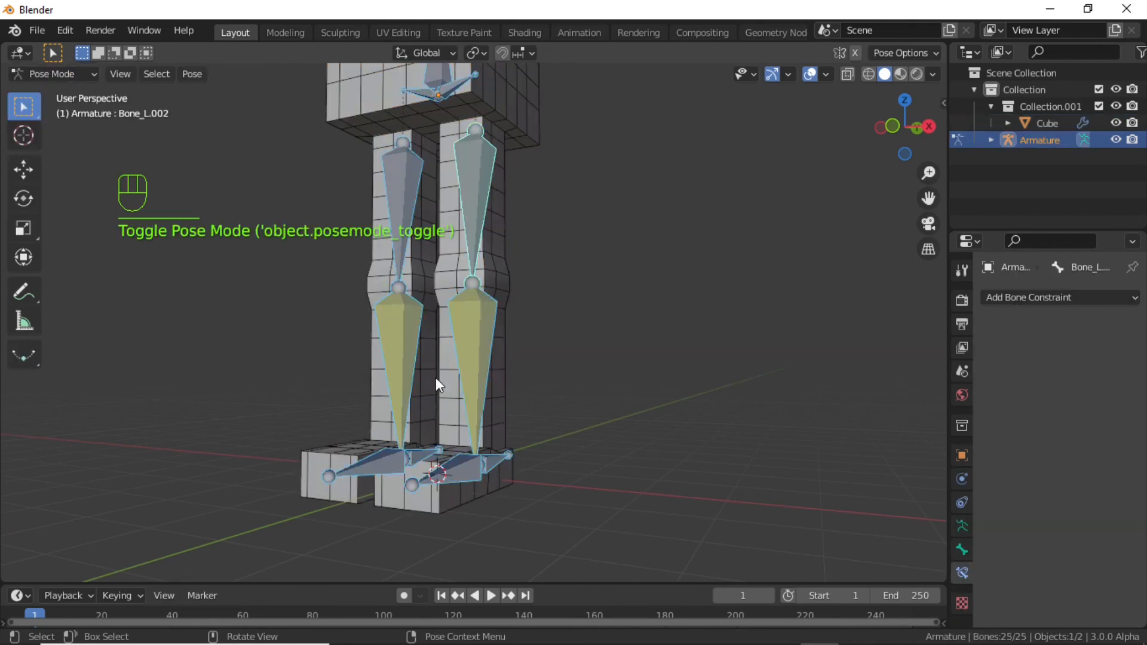
Step: Select the left heel's IK control bone and turn off the wireframe overlay in the viewport
click(502, 463)
middle_drag(500, 459, 521, 479)
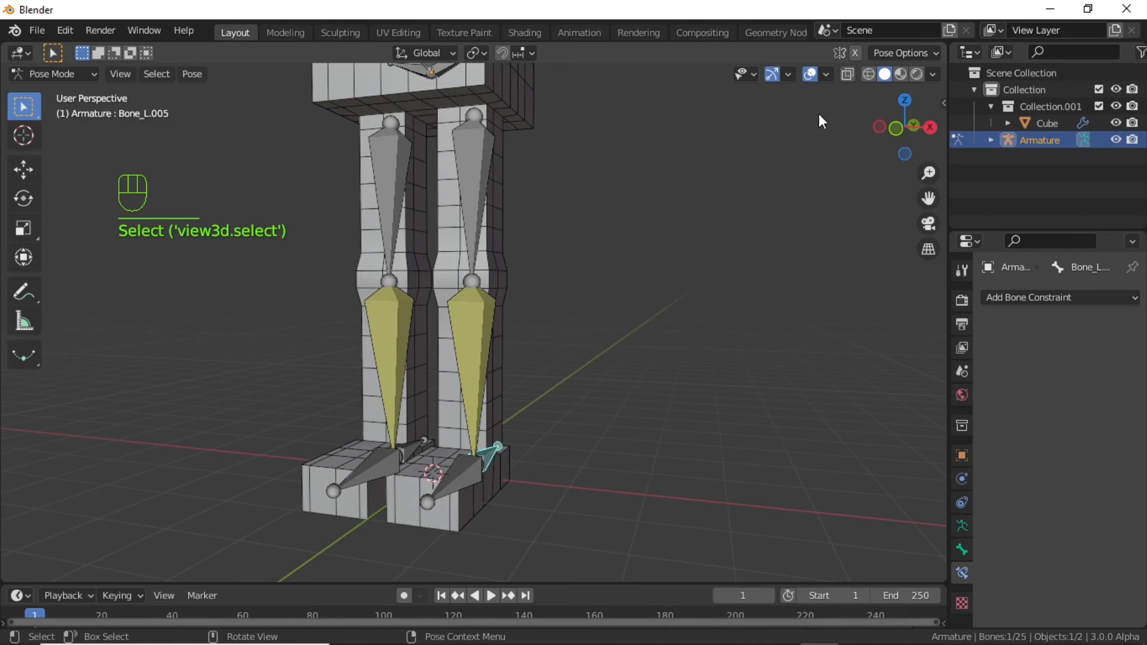
click(827, 71)
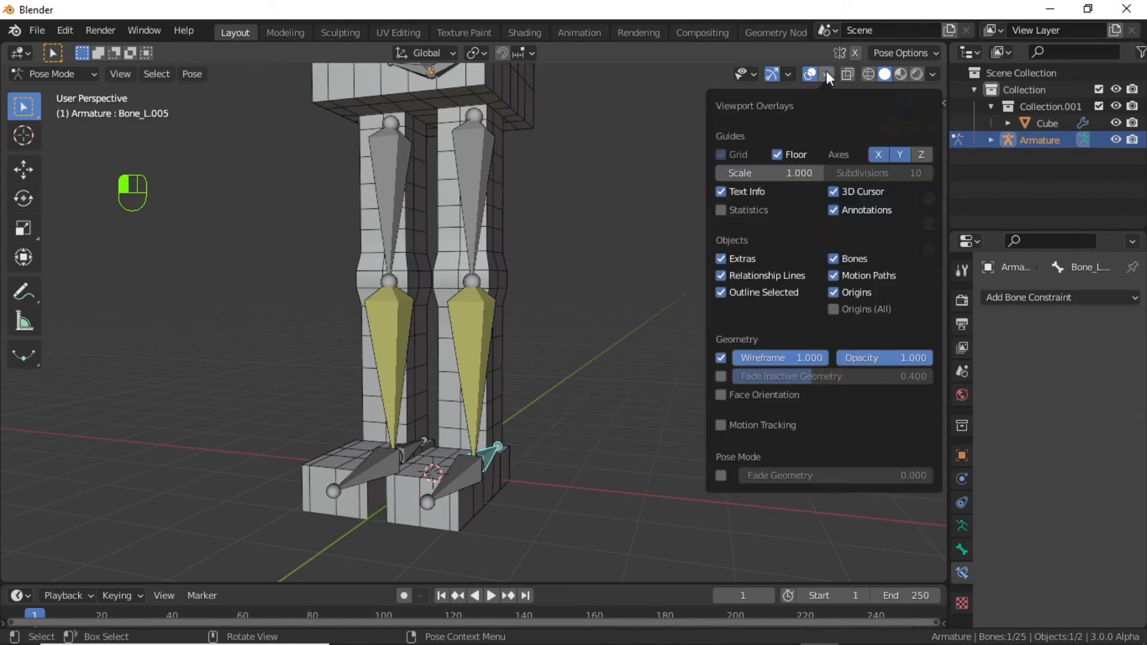
click(721, 359)
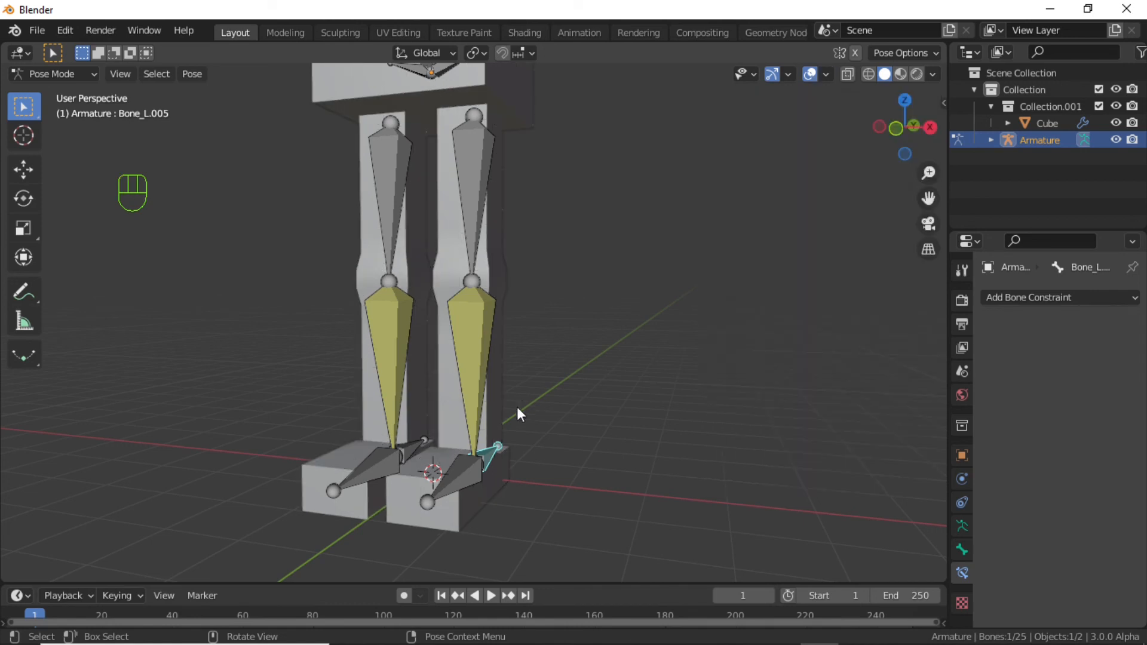
Step: Raise the left heel's IK control bone along global Z to about the height of the other knee, bending the leg
key(g)
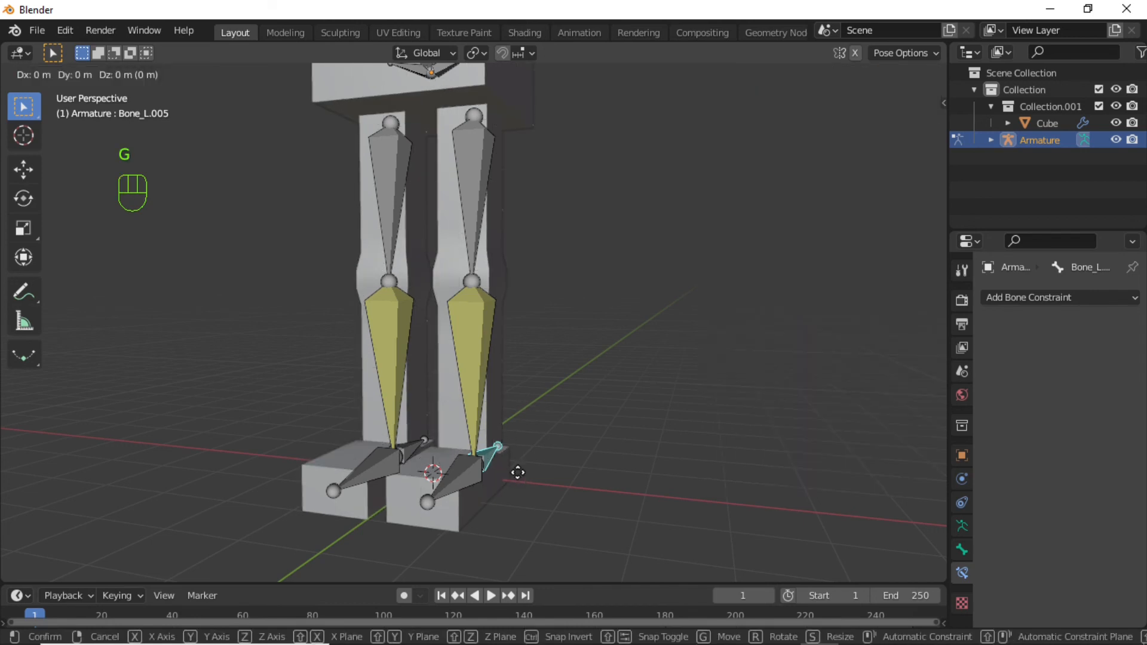
key(z)
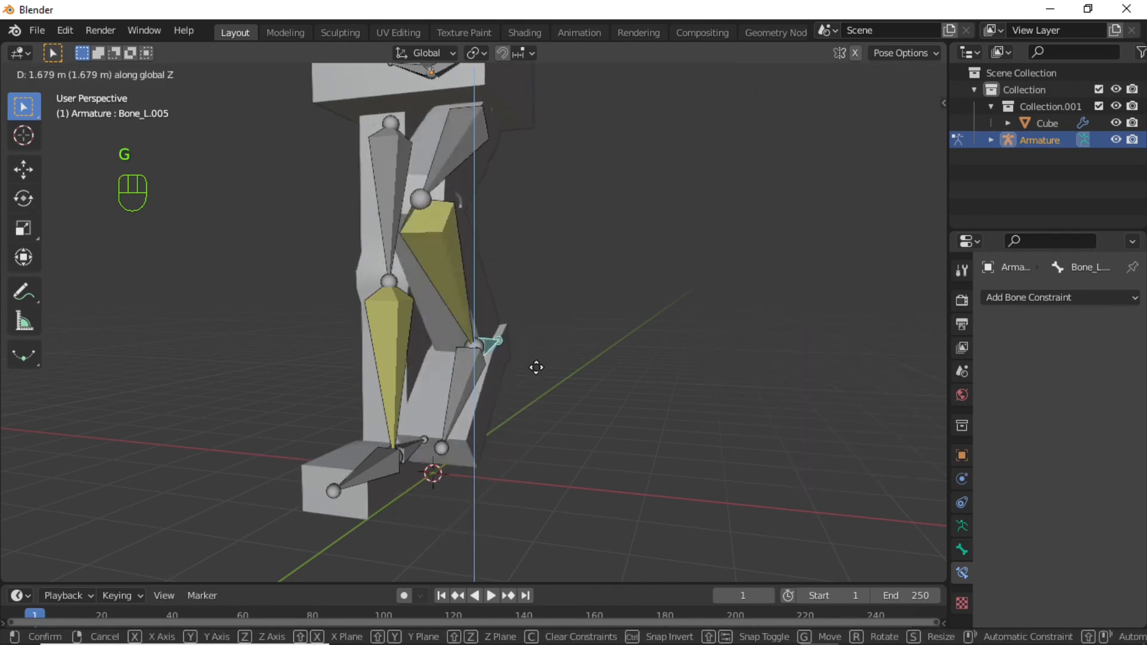
click(537, 304)
middle_drag(518, 296, 622, 314)
shift+middle_drag(559, 290, 298, 245)
shift+middle_drag(591, 241, 616, 418)
scroll(566, 508, down, 4)
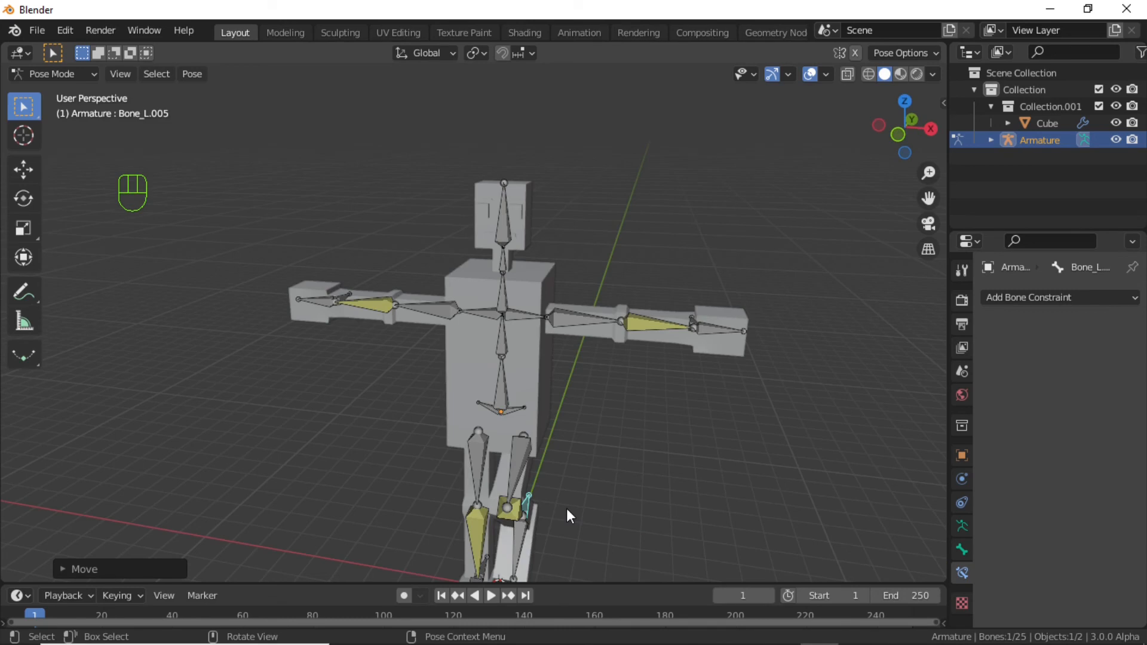